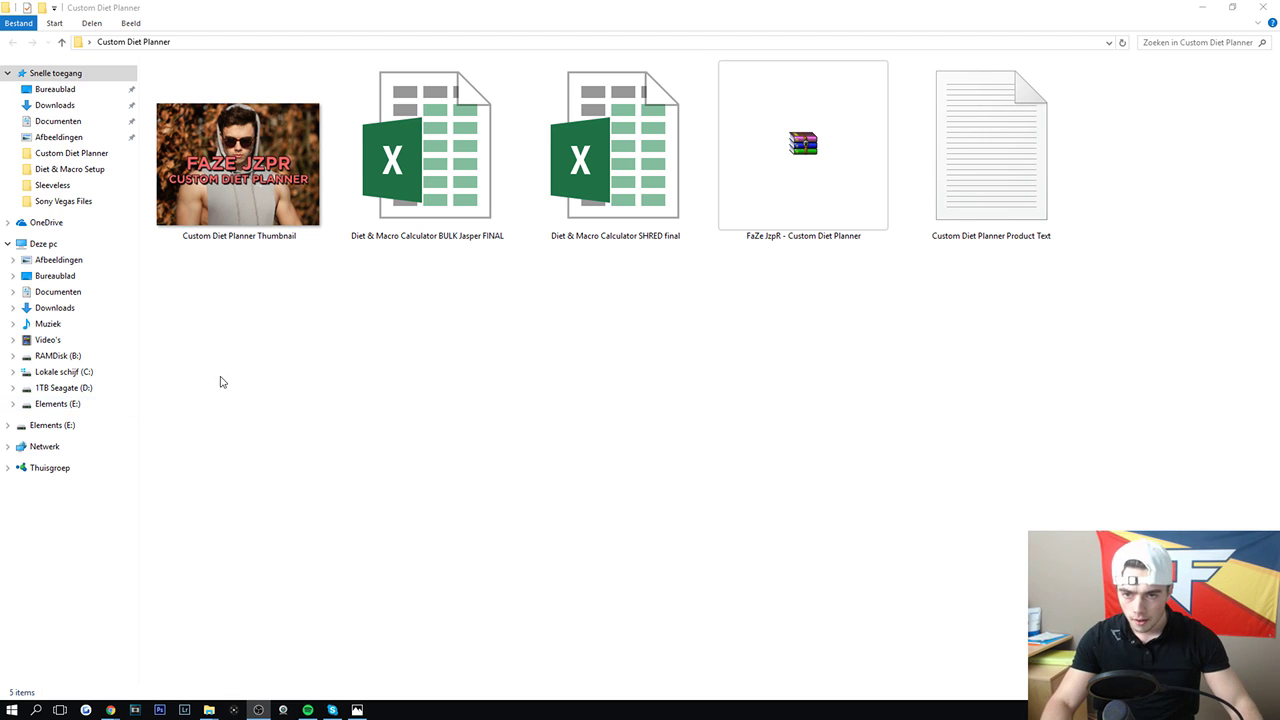
Open the BULK Jasper FINAL workbook, then point out the SHRED and BULK calculator files.
double_click(404, 218)
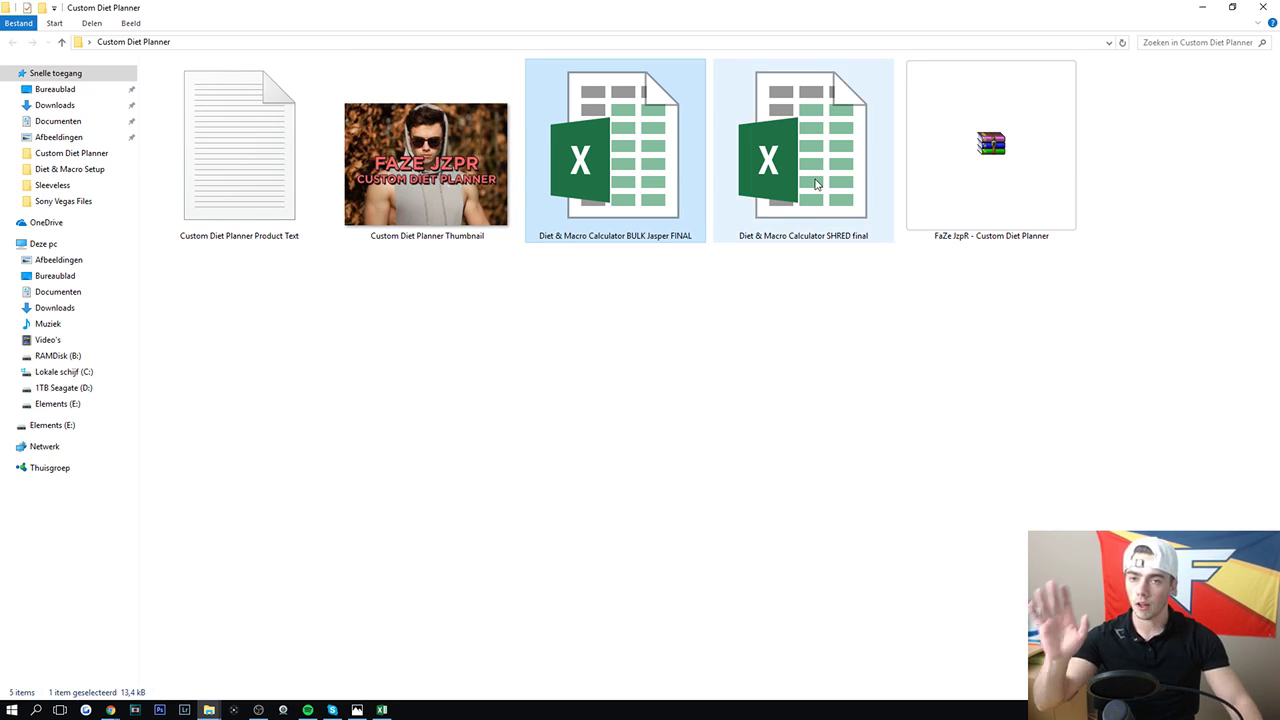
click(816, 184)
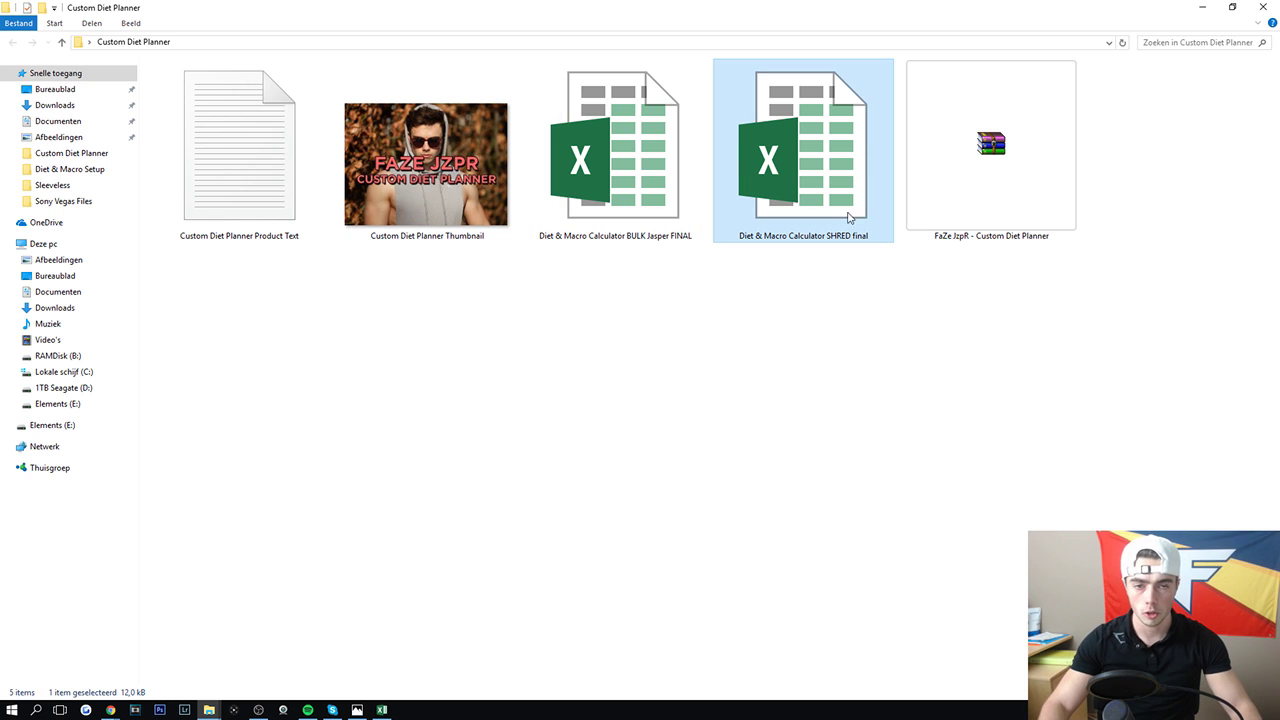
click(565, 228)
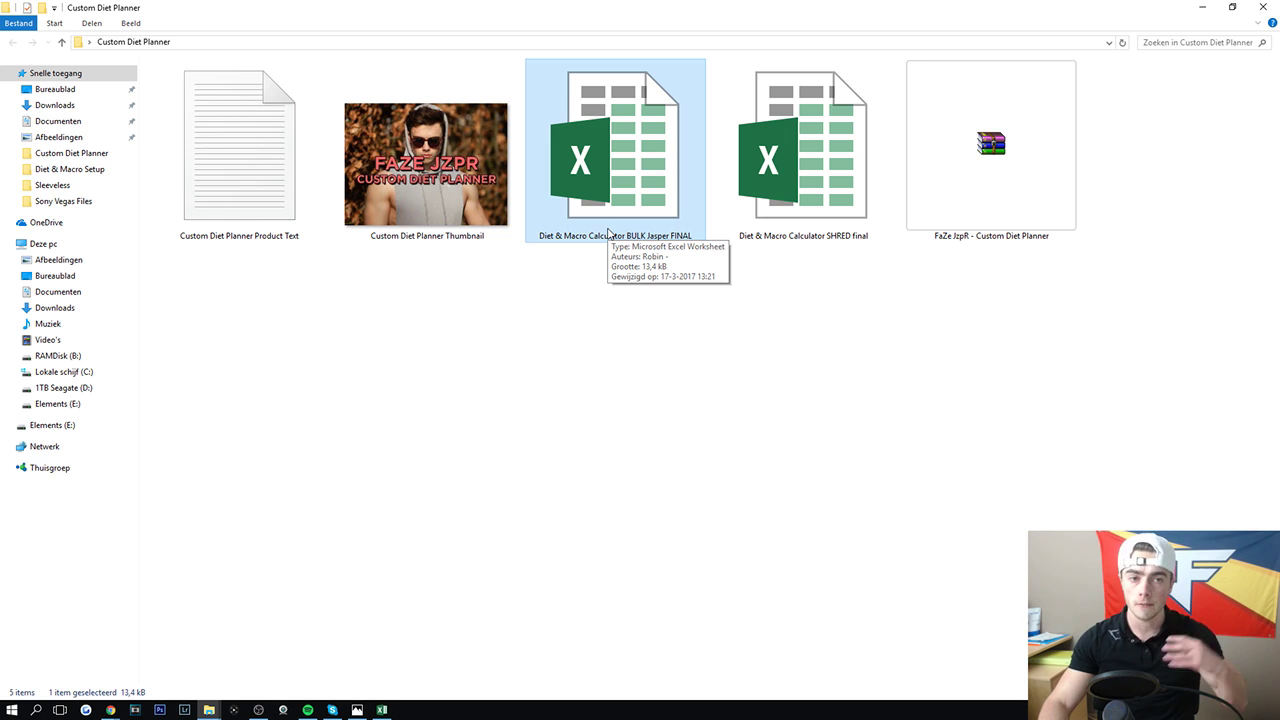
Select both Excel calculator files, note the FaZe JzpR archive, and bring the BULK workbook forward.
click(523, 329)
drag(576, 290, 790, 180)
drag(780, 260, 640, 150)
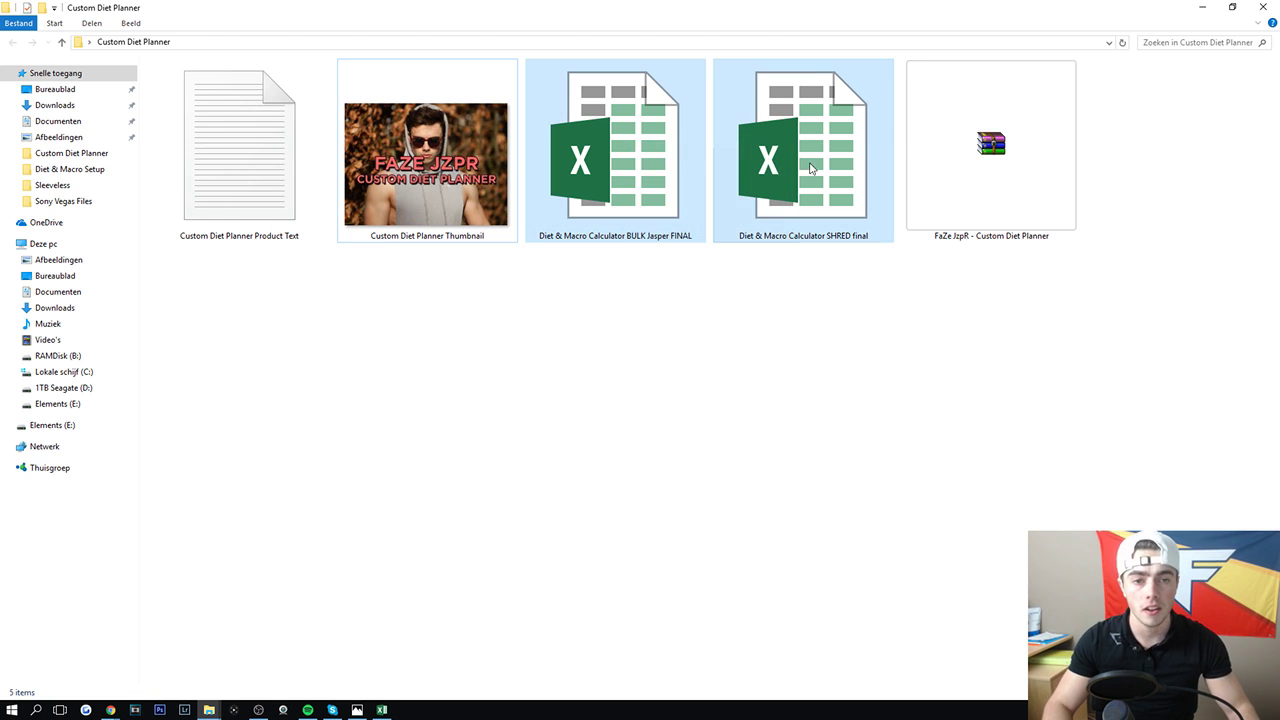
click(985, 145)
click(1123, 134)
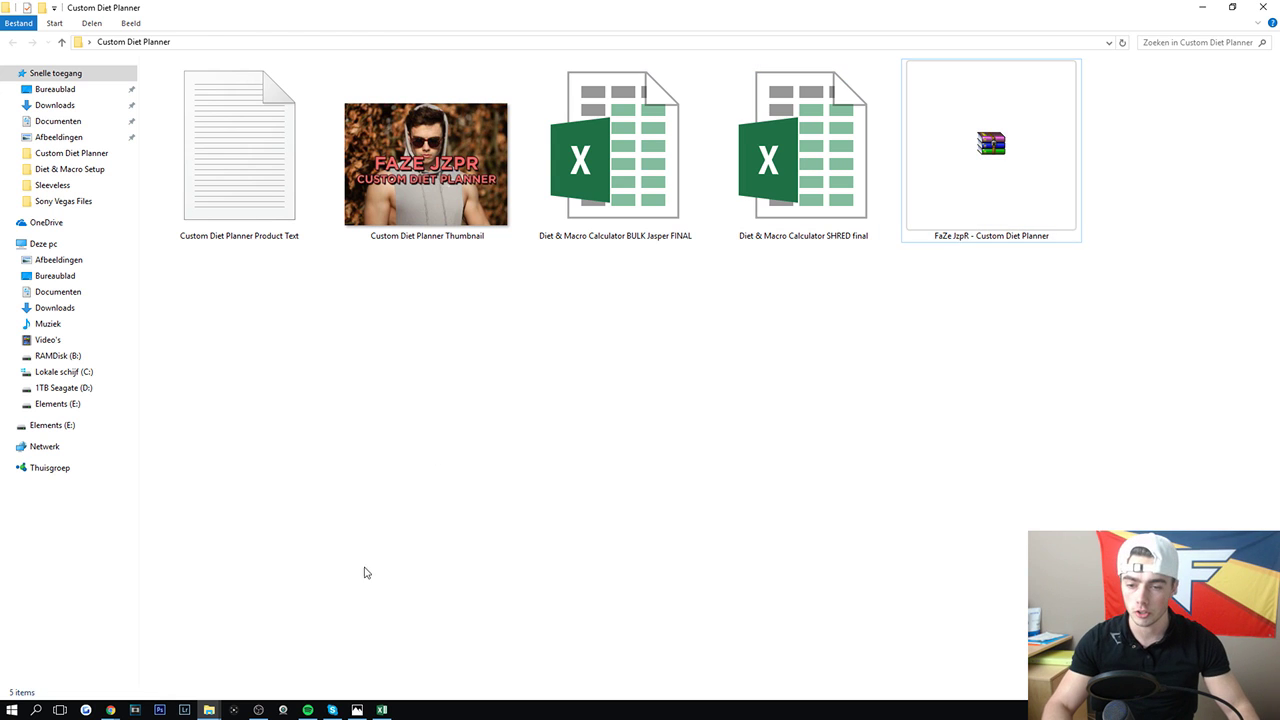
click(381, 710)
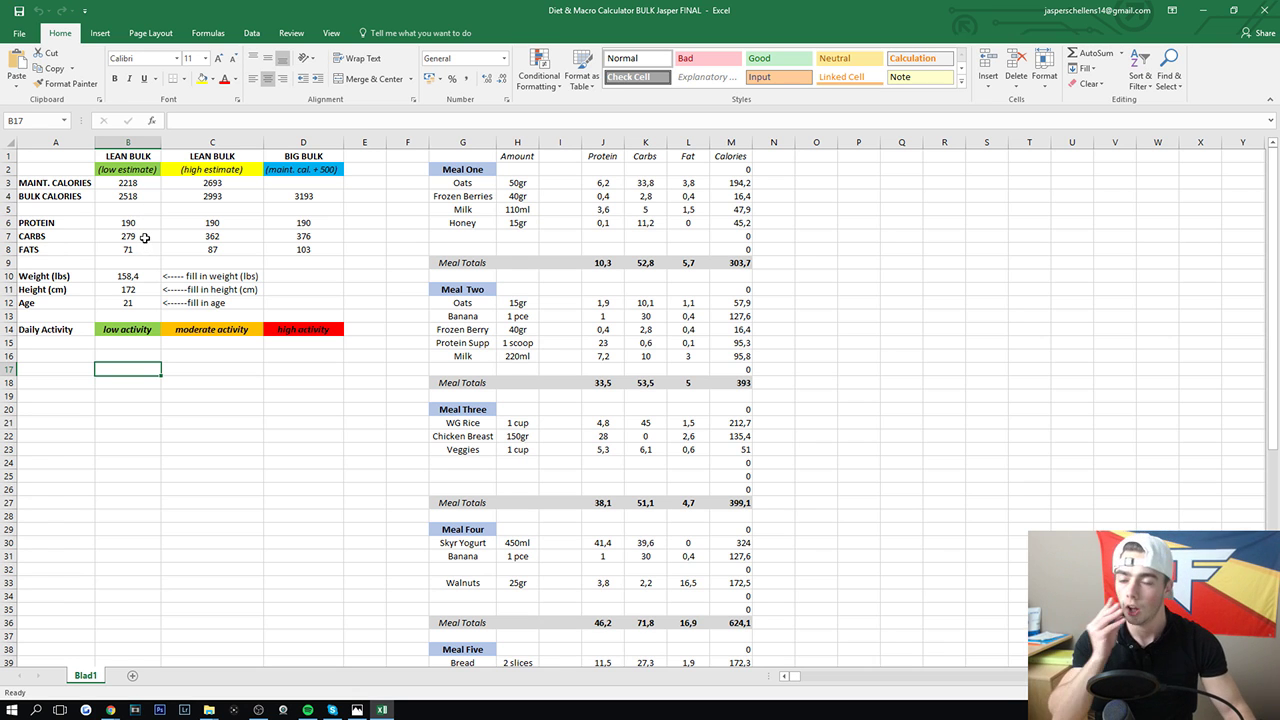
scroll(584, 342, down, 9)
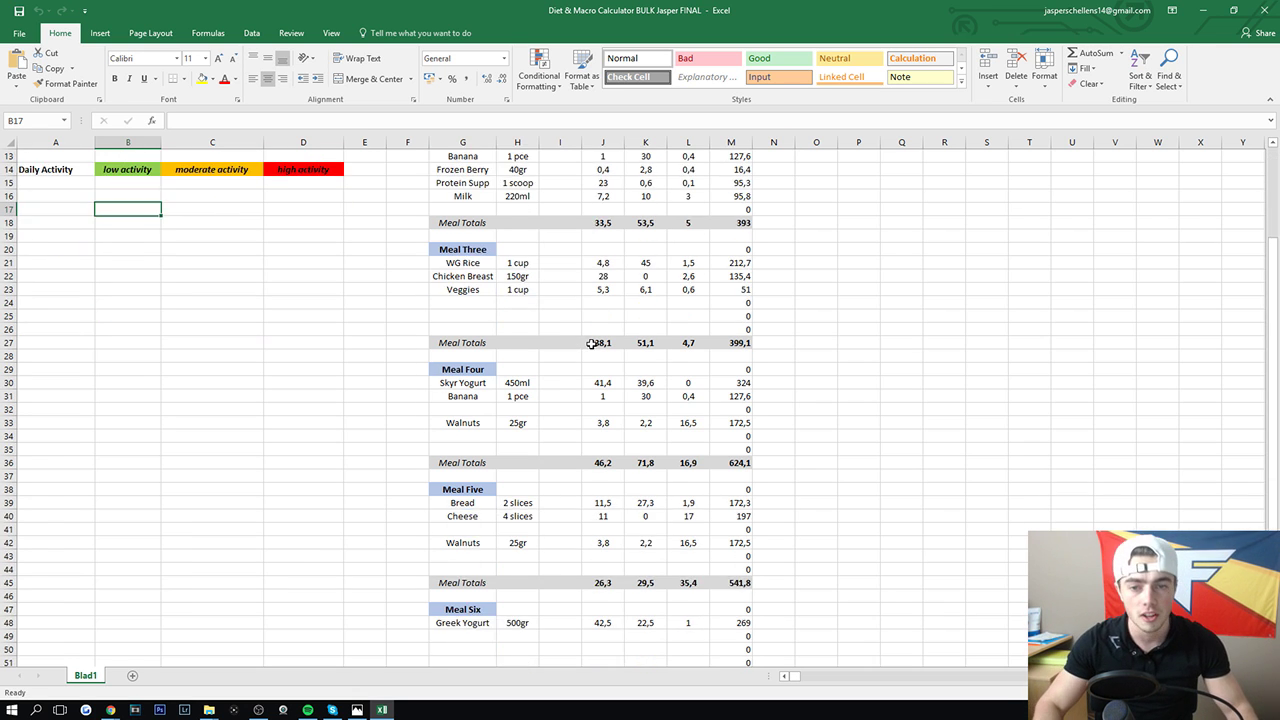
scroll(584, 342, up, 9)
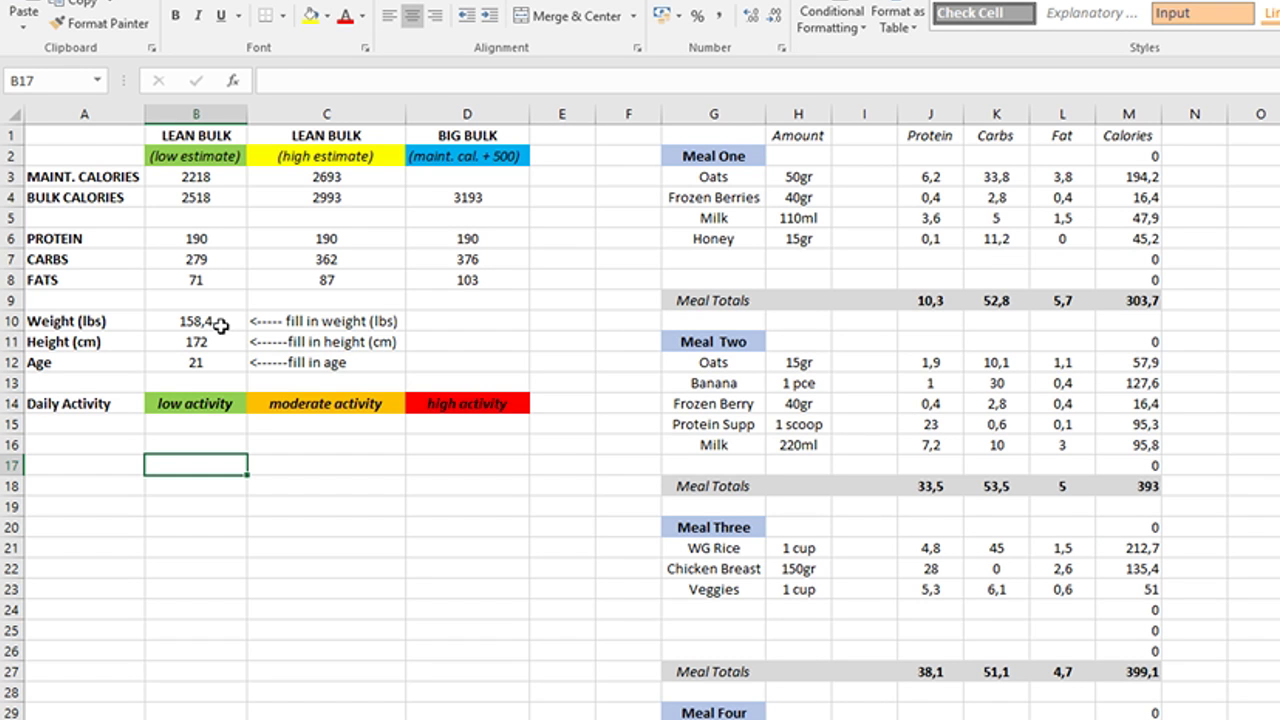
click(142, 276)
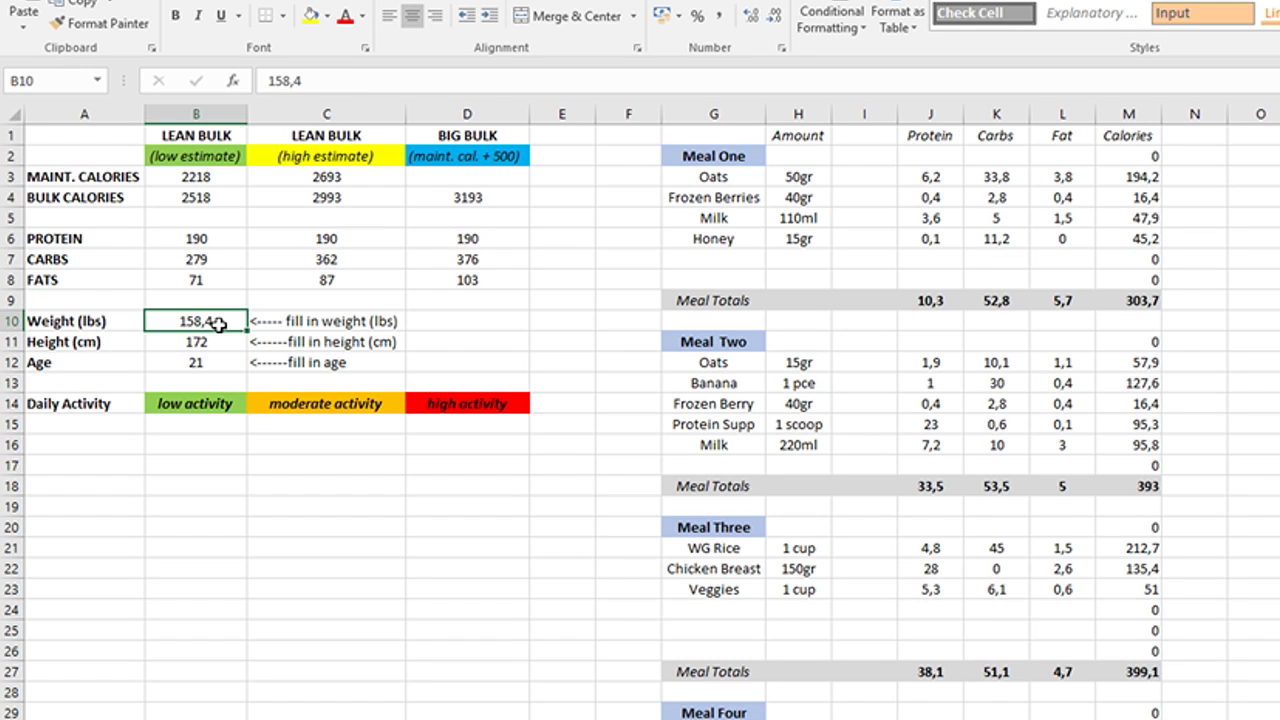
click(82, 322)
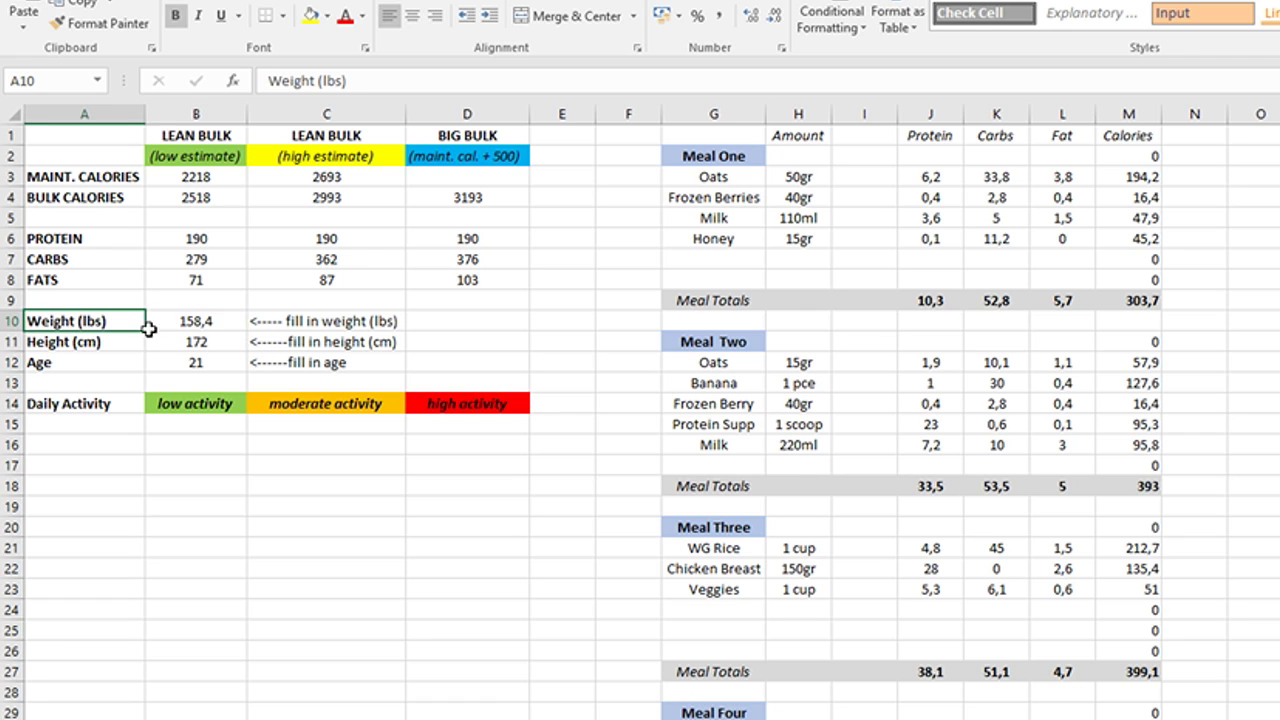
click(184, 327)
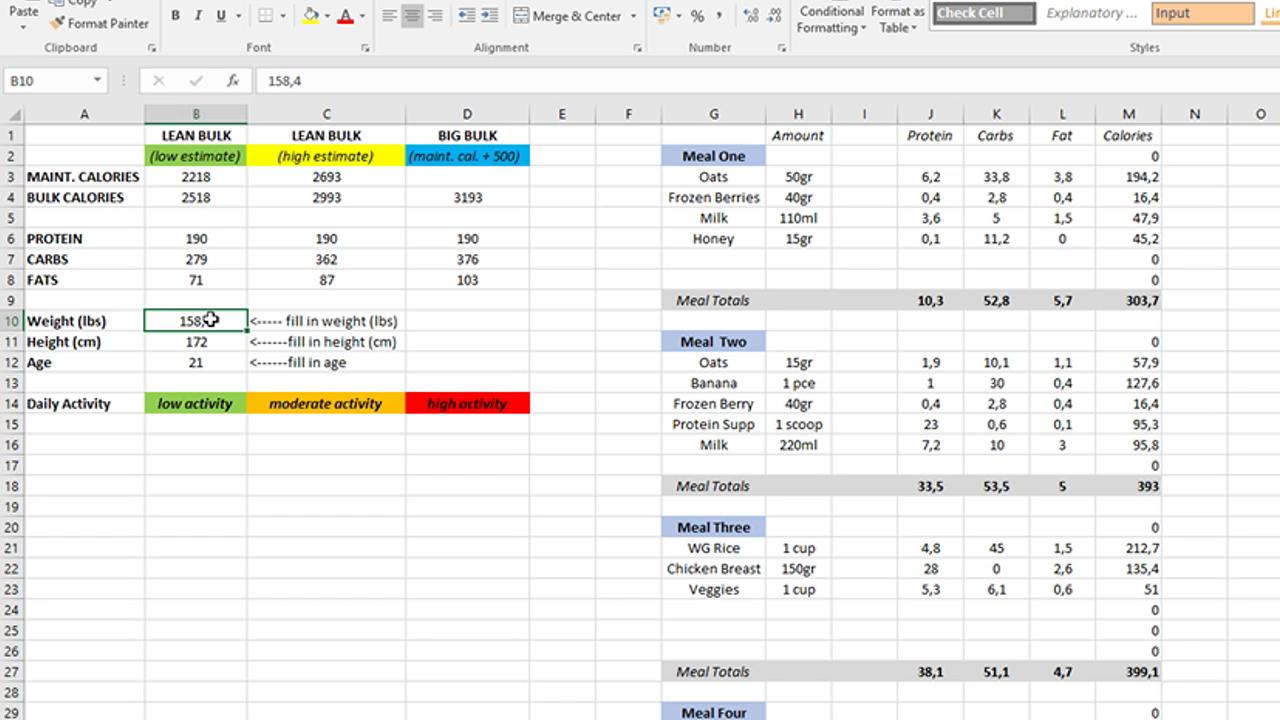
Enter a weight of 145 lbs in B10 and a height of 168 cm in B11.
text(145)
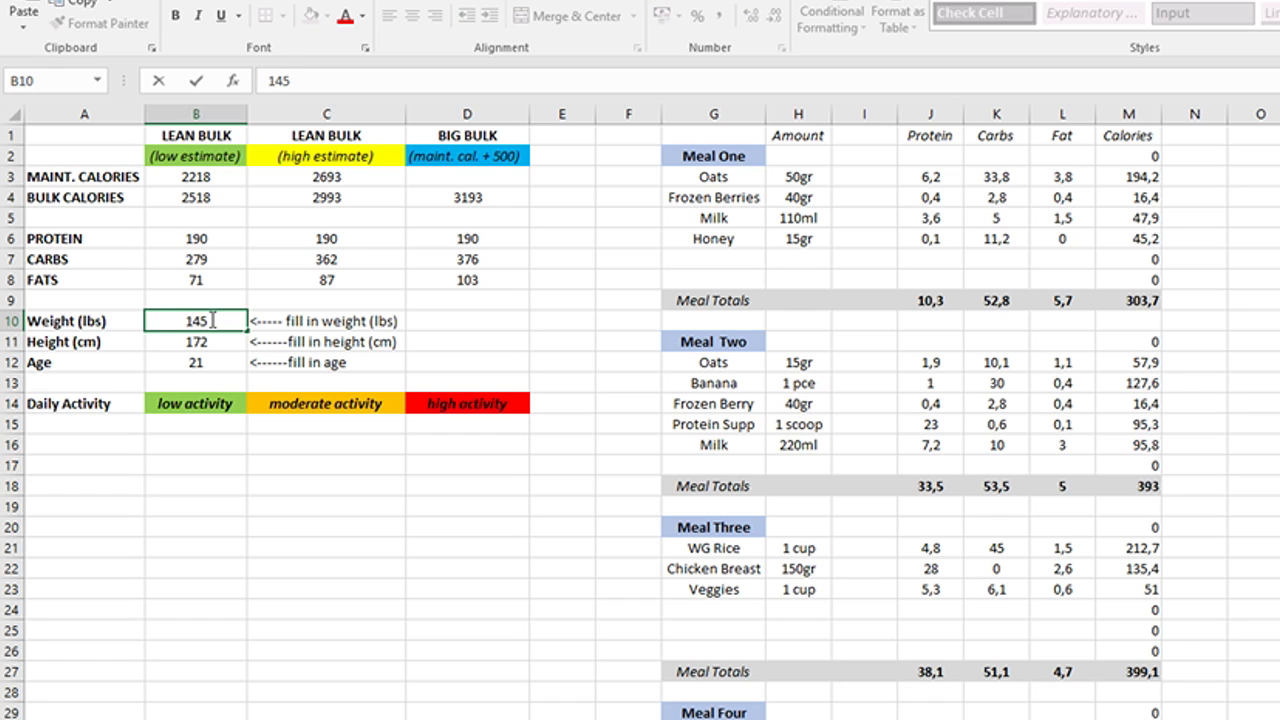
key(Return)
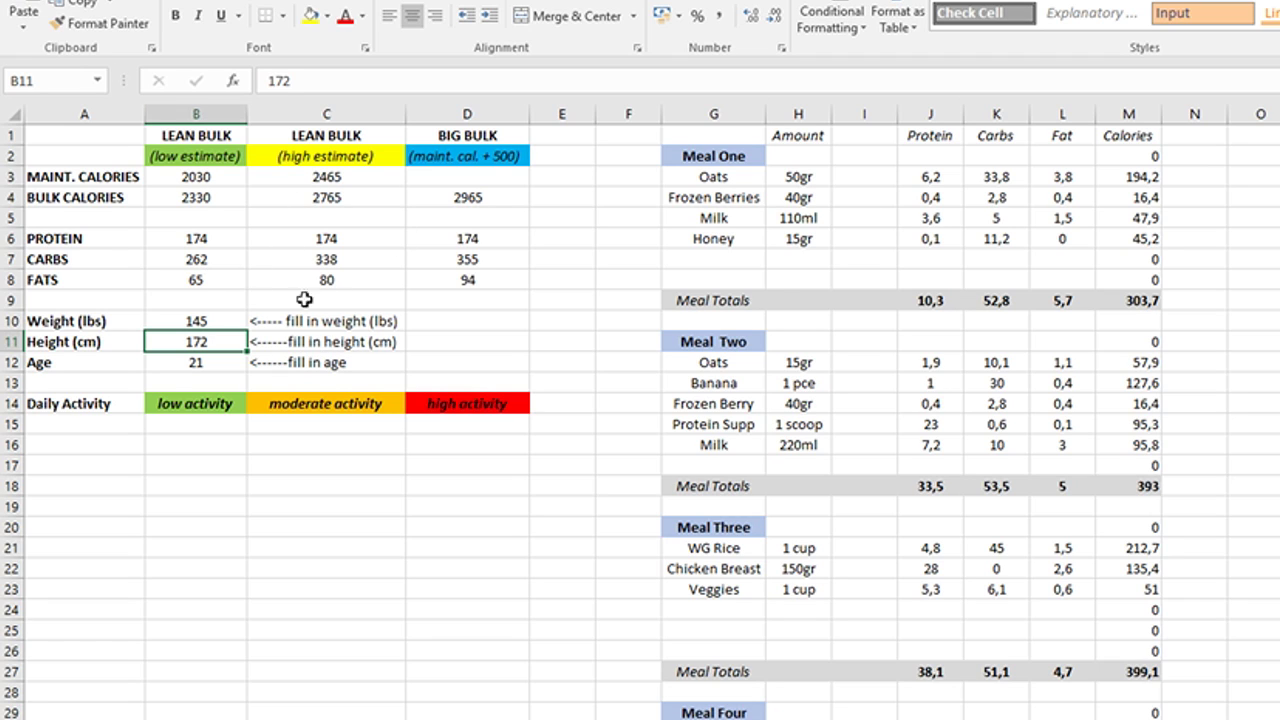
click(213, 318)
click(220, 344)
text(168)
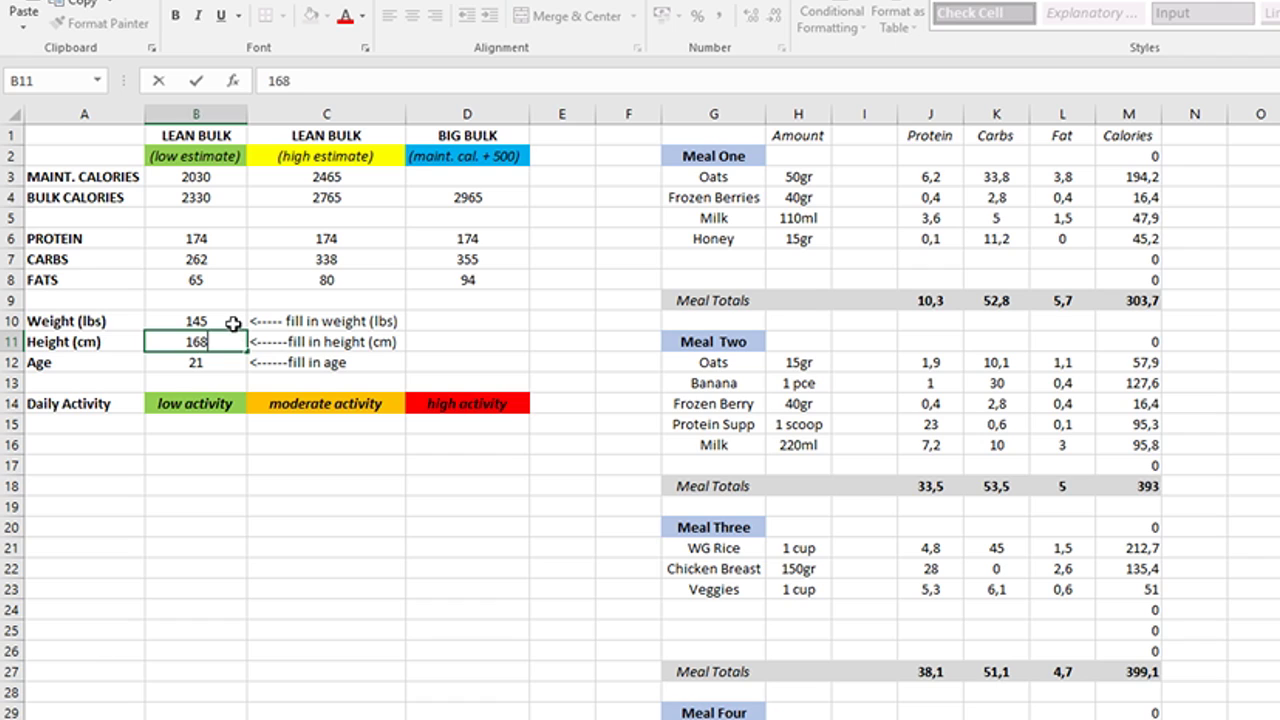
key(Return)
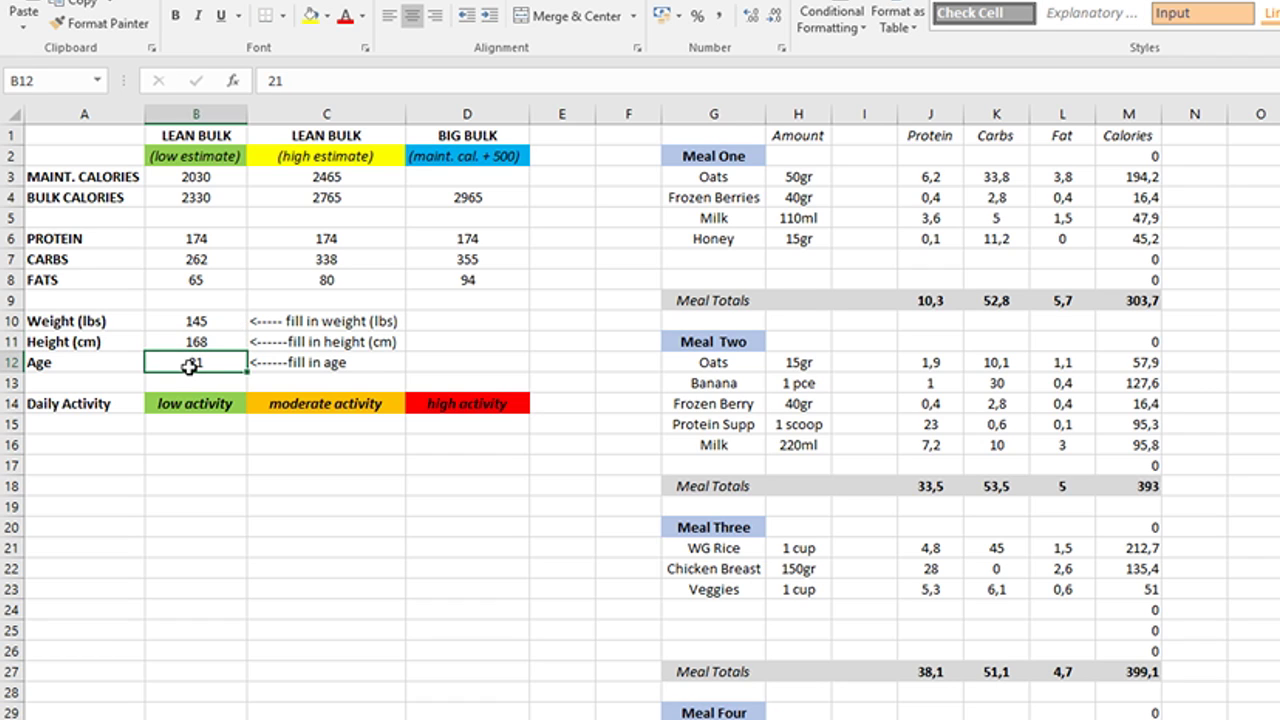
click(212, 334)
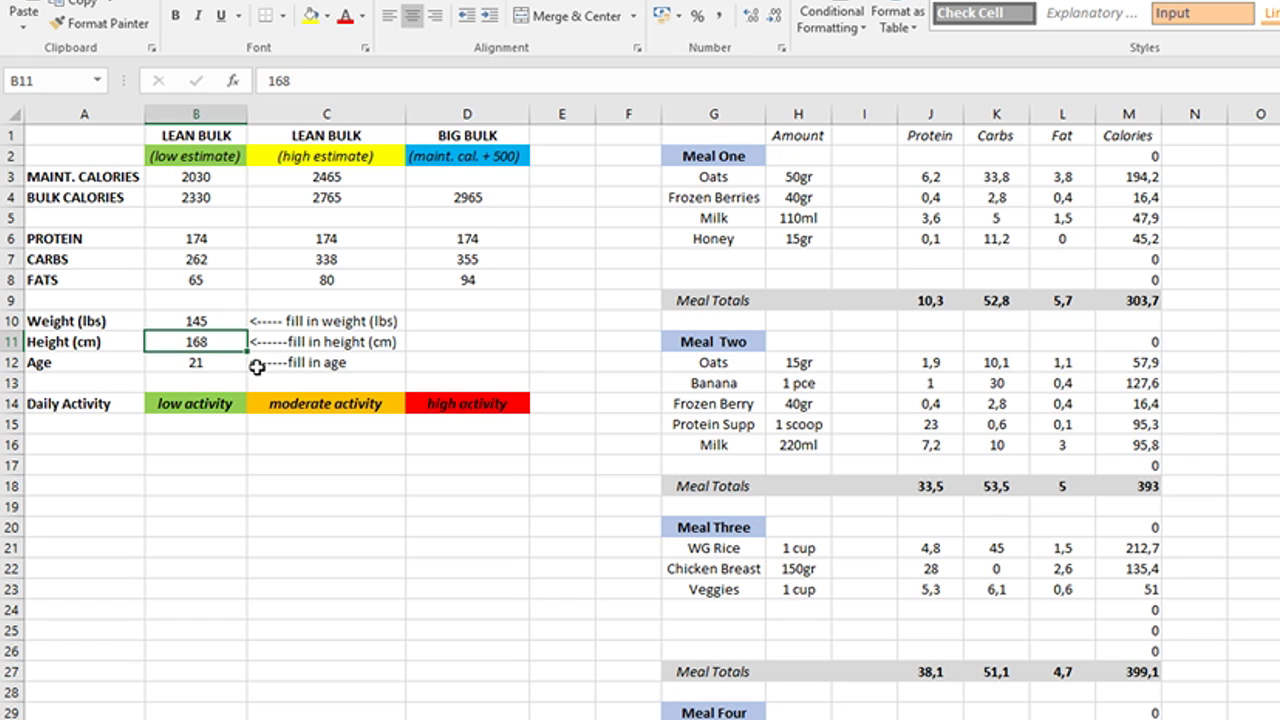
Enter age 18 in B12 and review the weight, height and age entries.
click(196, 362)
text(18)
key(Return)
click(170, 320)
click(173, 343)
click(196, 363)
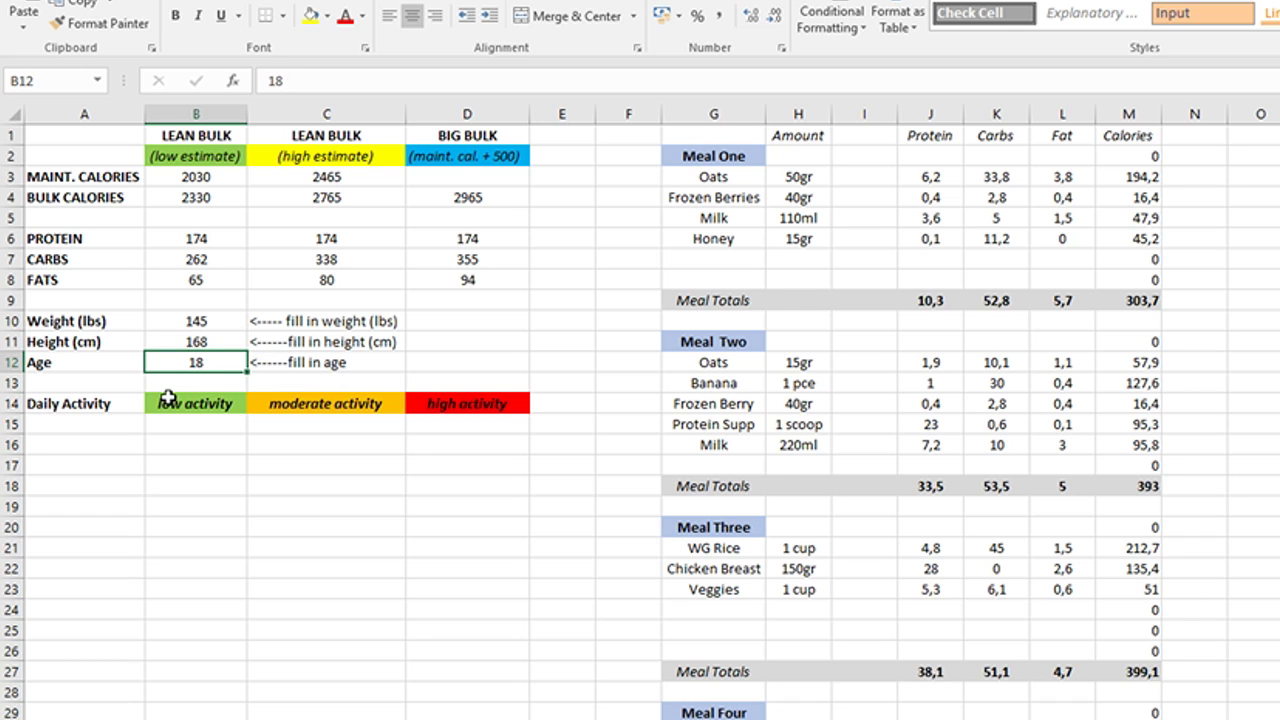
Change the weight in B10 to 146 lbs.
click(172, 320)
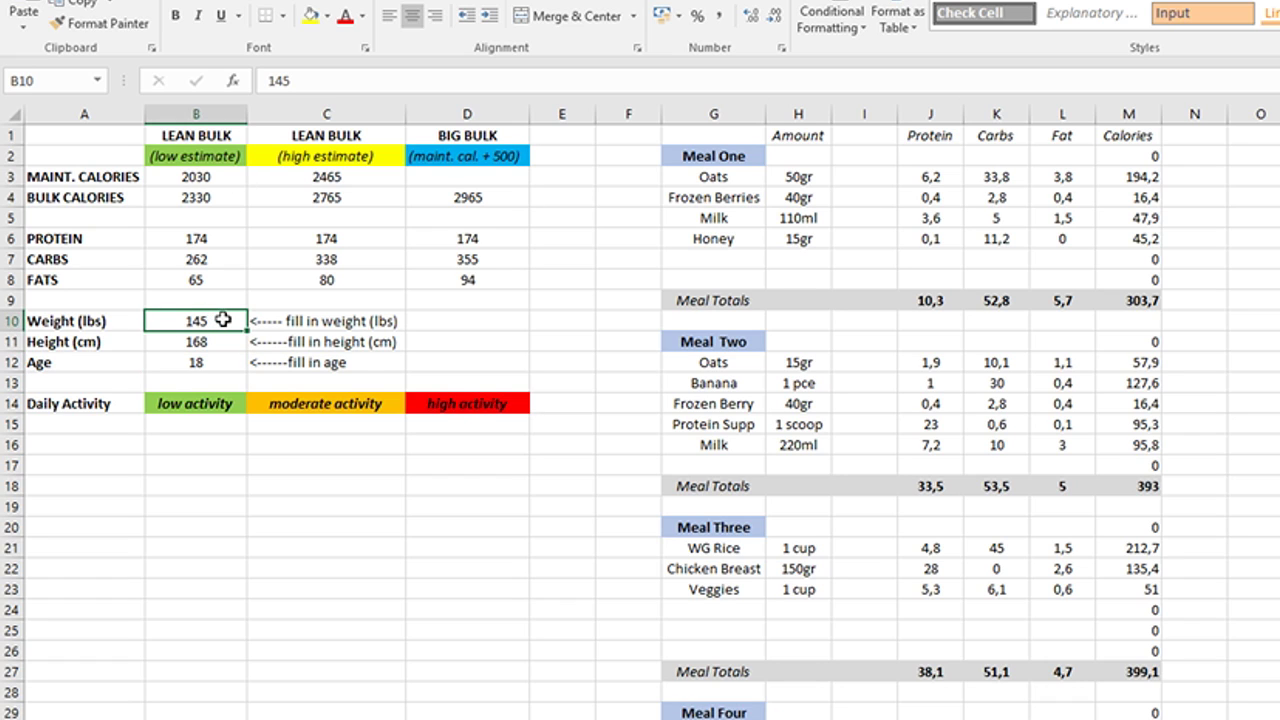
double_click(222, 320)
text(6)
key(BackSpace)
key(BackSpace)
text(6)
key(Return)
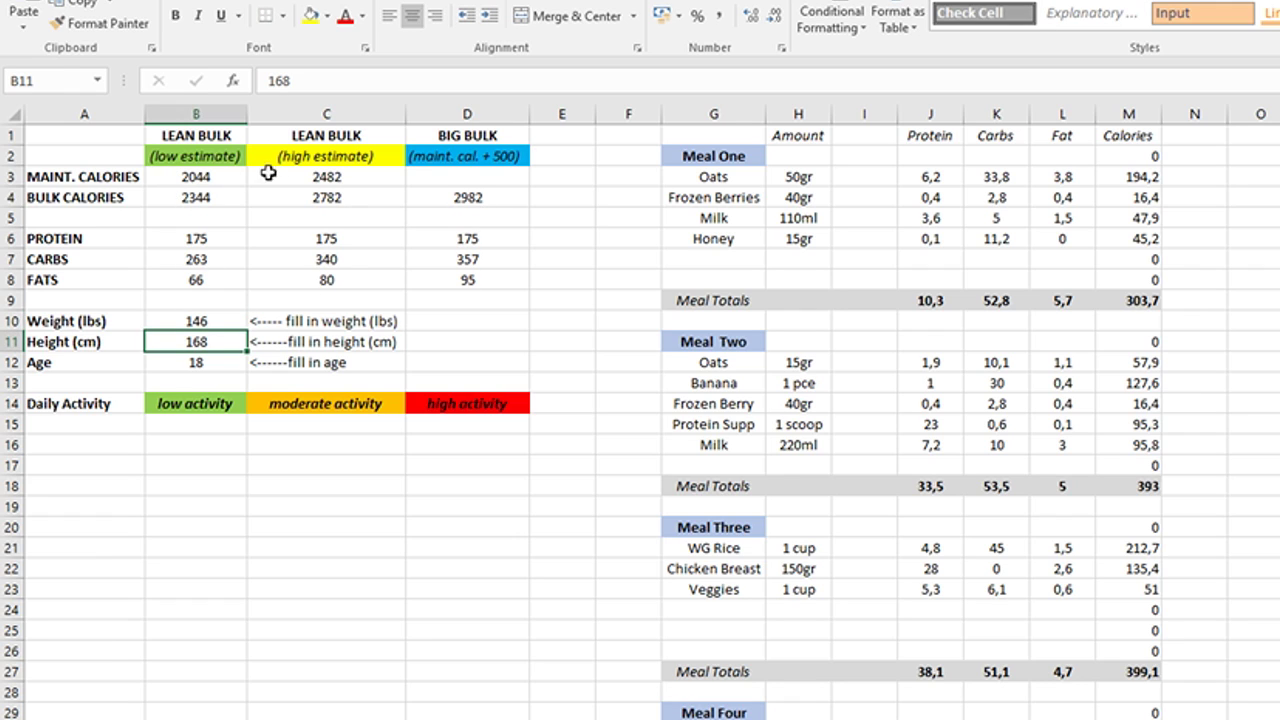
Highlight the maintenance calories row, its low/high estimate labels and the three activity levels.
click(201, 177)
click(274, 177)
drag(60, 177, 329, 177)
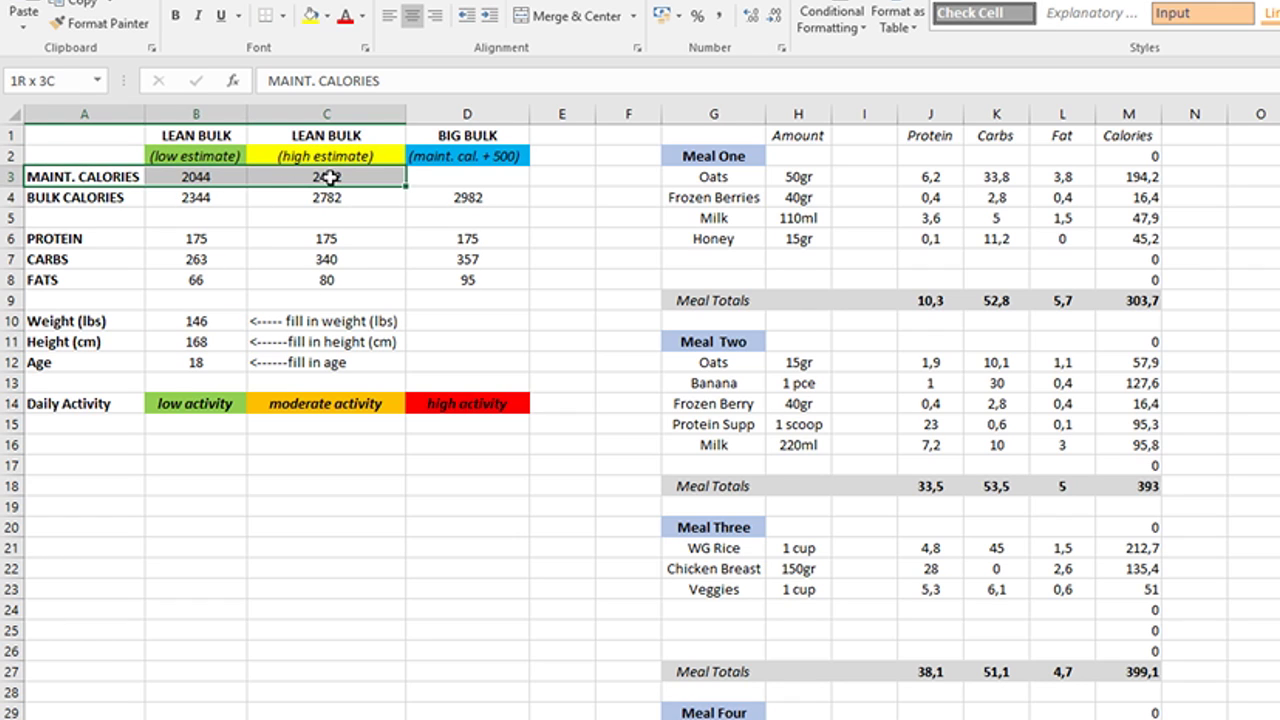
click(78, 175)
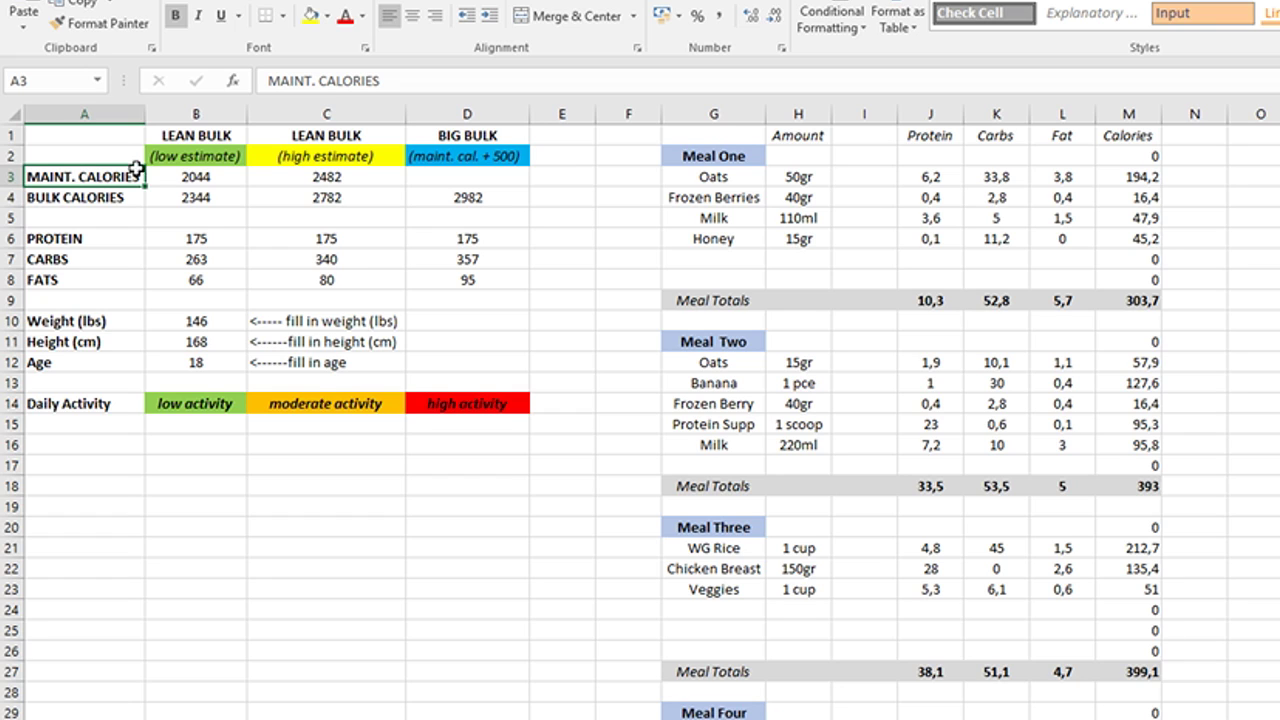
drag(190, 155, 318, 156)
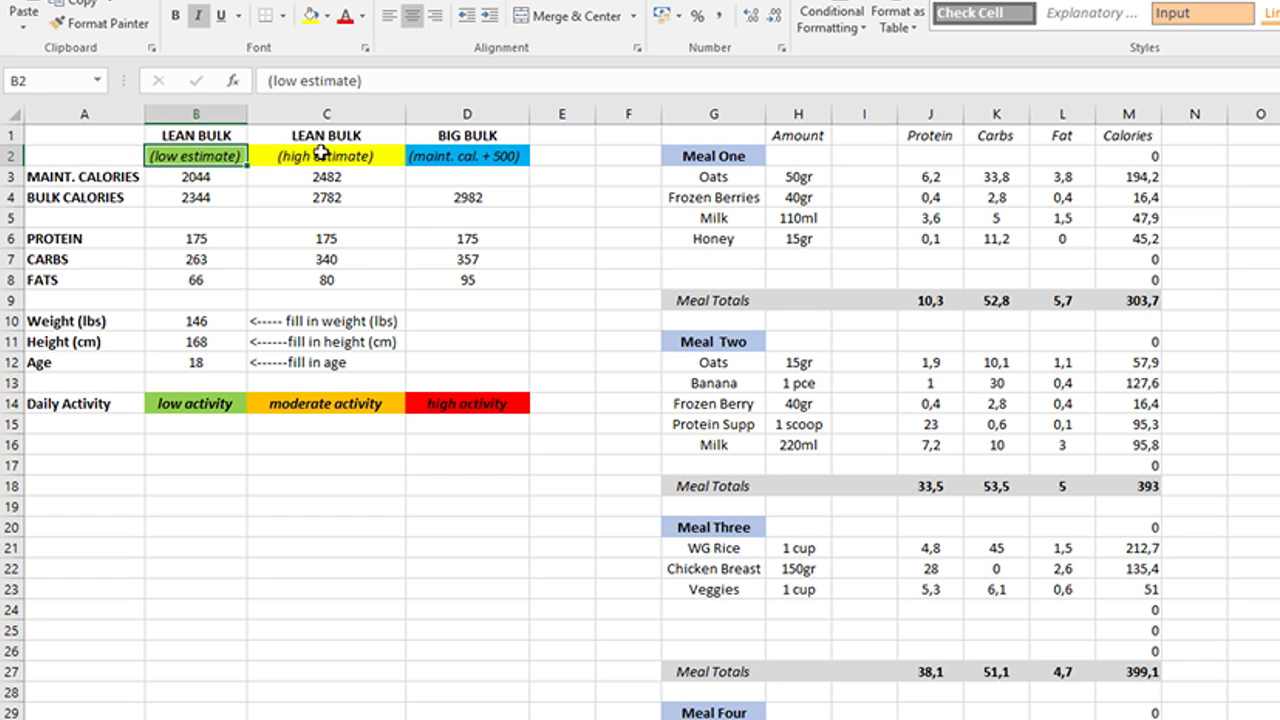
click(330, 152)
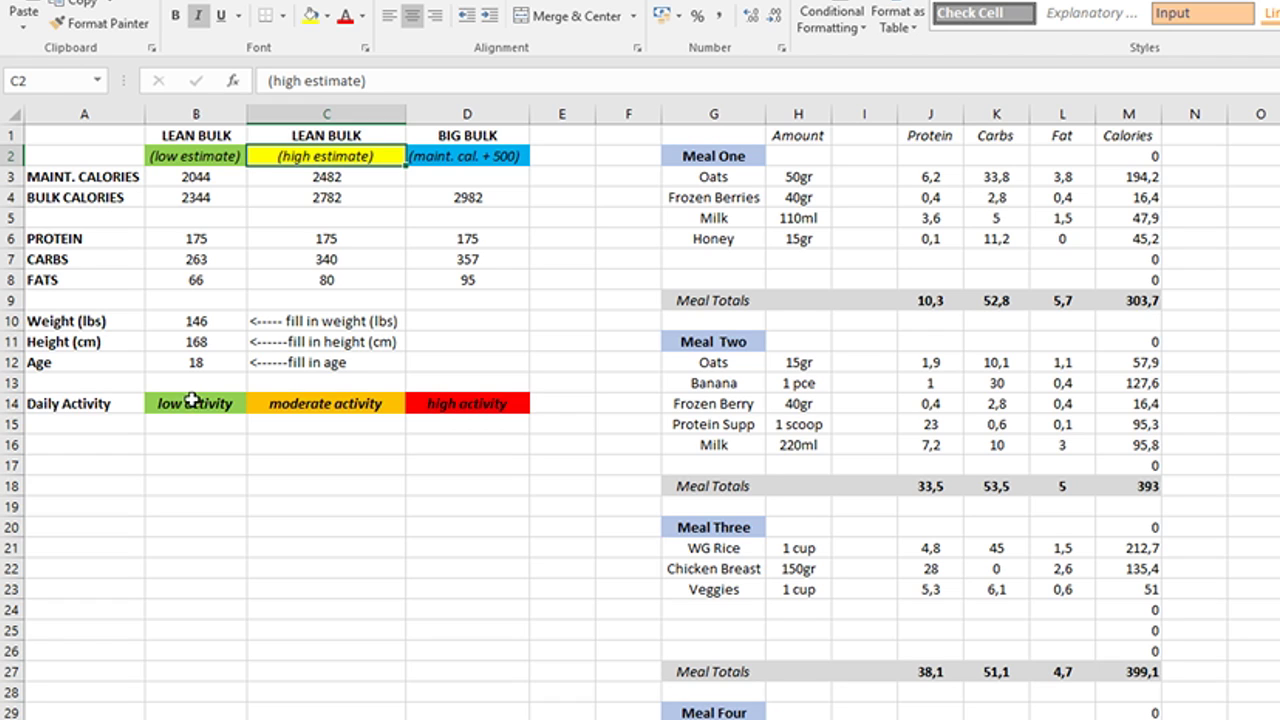
drag(192, 400, 437, 418)
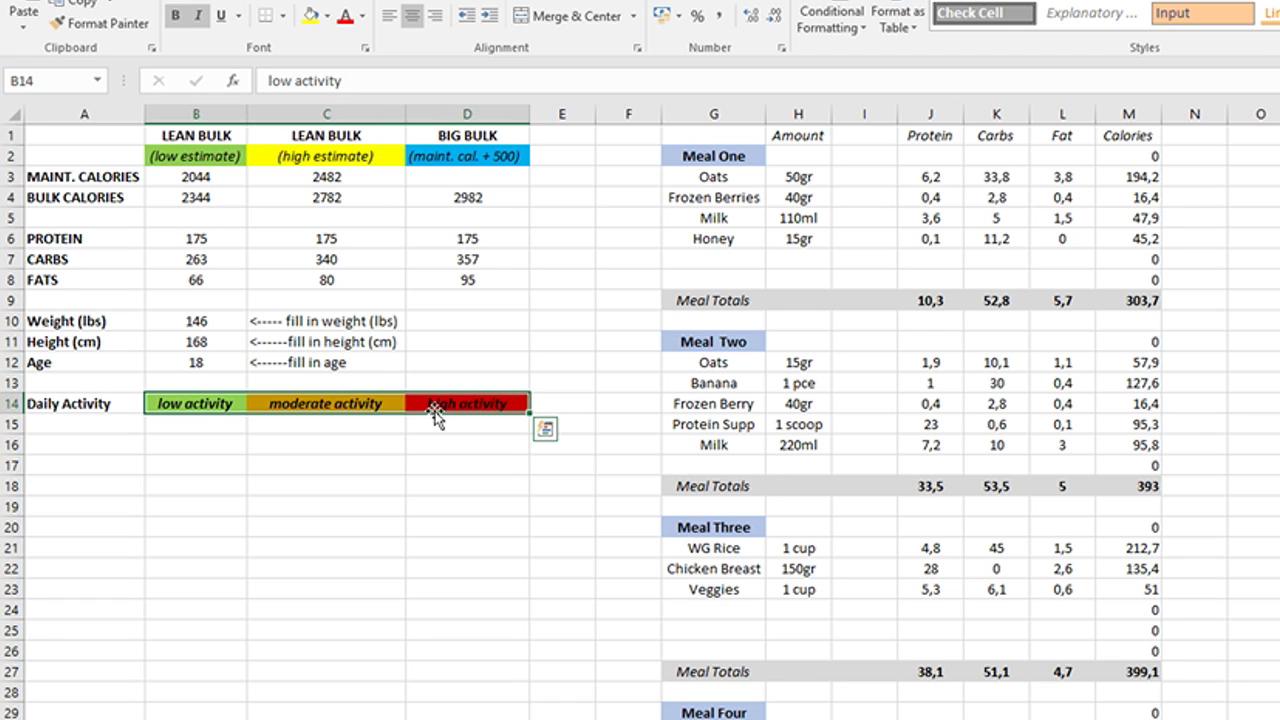
click(163, 404)
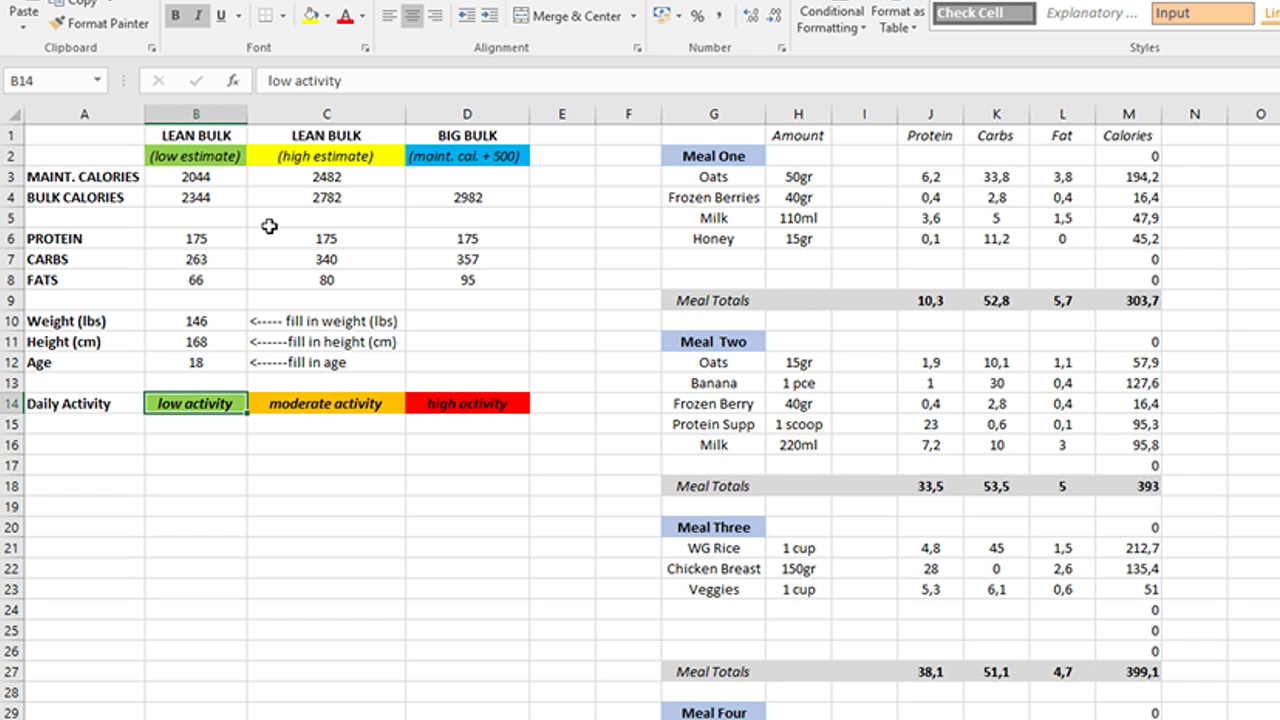
Show the maintenance formulas =B10*14 in B3 and =B10*17 in C3, noting empty D3.
click(193, 177)
click(212, 322)
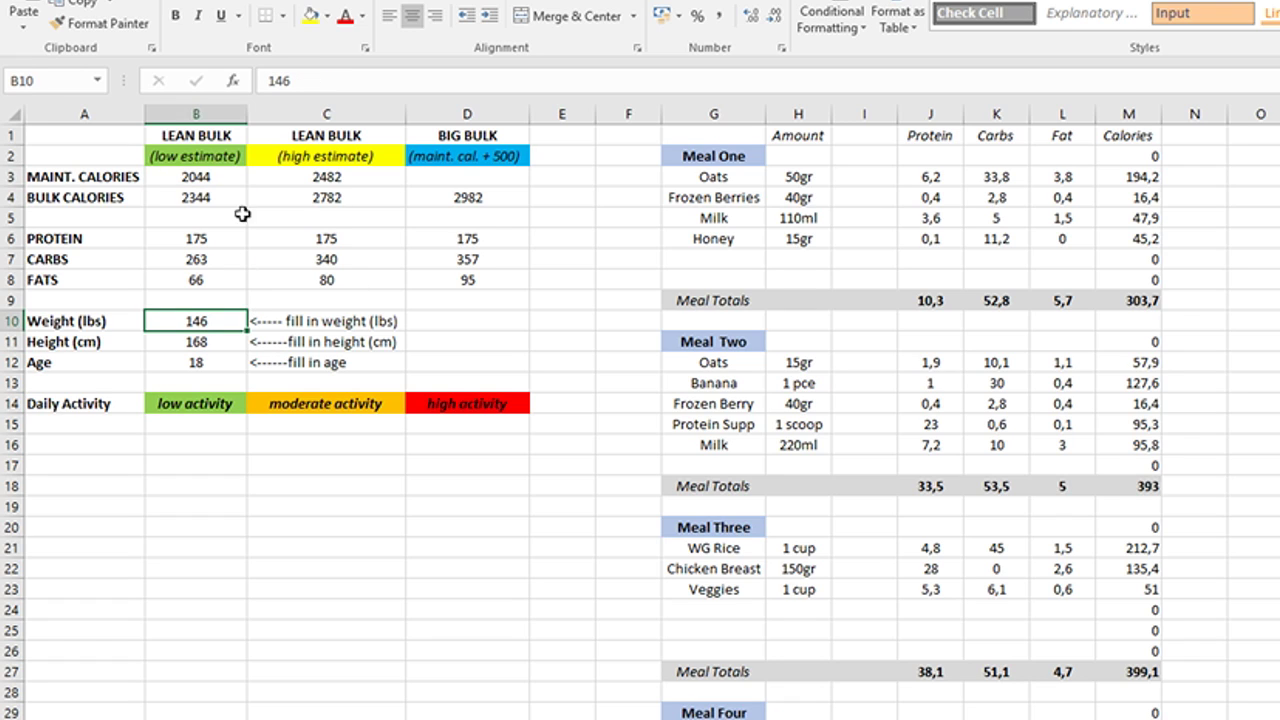
click(198, 178)
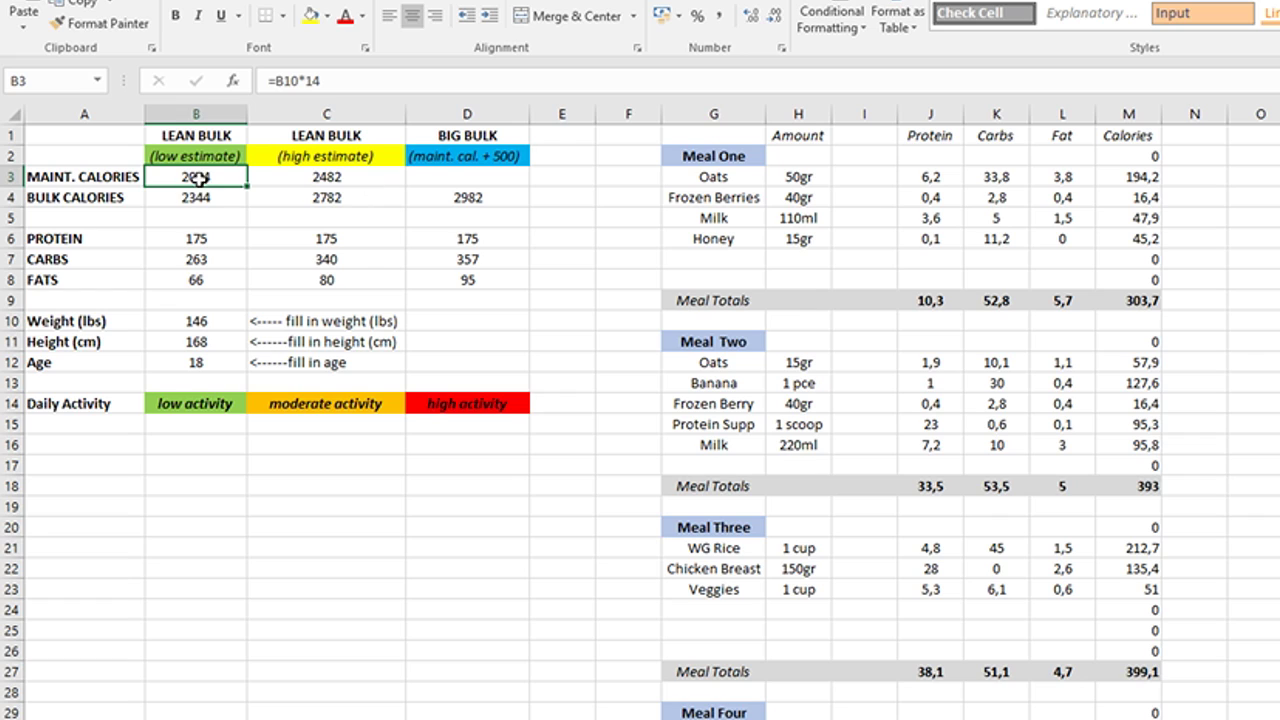
click(352, 178)
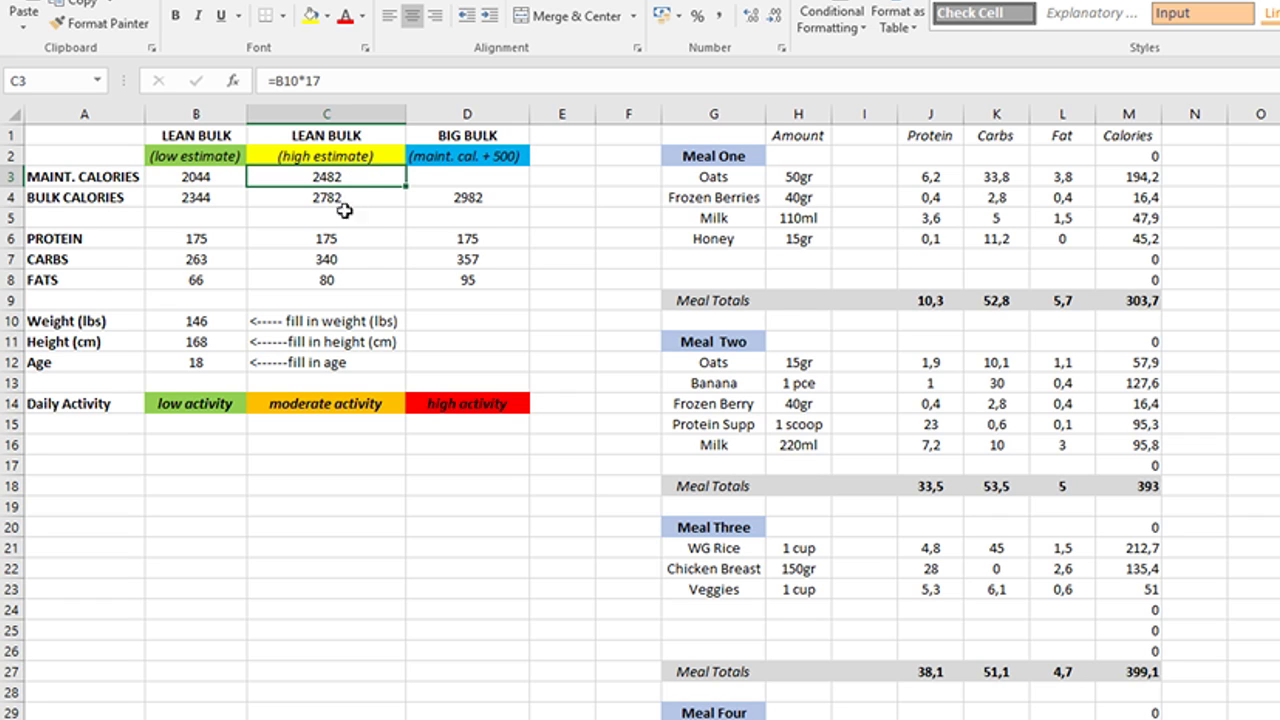
click(462, 172)
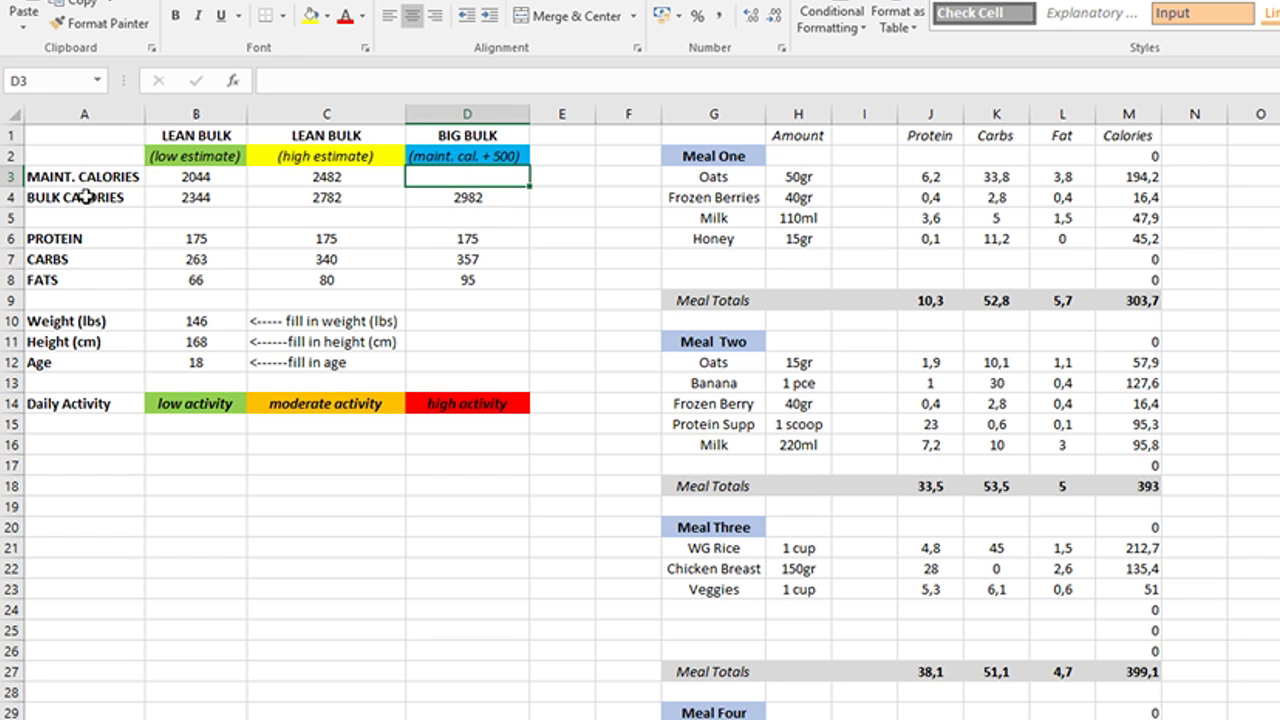
drag(31, 199, 118, 200)
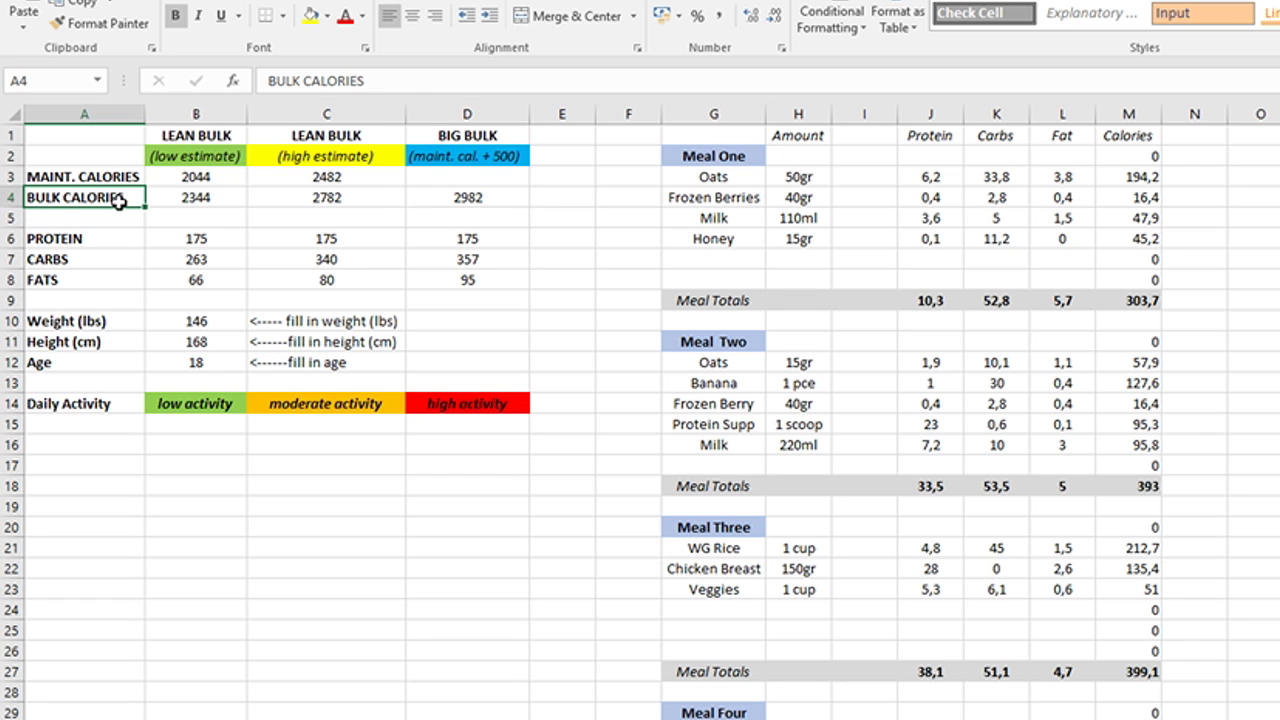
click(200, 178)
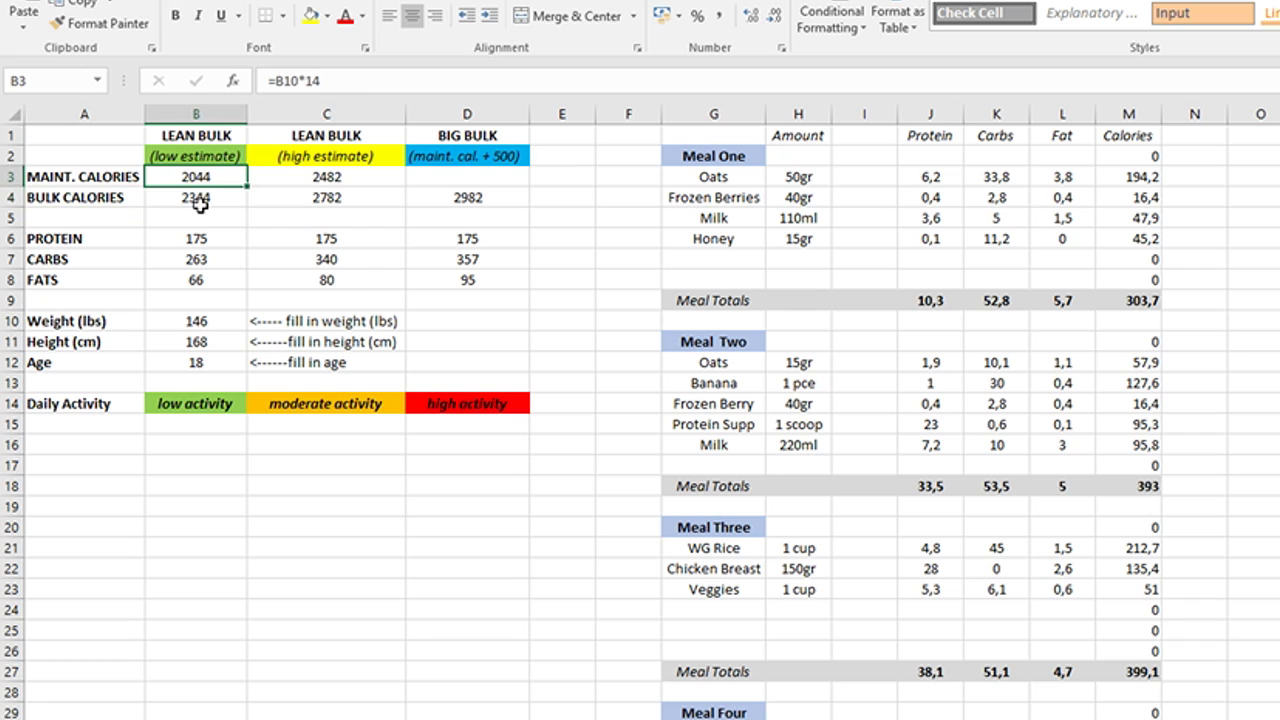
click(195, 199)
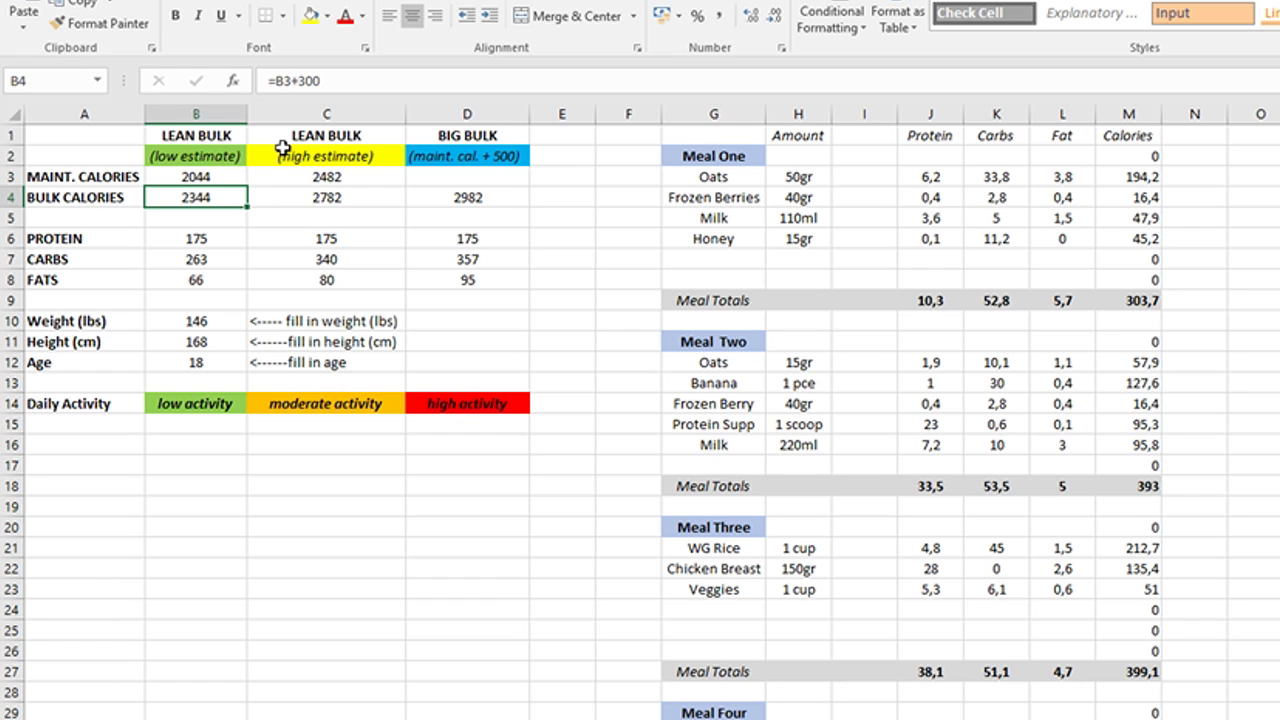
click(343, 177)
drag(343, 177, 349, 194)
click(343, 177)
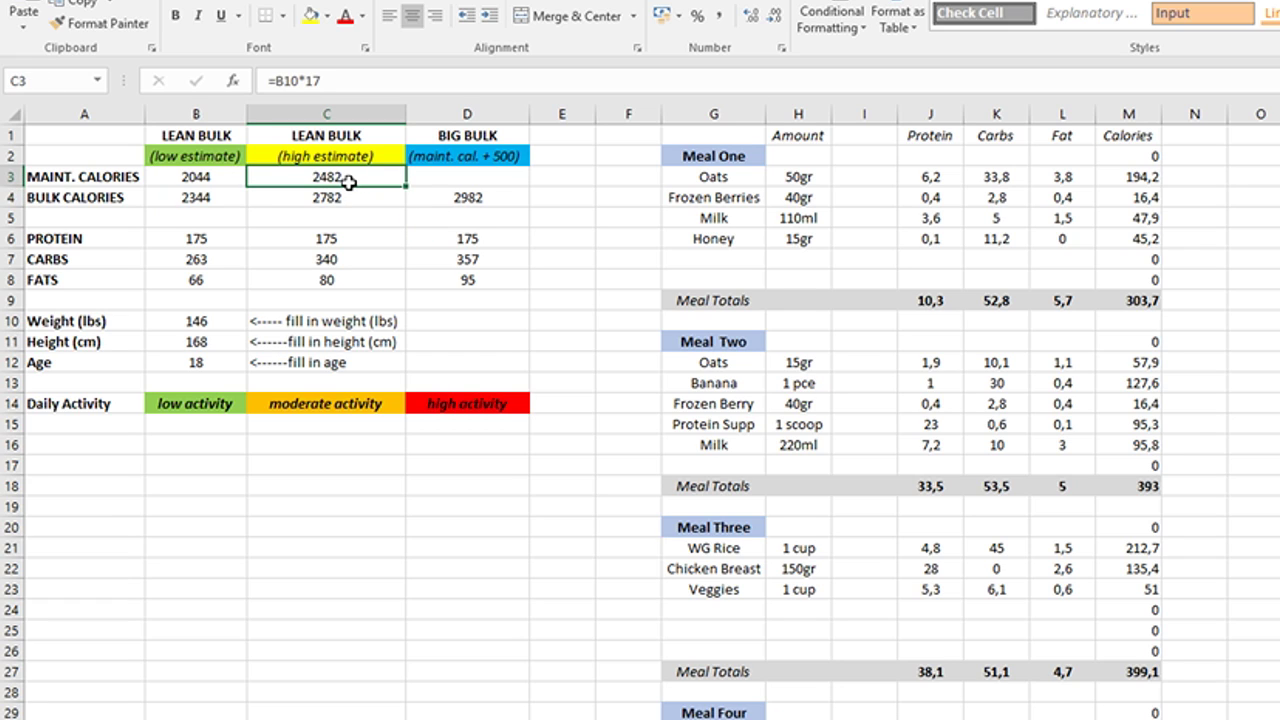
click(330, 257)
click(355, 221)
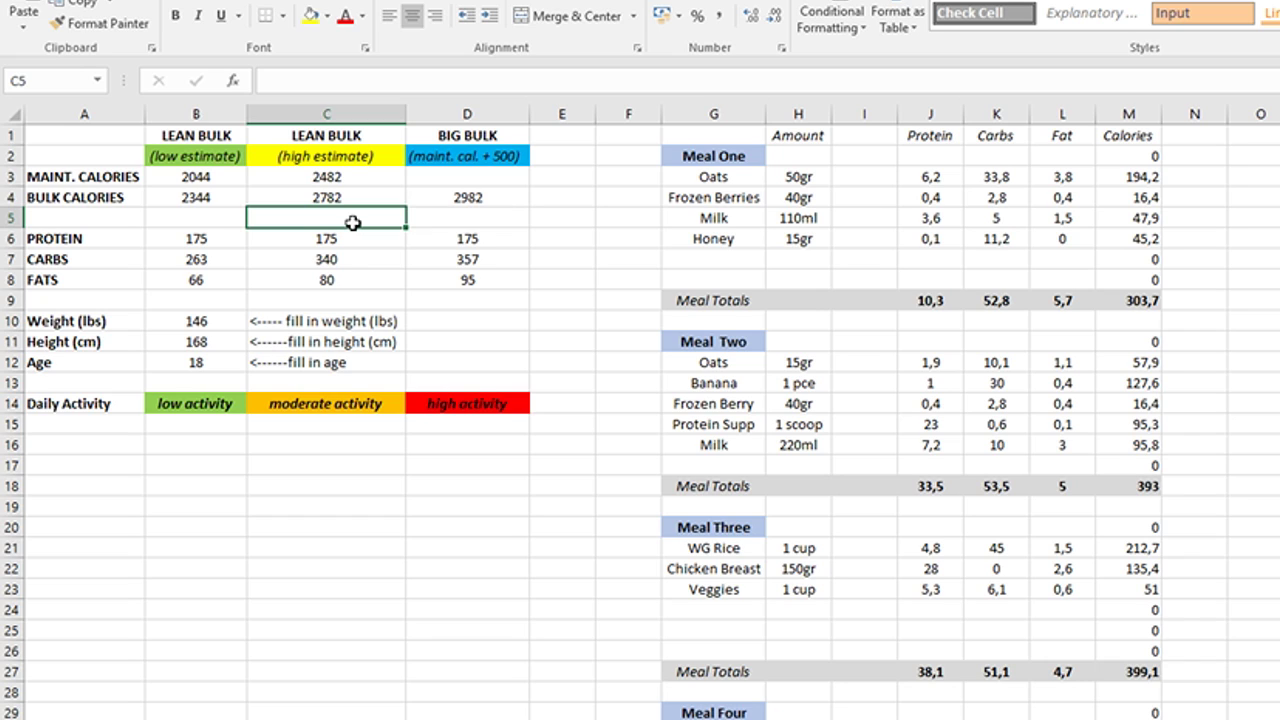
click(476, 398)
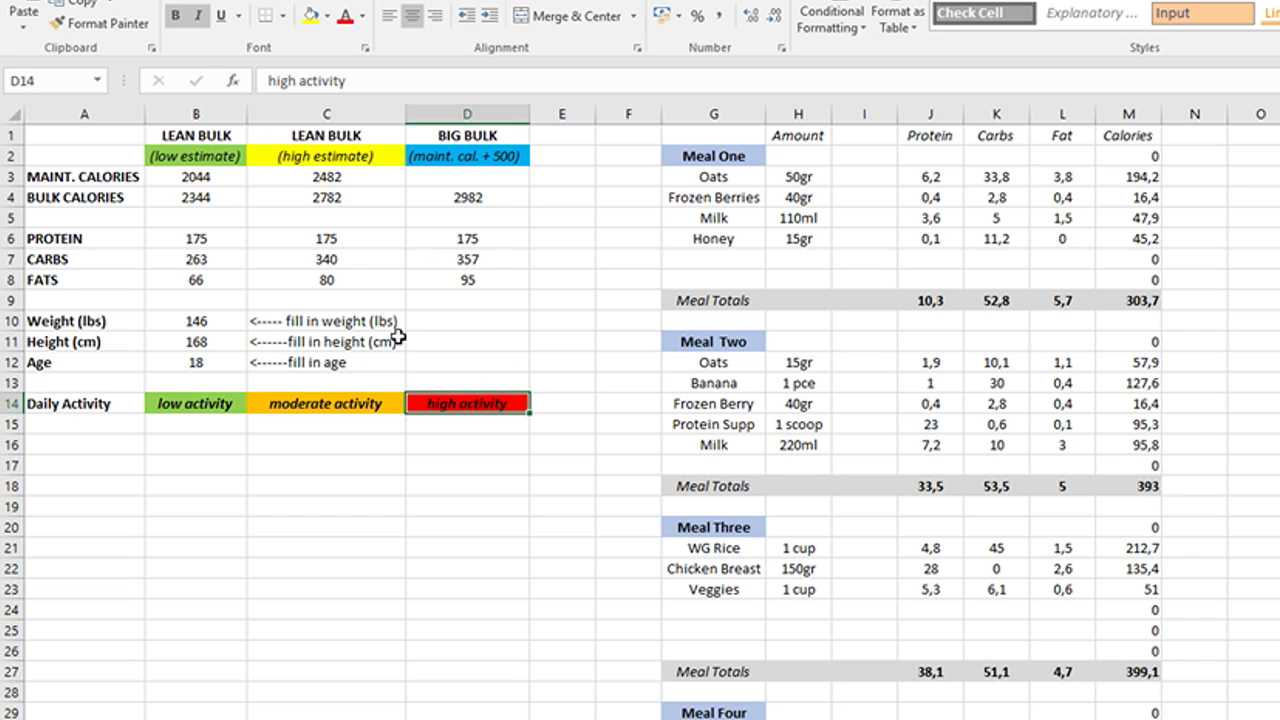
drag(330, 195, 330, 215)
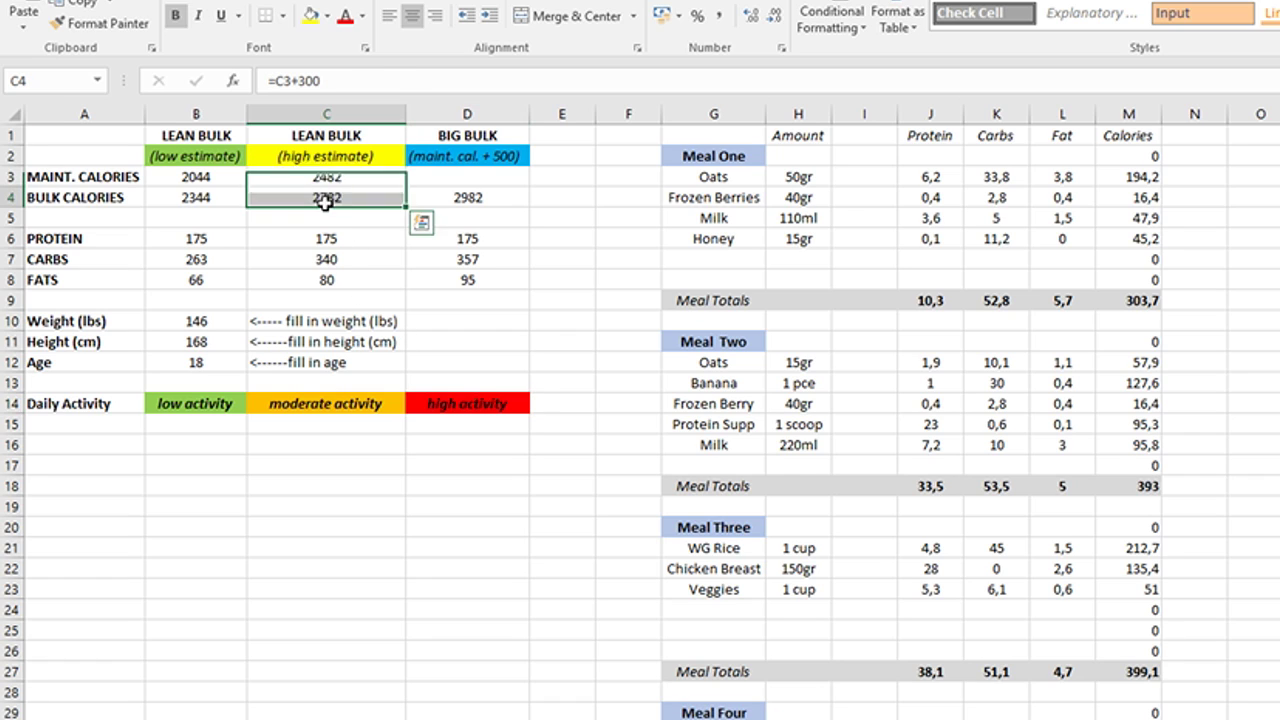
click(352, 204)
drag(348, 202, 355, 140)
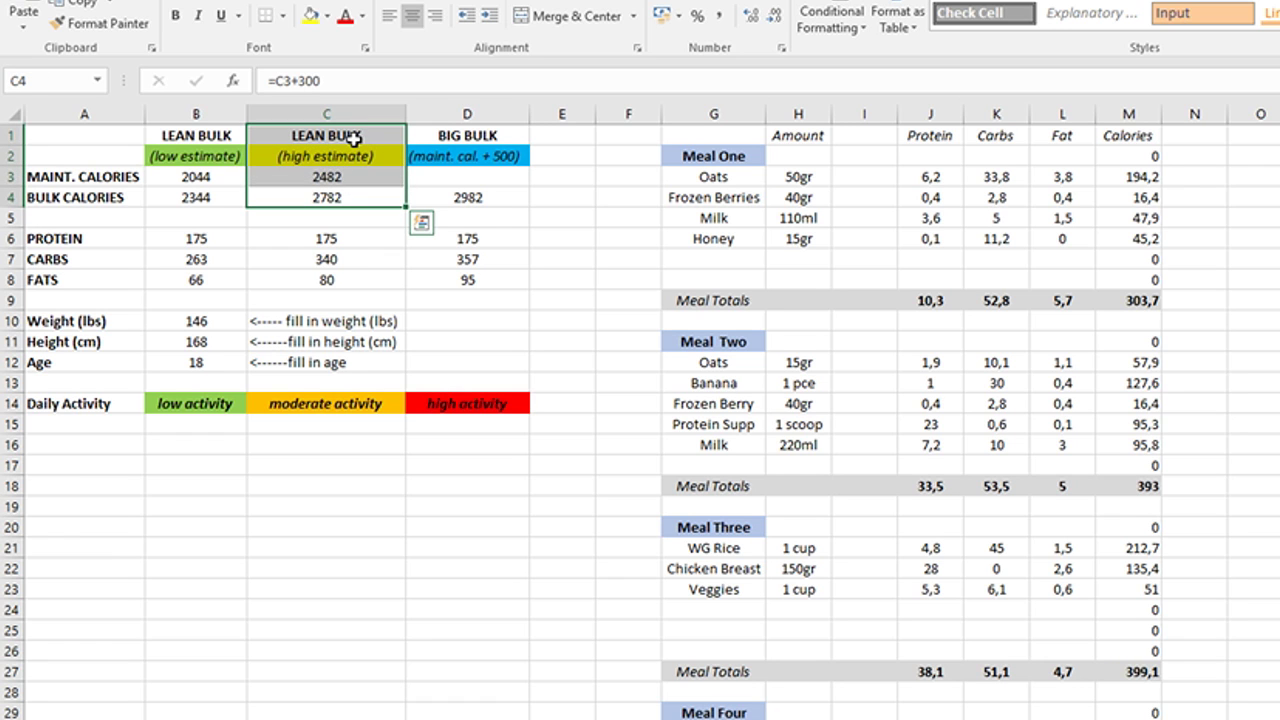
click(336, 180)
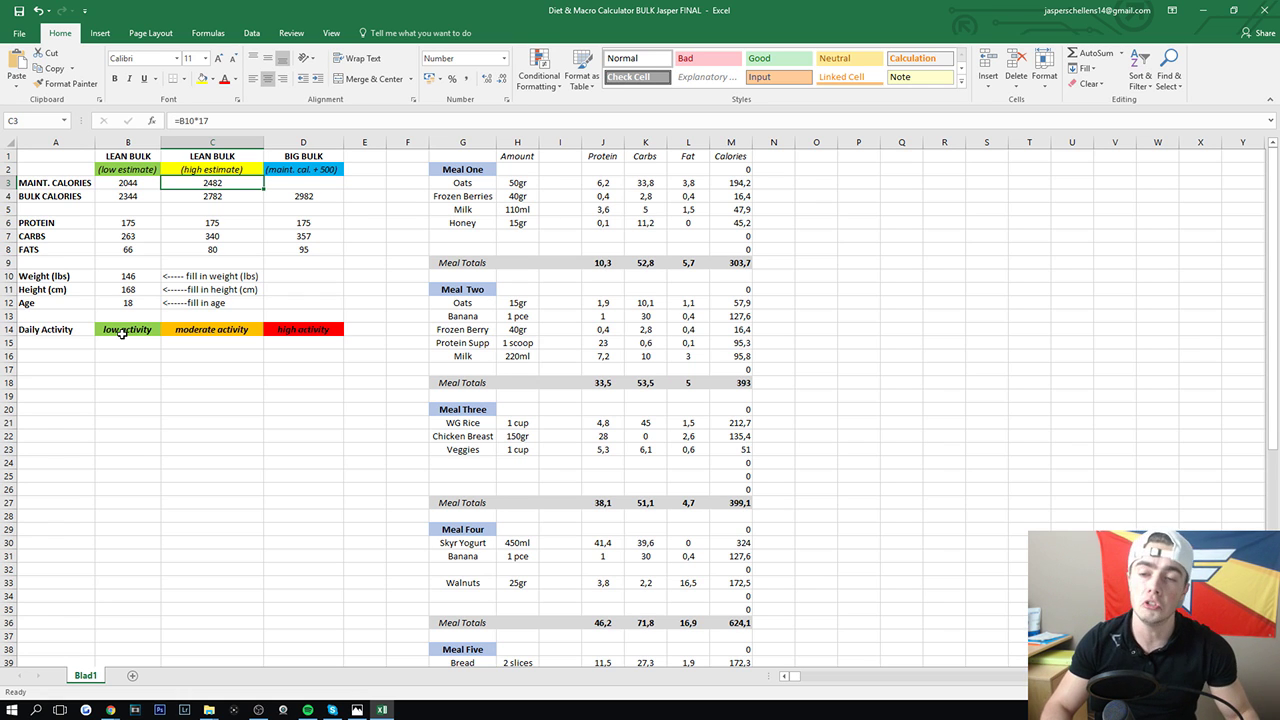
click(122, 334)
click(188, 328)
click(125, 342)
click(155, 327)
click(165, 328)
click(157, 328)
click(166, 328)
click(158, 326)
click(171, 327)
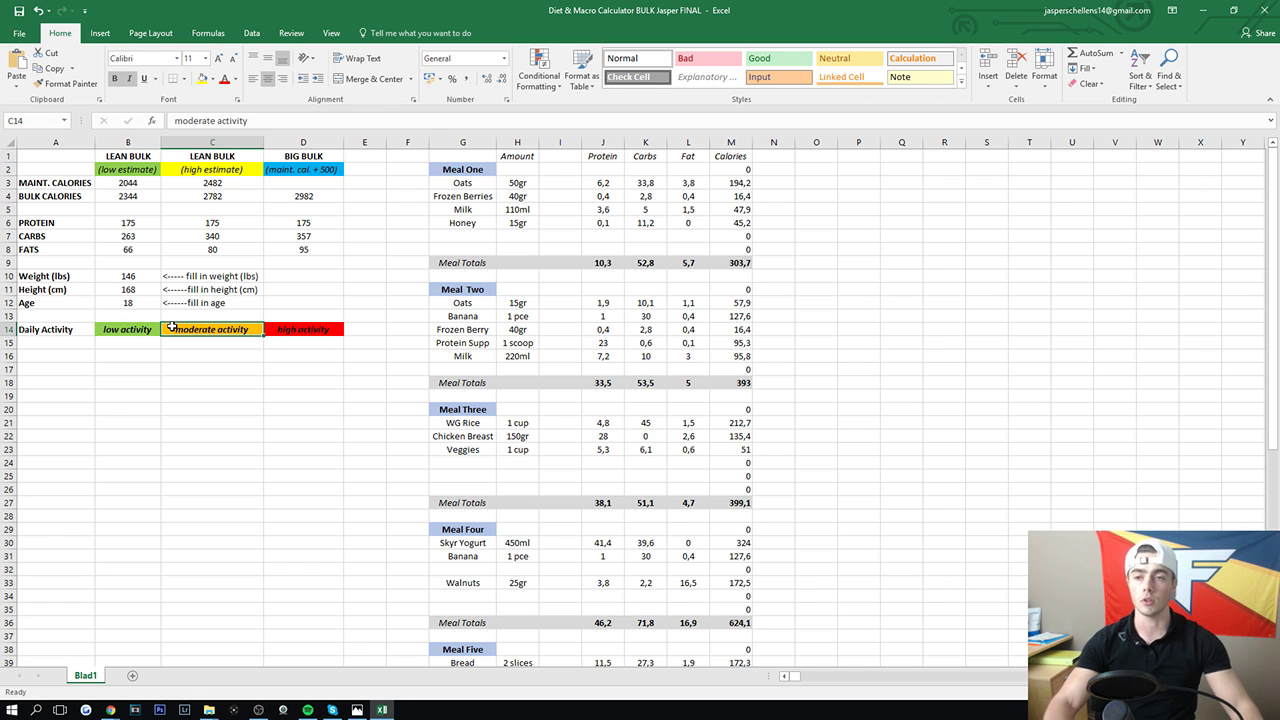
drag(124, 158, 145, 198)
click(145, 199)
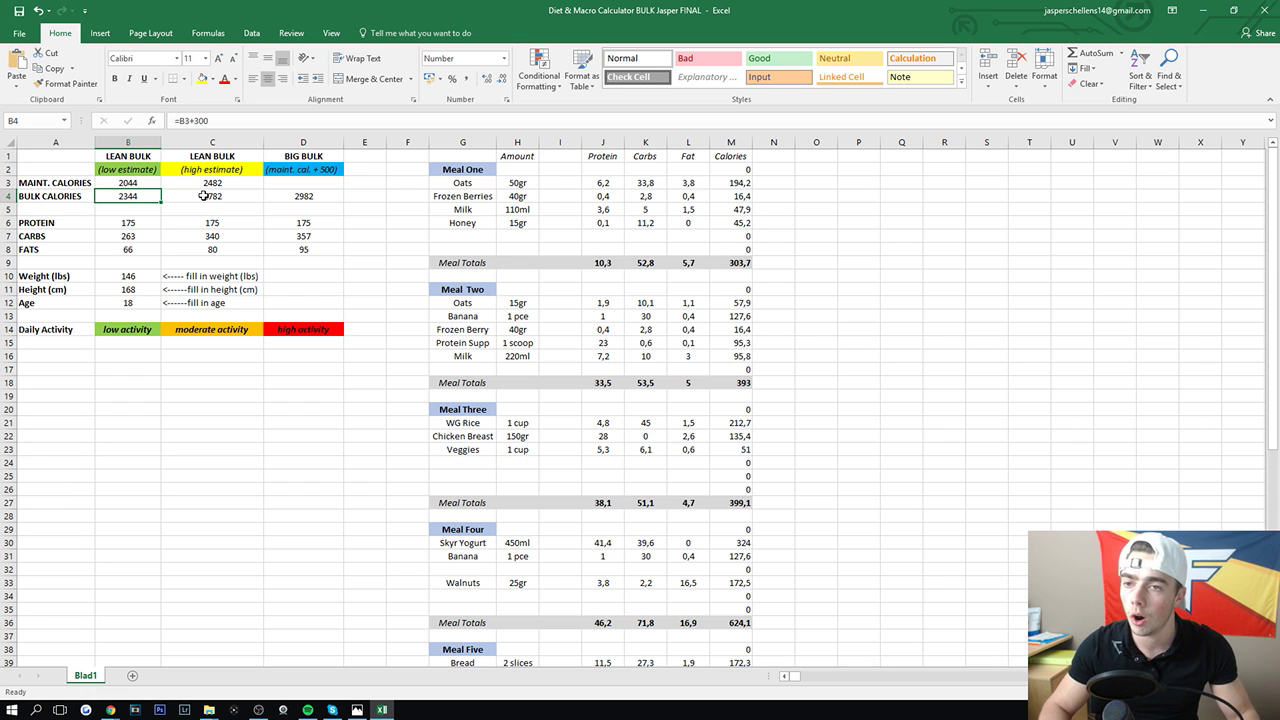
click(203, 196)
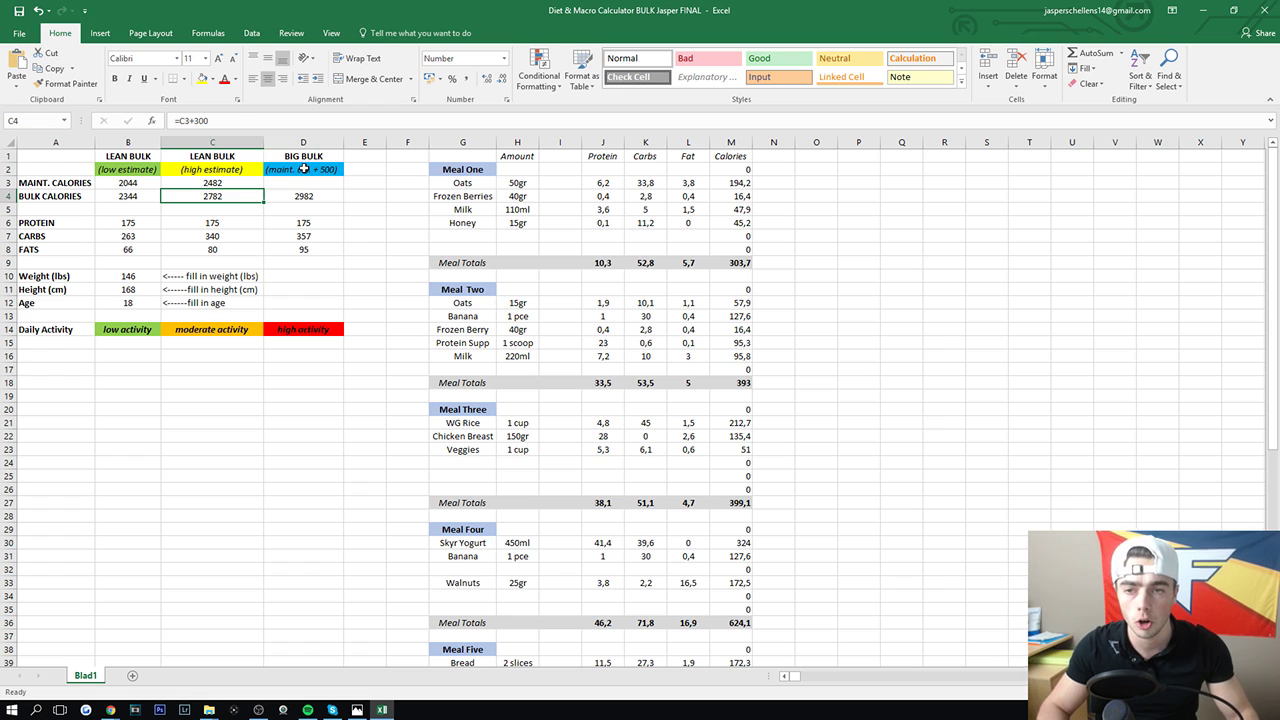
drag(303, 169, 306, 242)
click(303, 249)
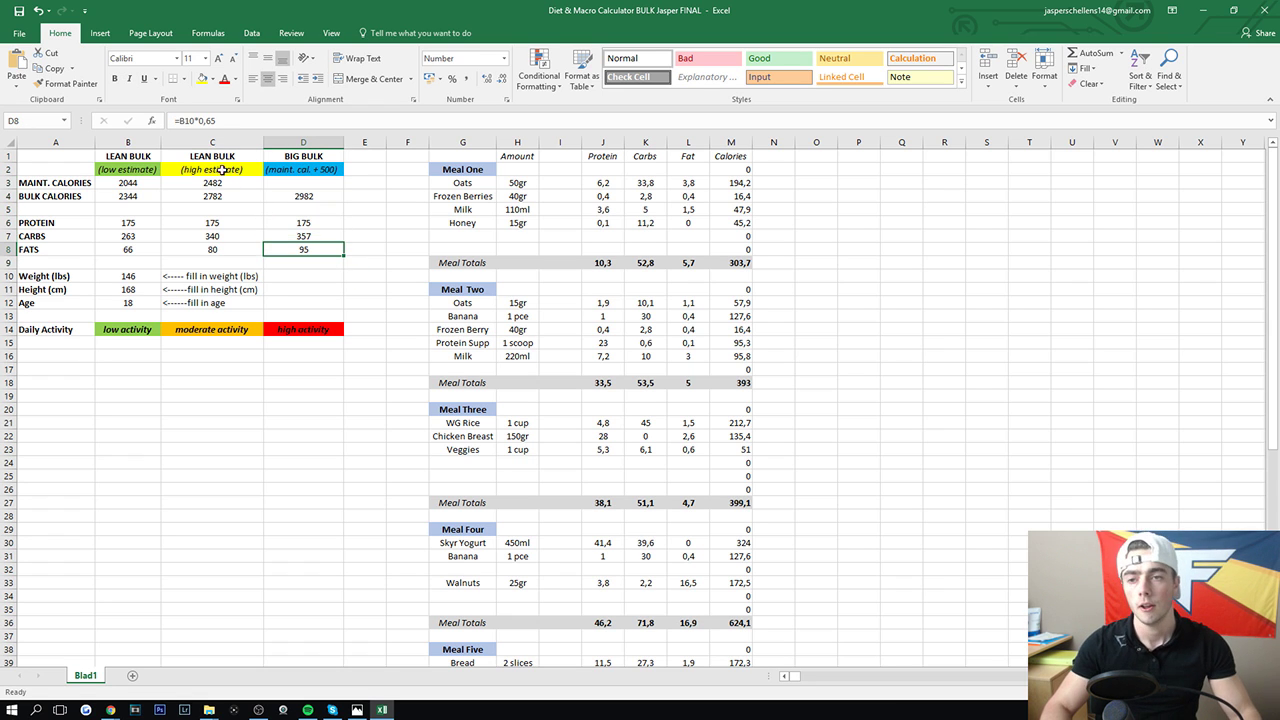
click(205, 197)
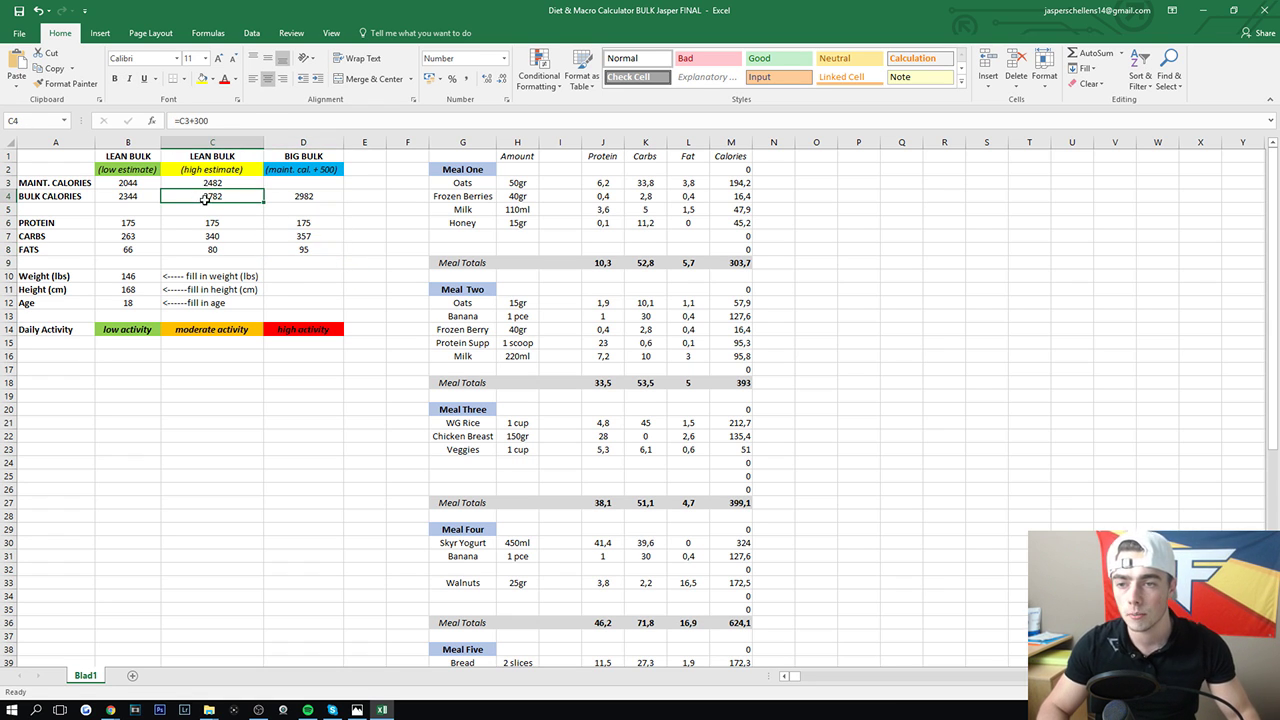
click(300, 328)
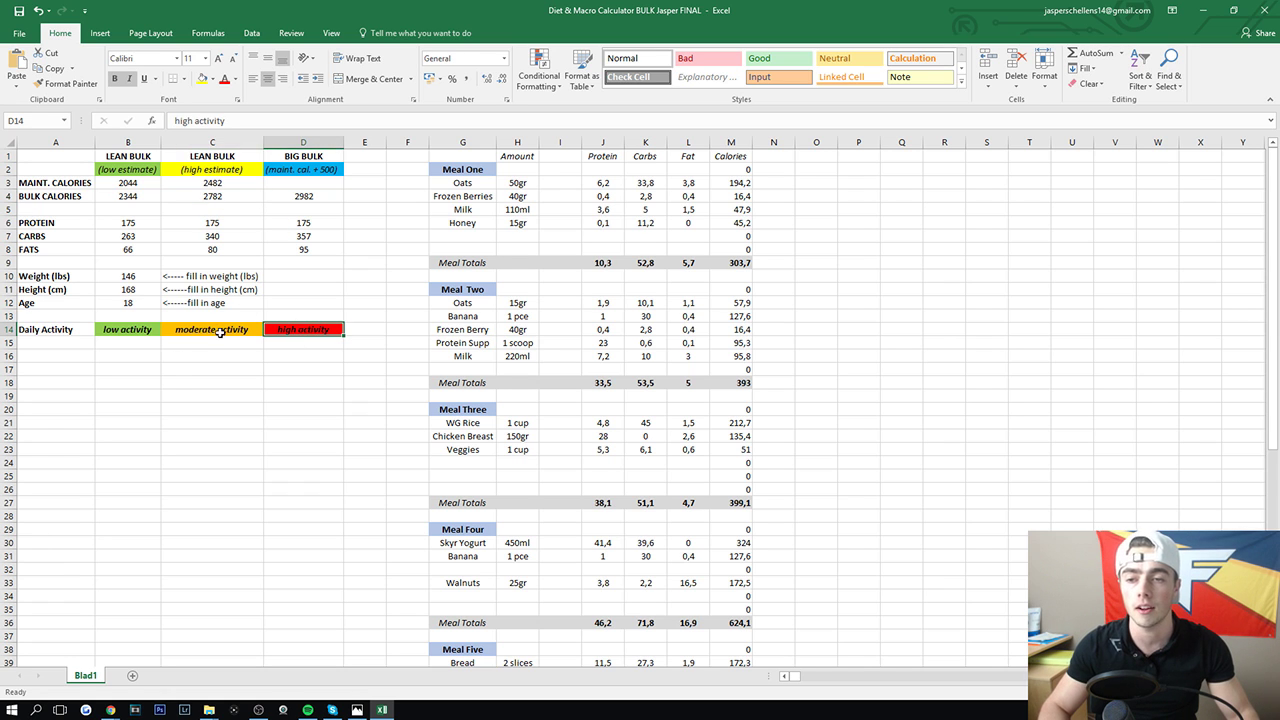
drag(215, 330, 125, 330)
key(Delete)
click(310, 328)
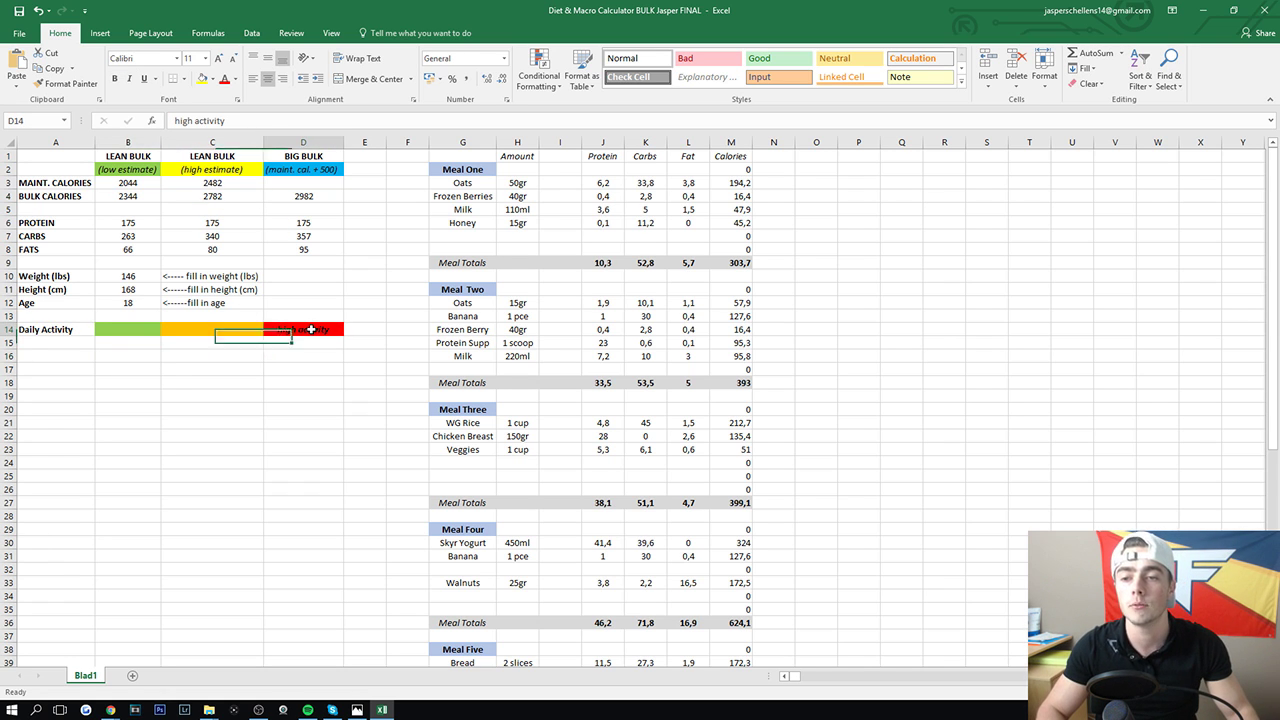
key(ctrl+z)
click(290, 329)
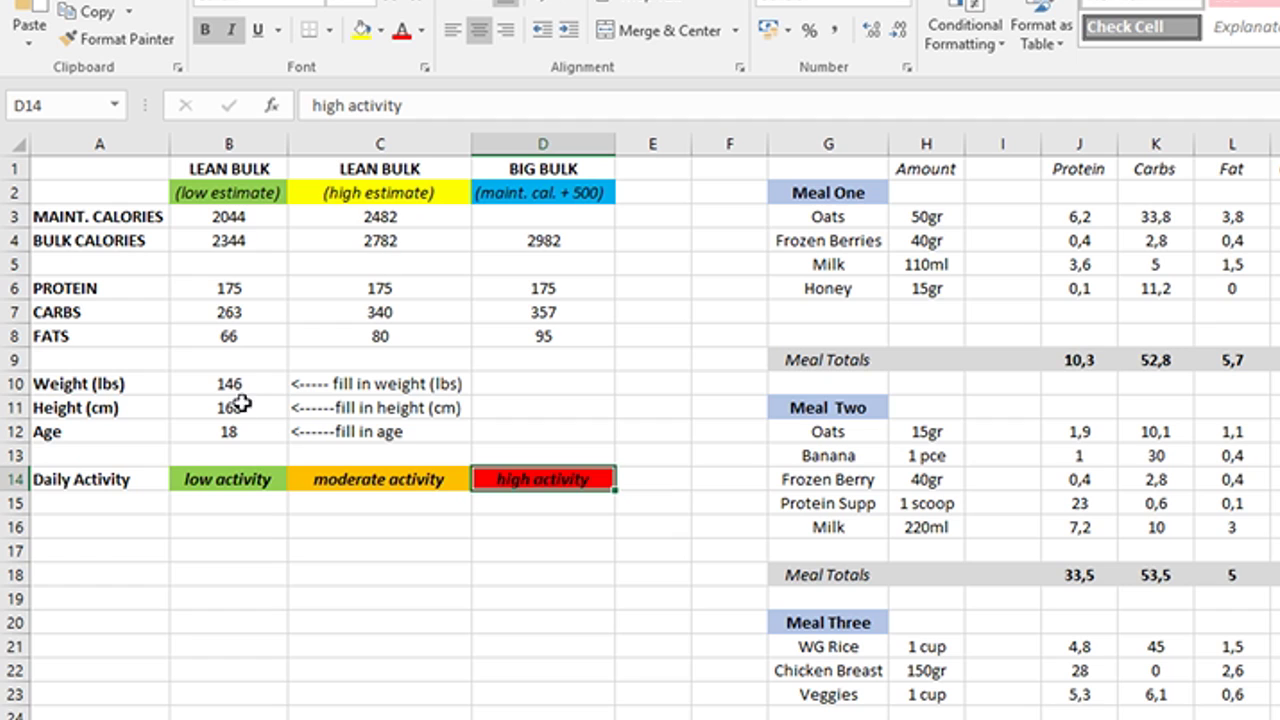
click(248, 384)
text(175)
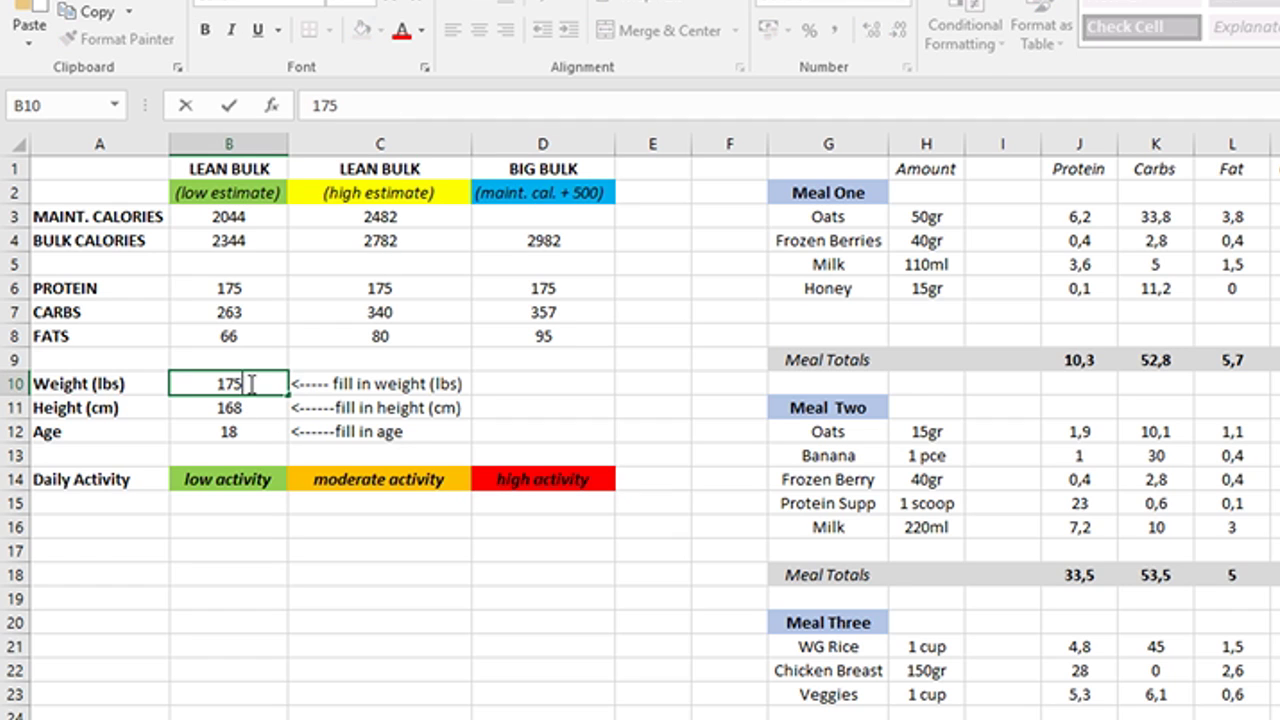
key(Return)
click(248, 385)
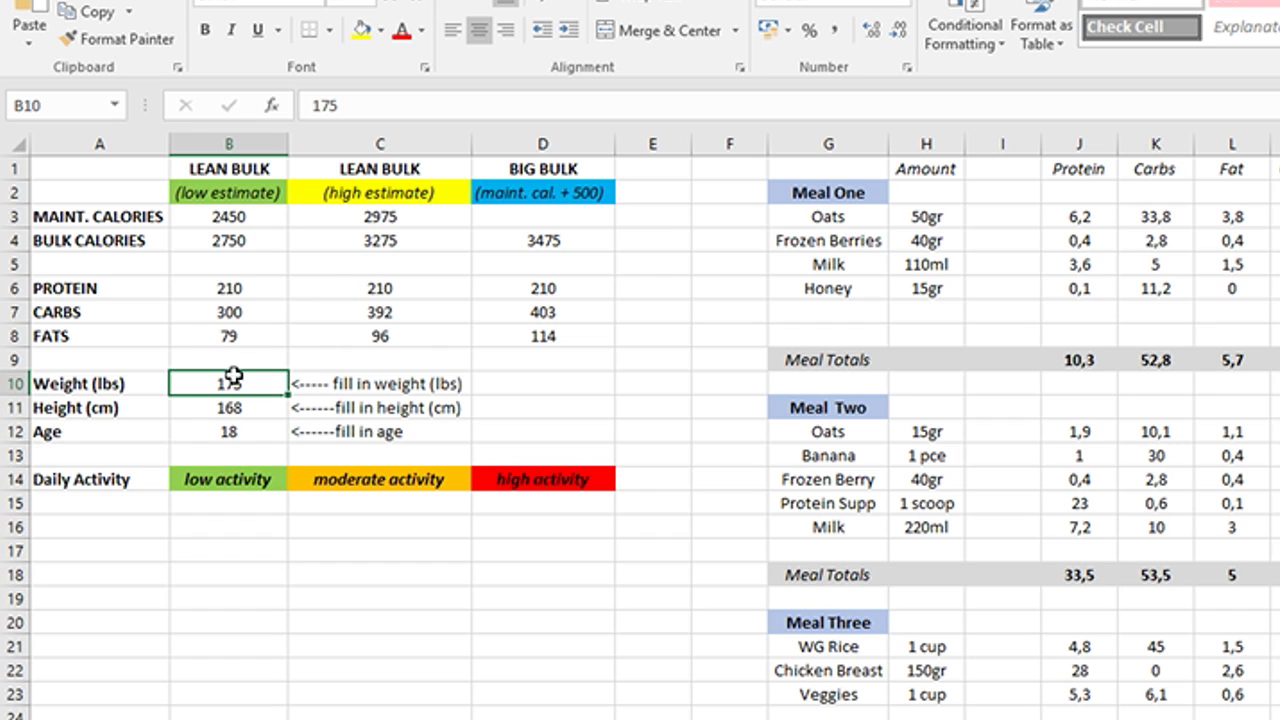
text(146)
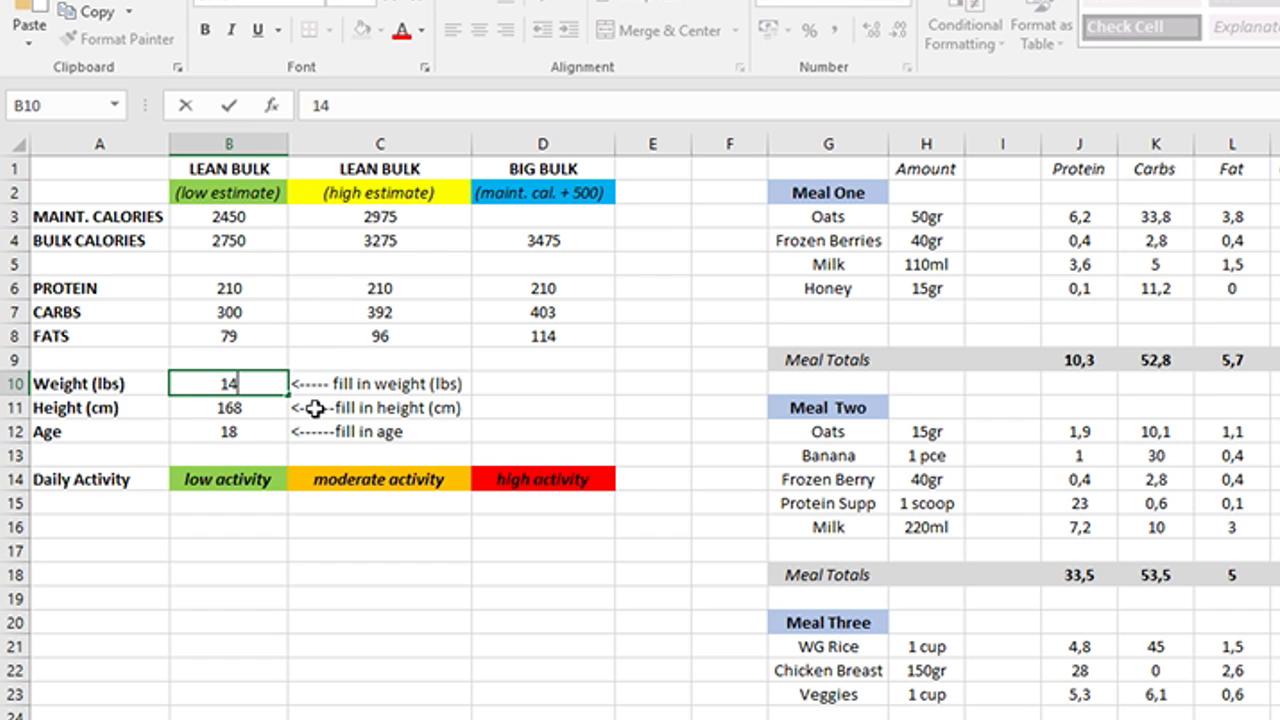
key(Return)
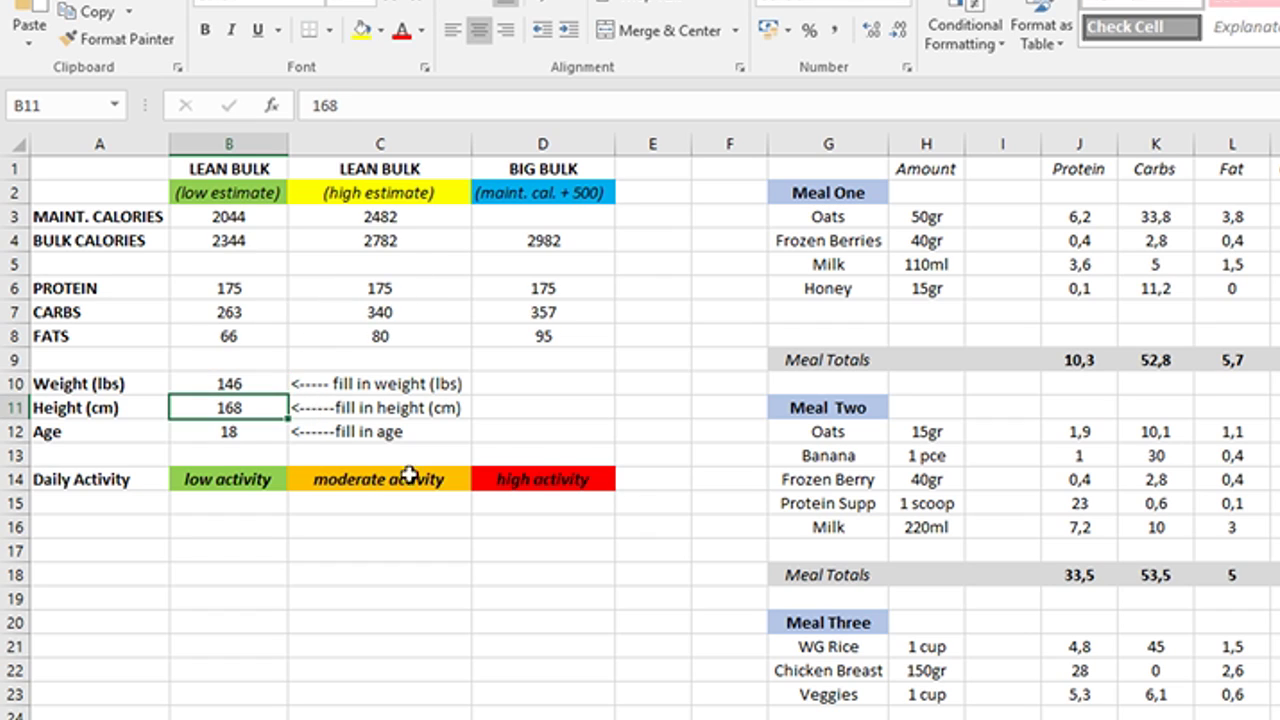
click(388, 292)
click(243, 383)
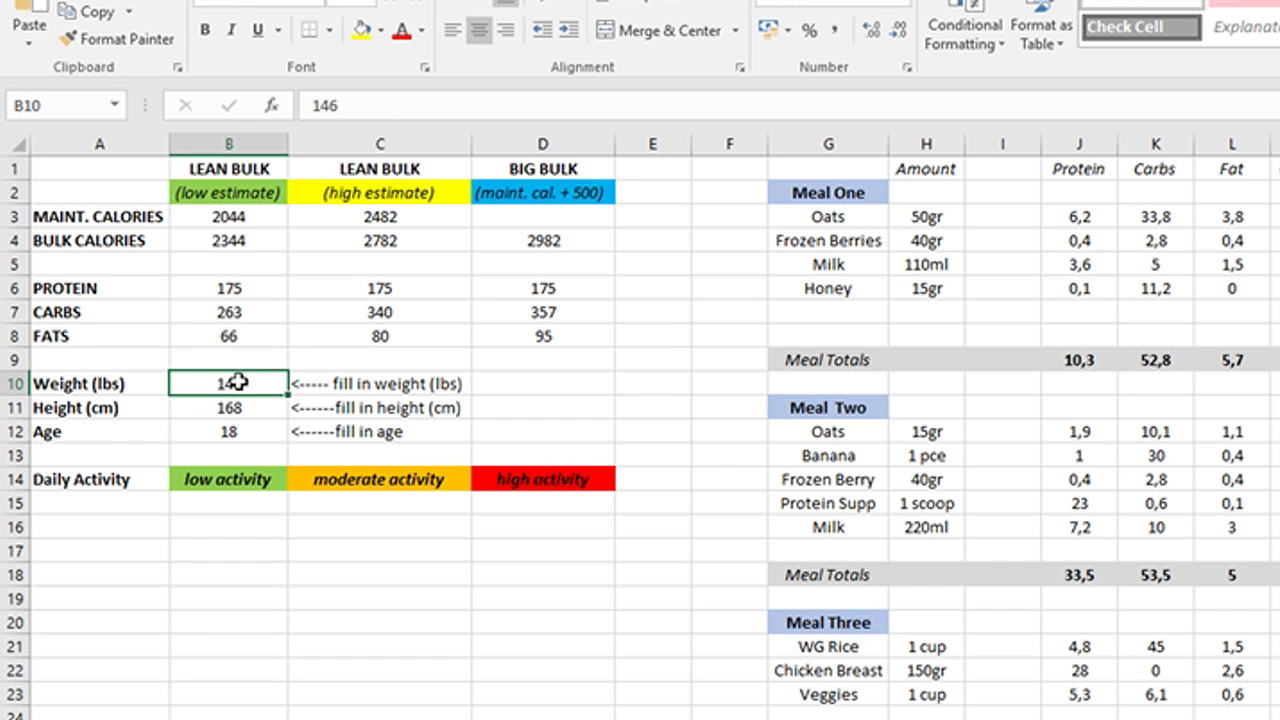
click(408, 292)
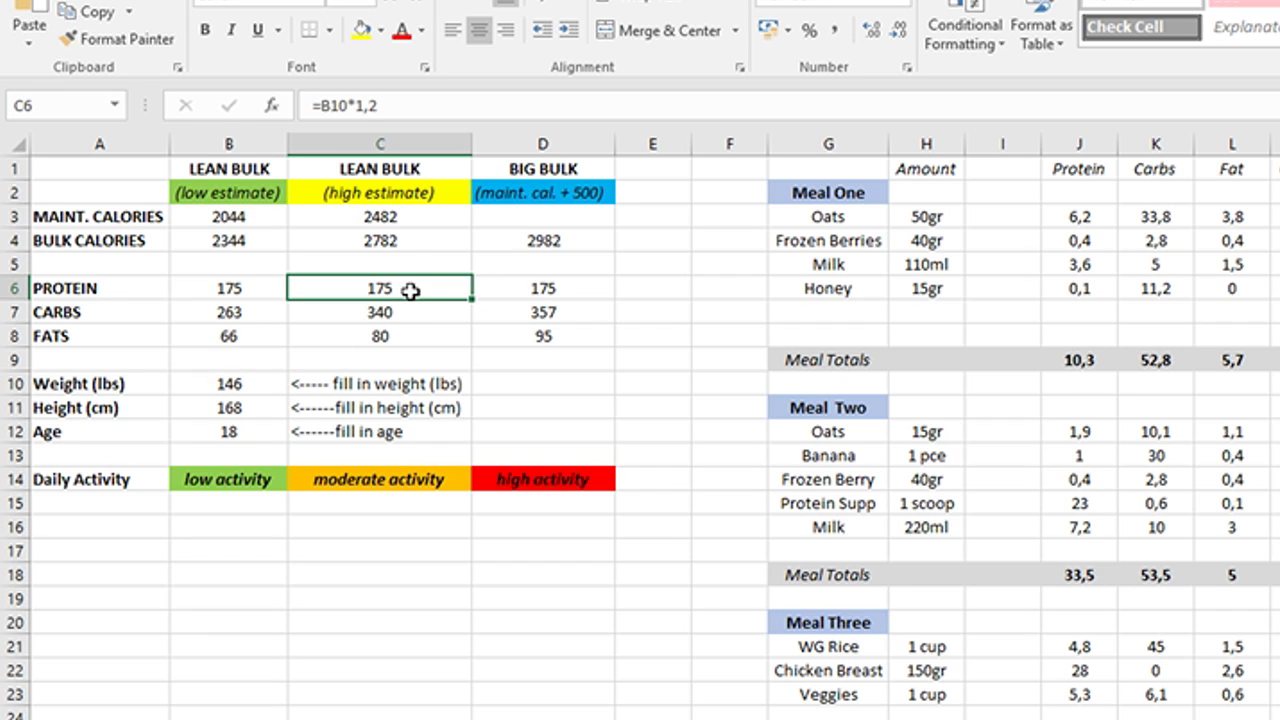
drag(226, 286, 572, 289)
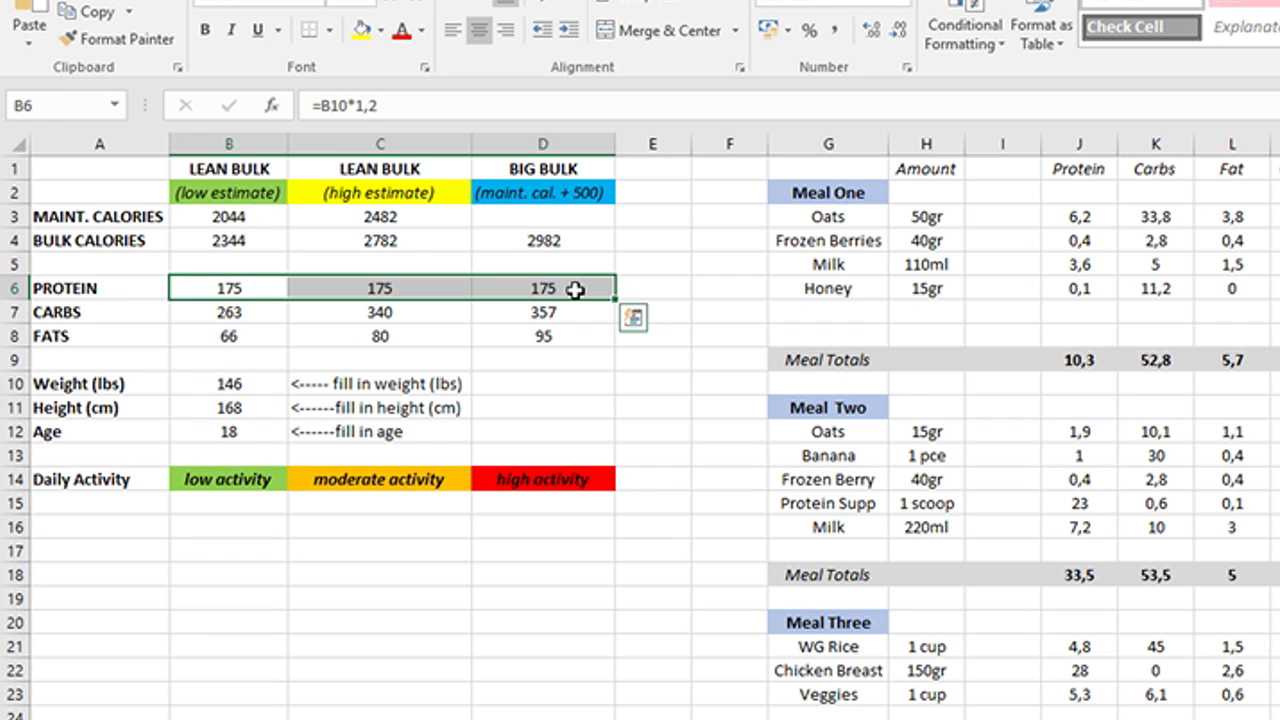
click(429, 291)
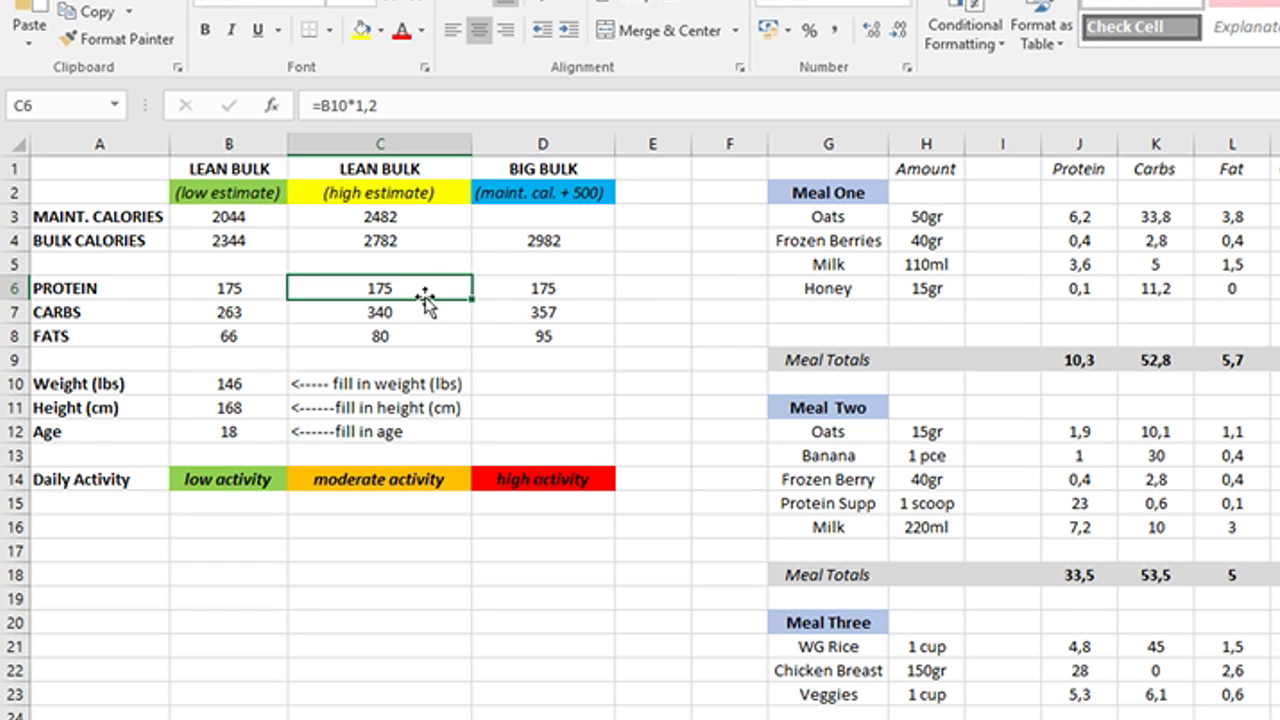
click(386, 336)
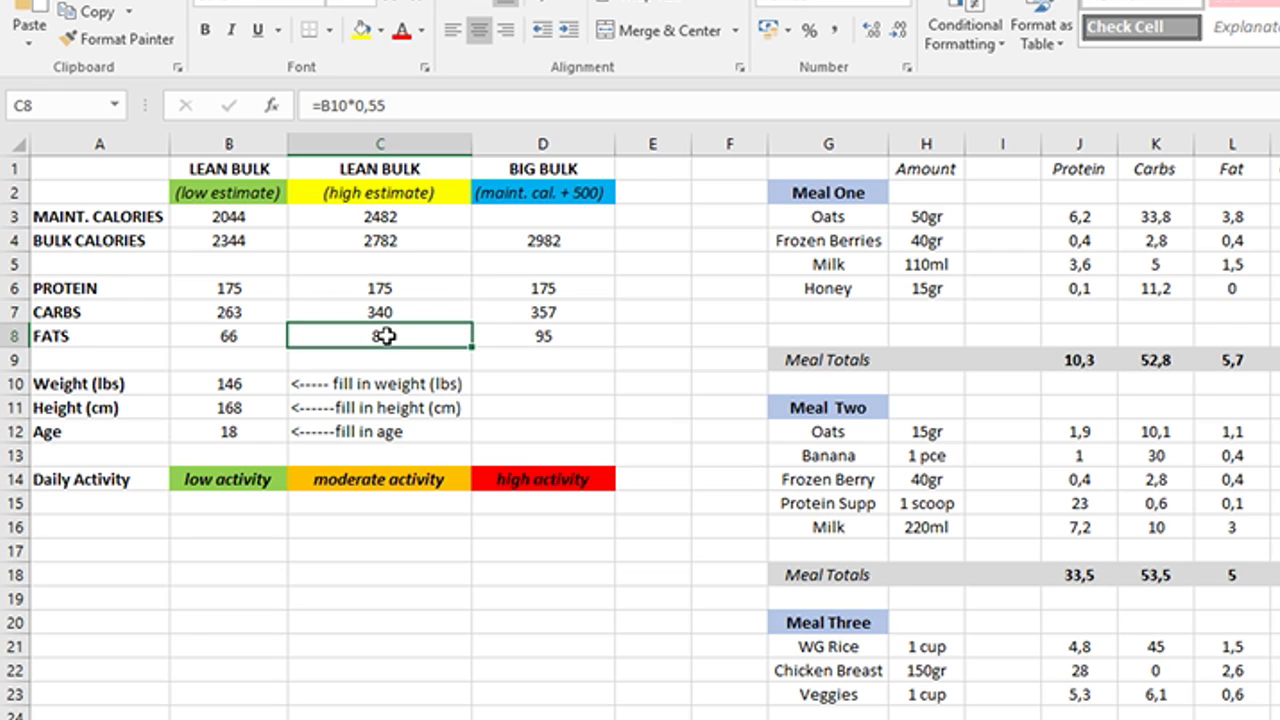
click(228, 335)
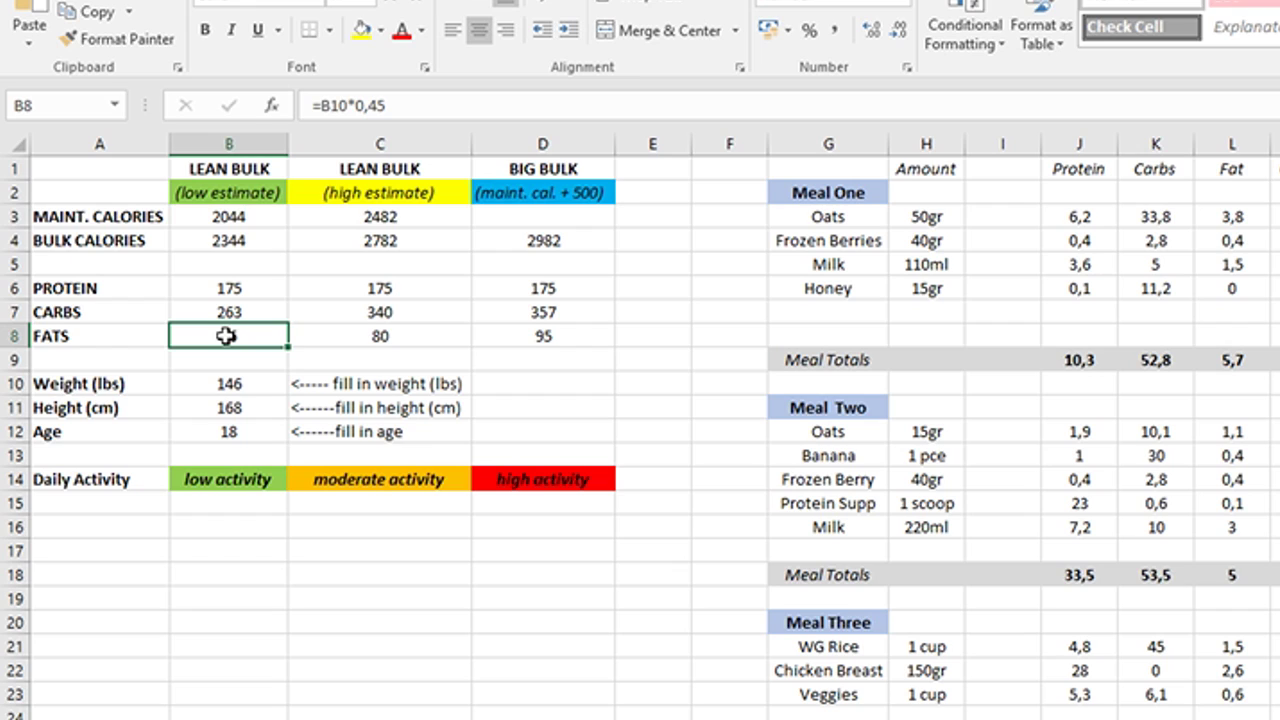
click(352, 337)
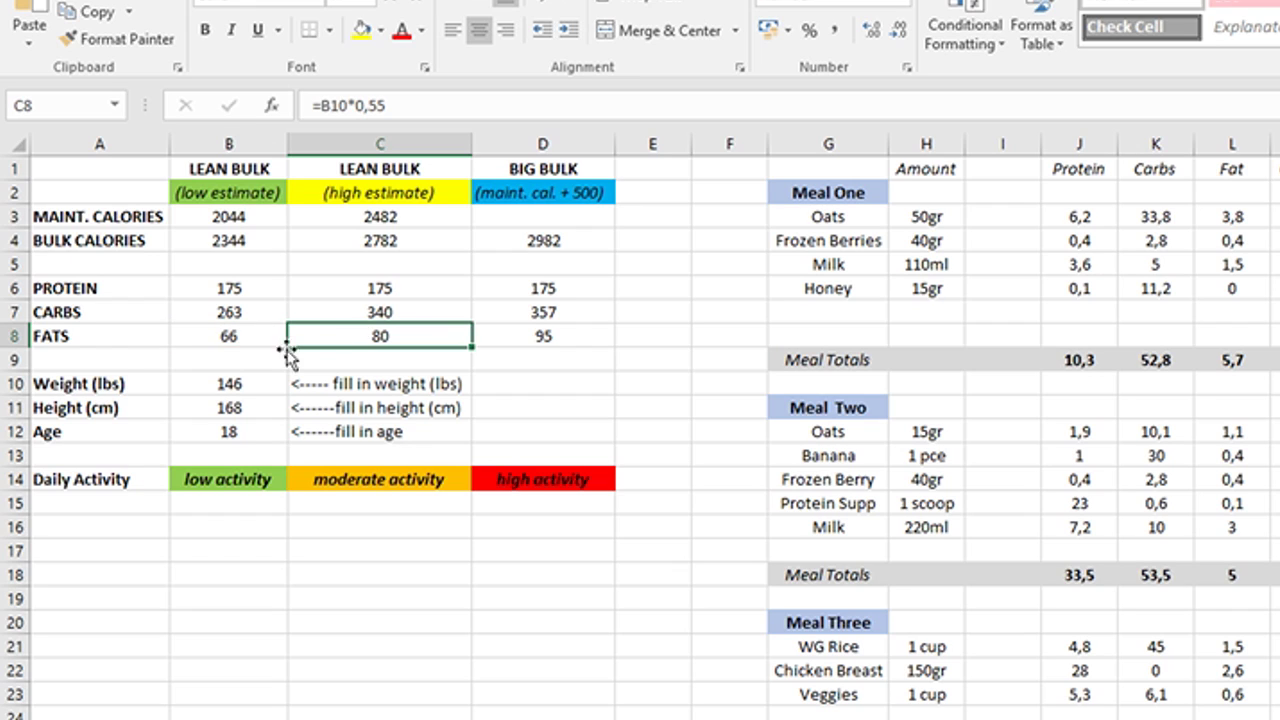
click(218, 335)
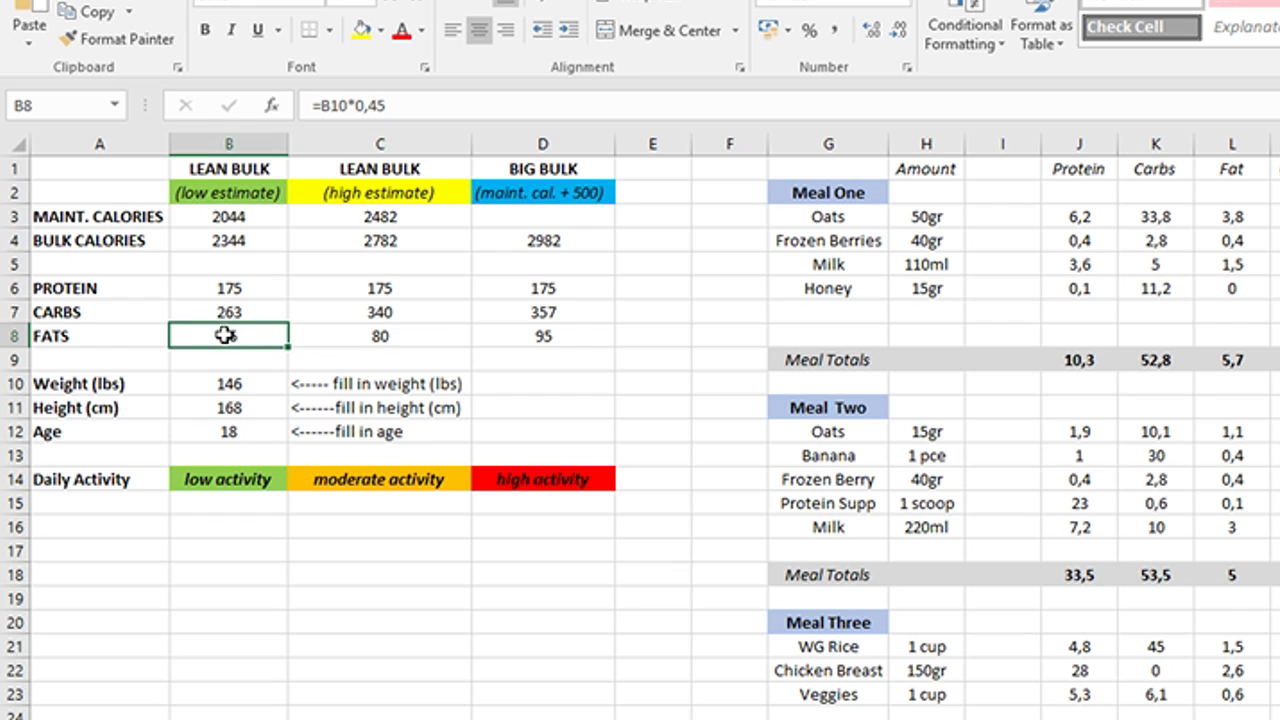
click(330, 335)
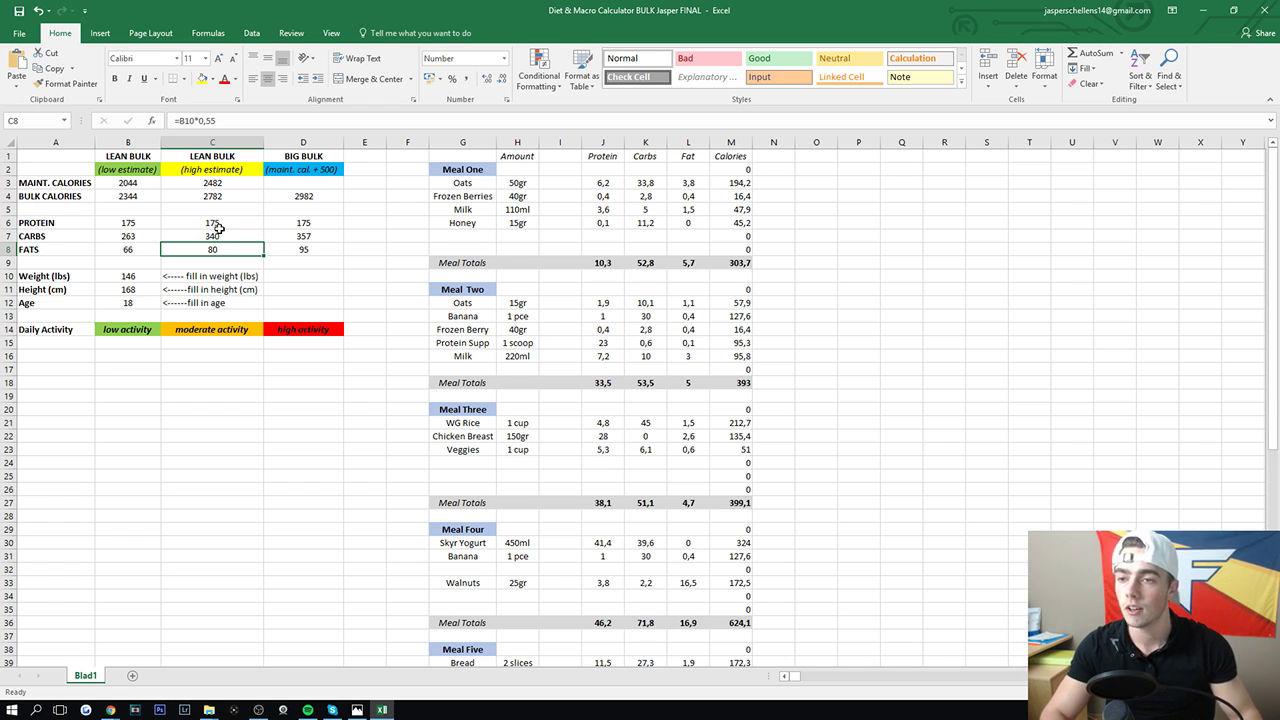
click(226, 225)
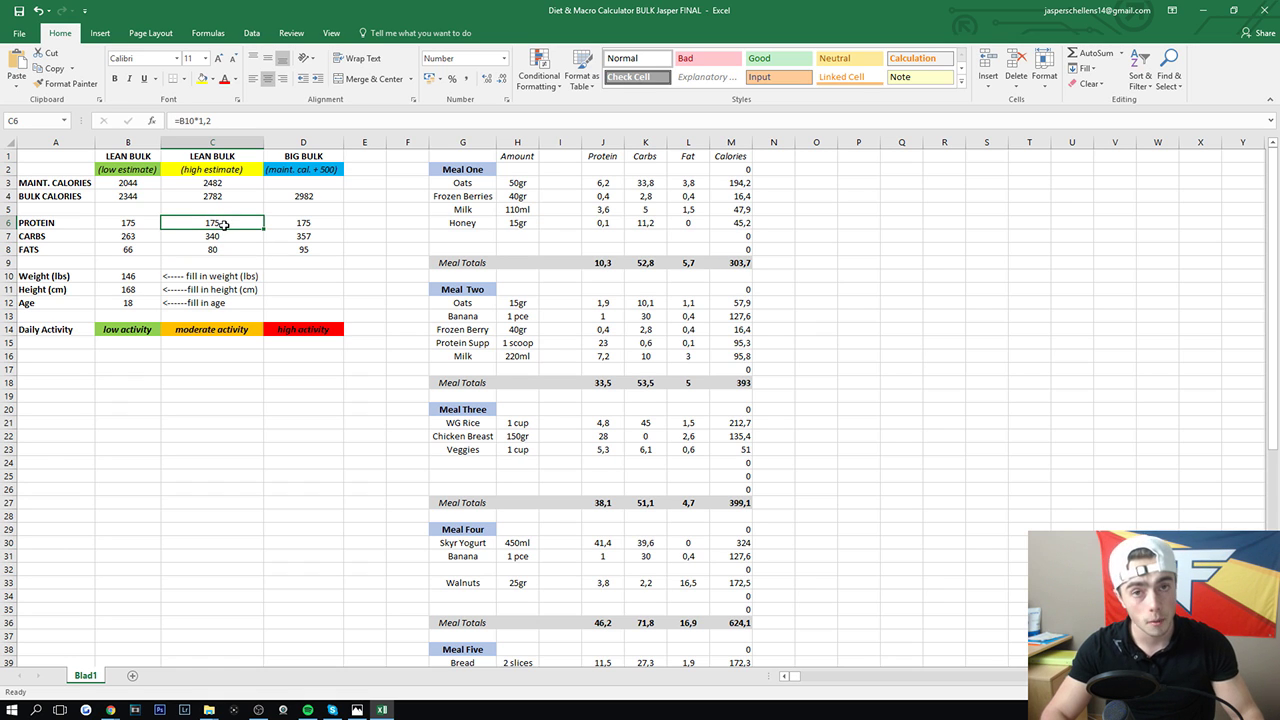
click(216, 250)
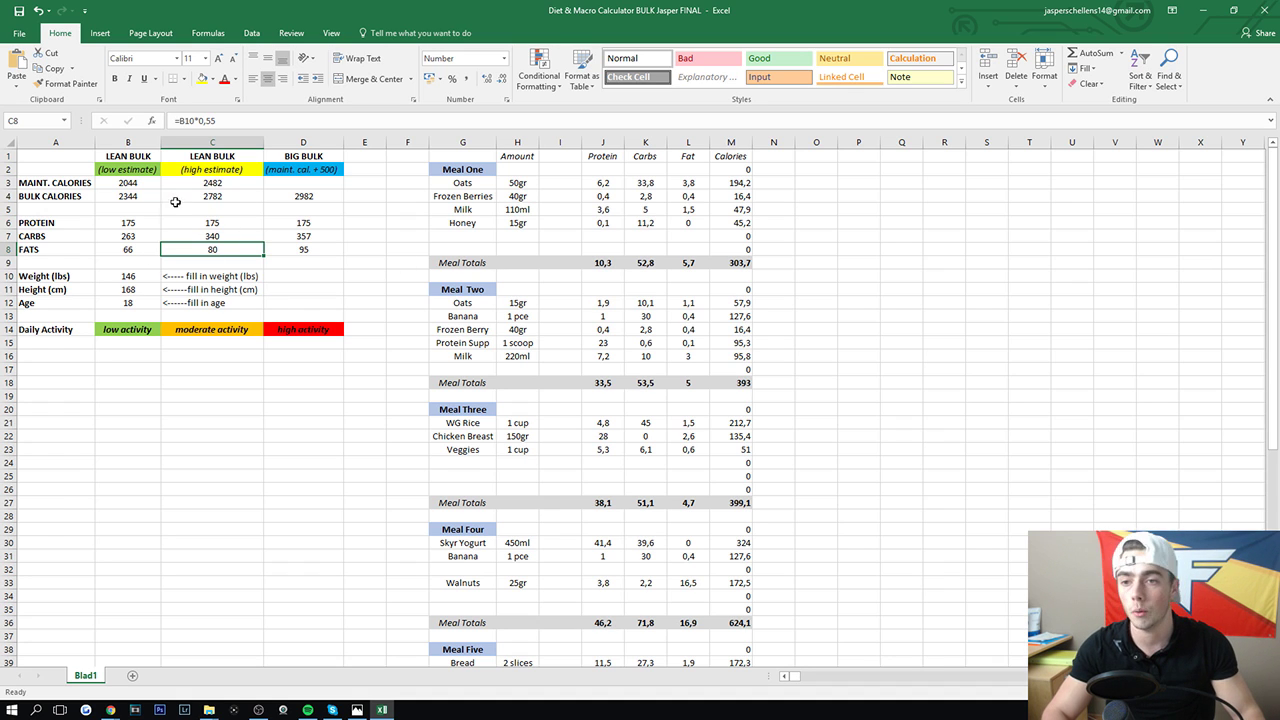
click(207, 196)
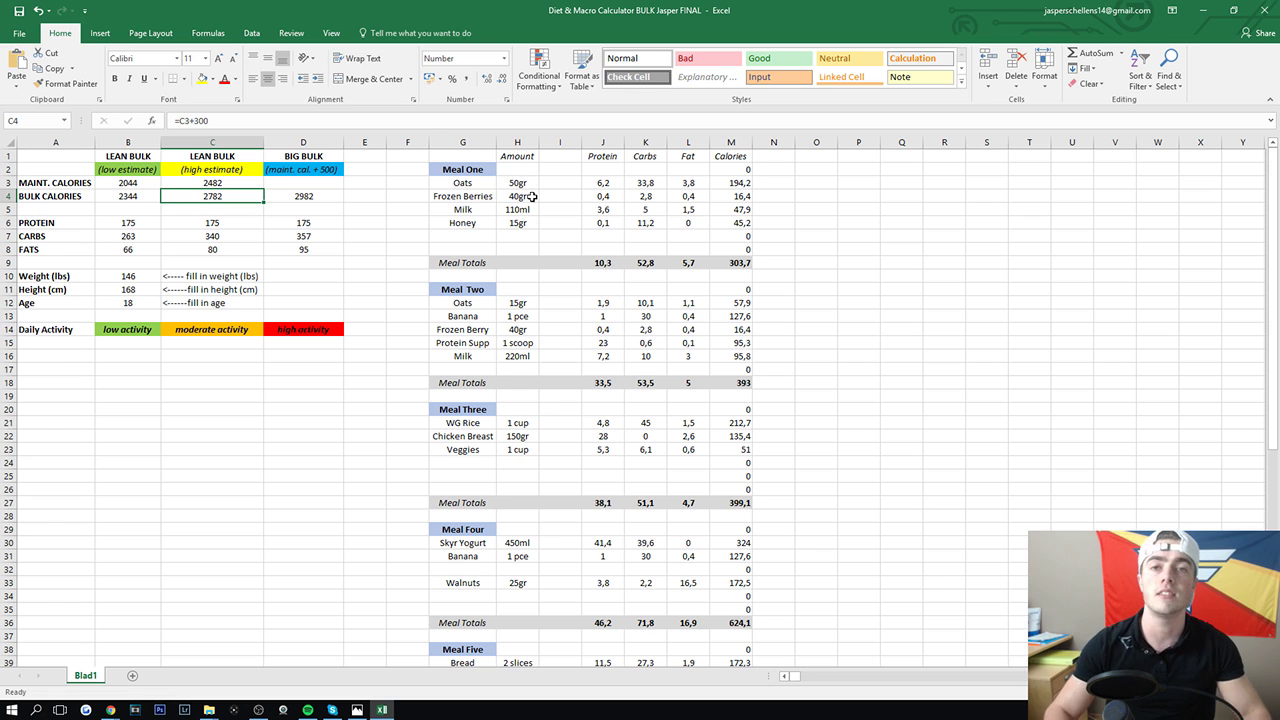
click(223, 235)
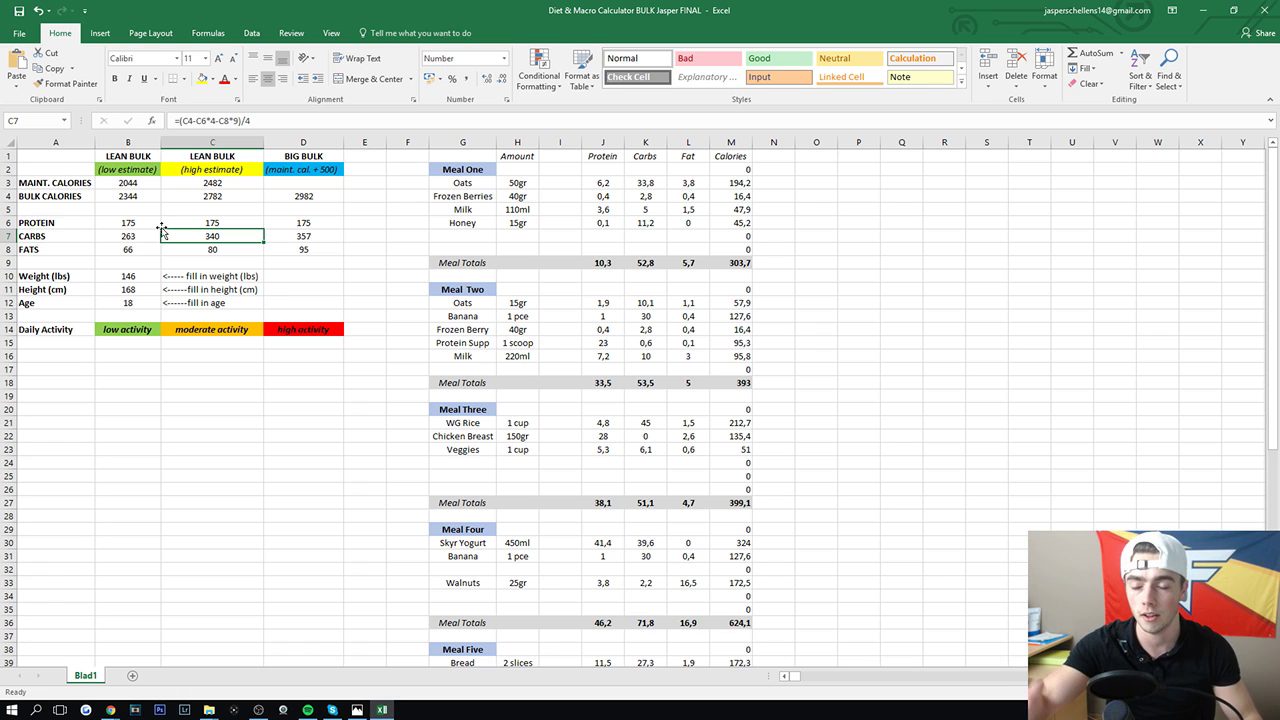
drag(202, 222, 214, 249)
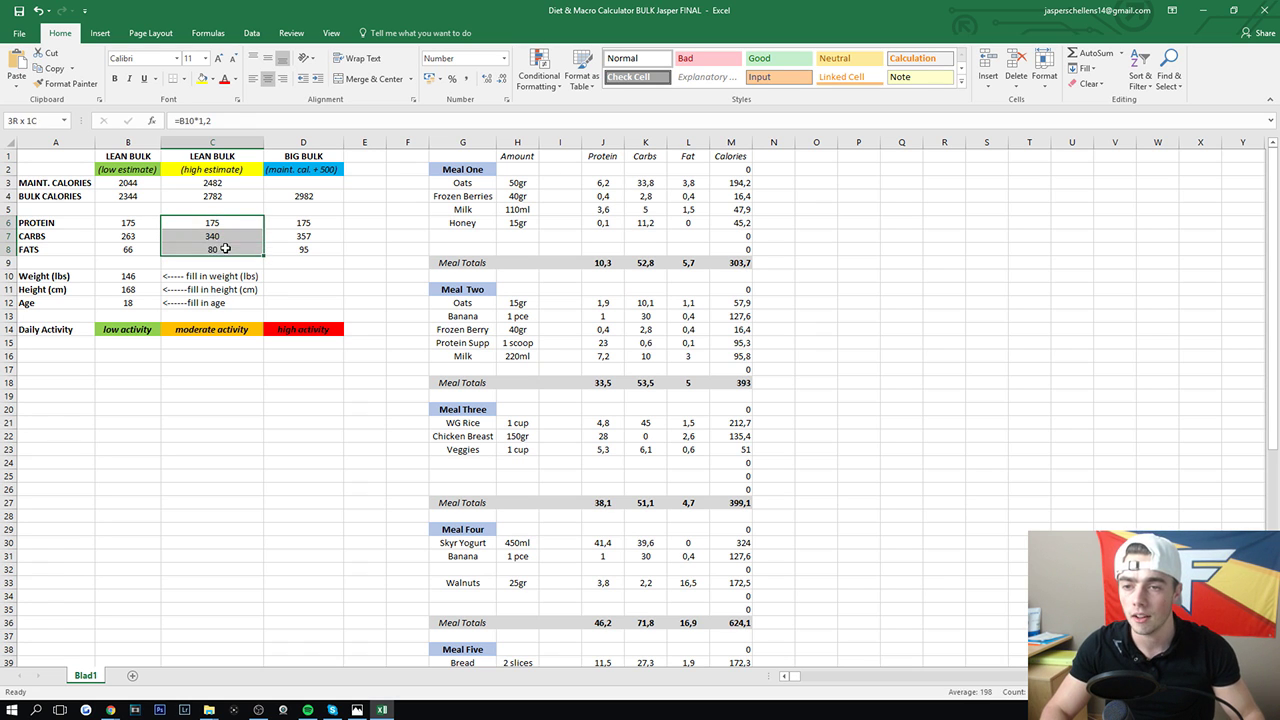
click(202, 222)
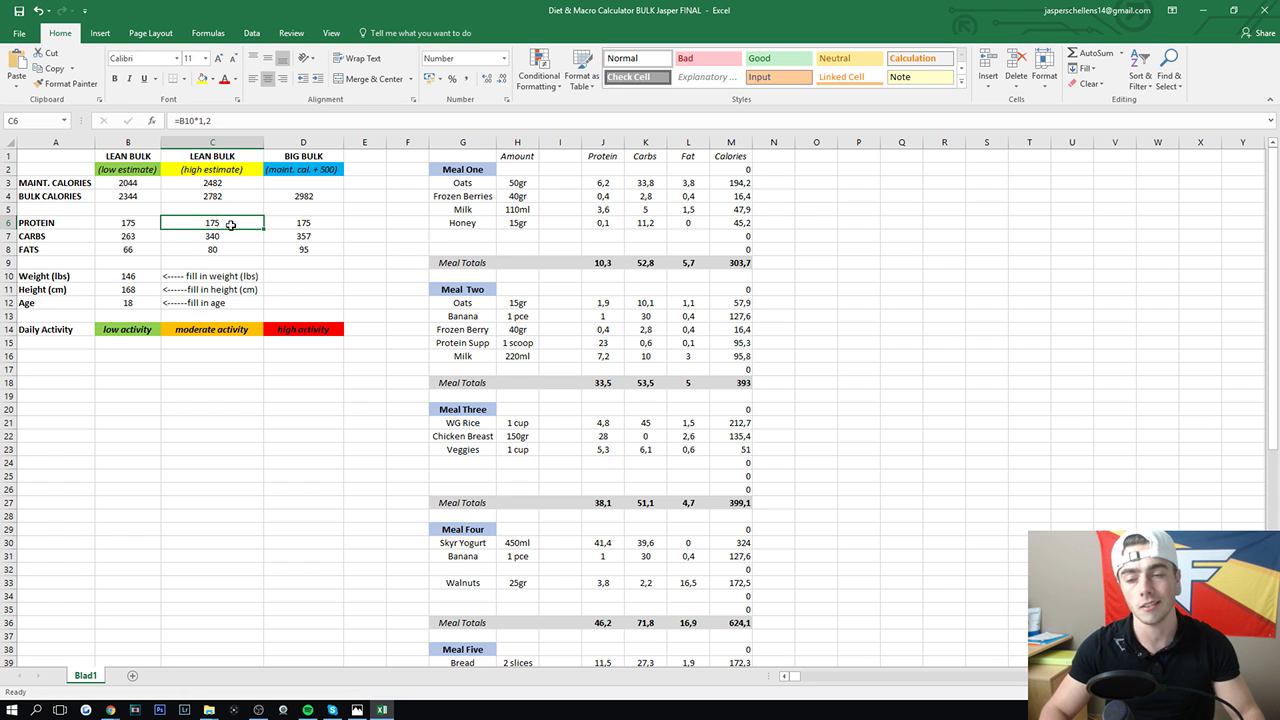
drag(209, 222, 225, 251)
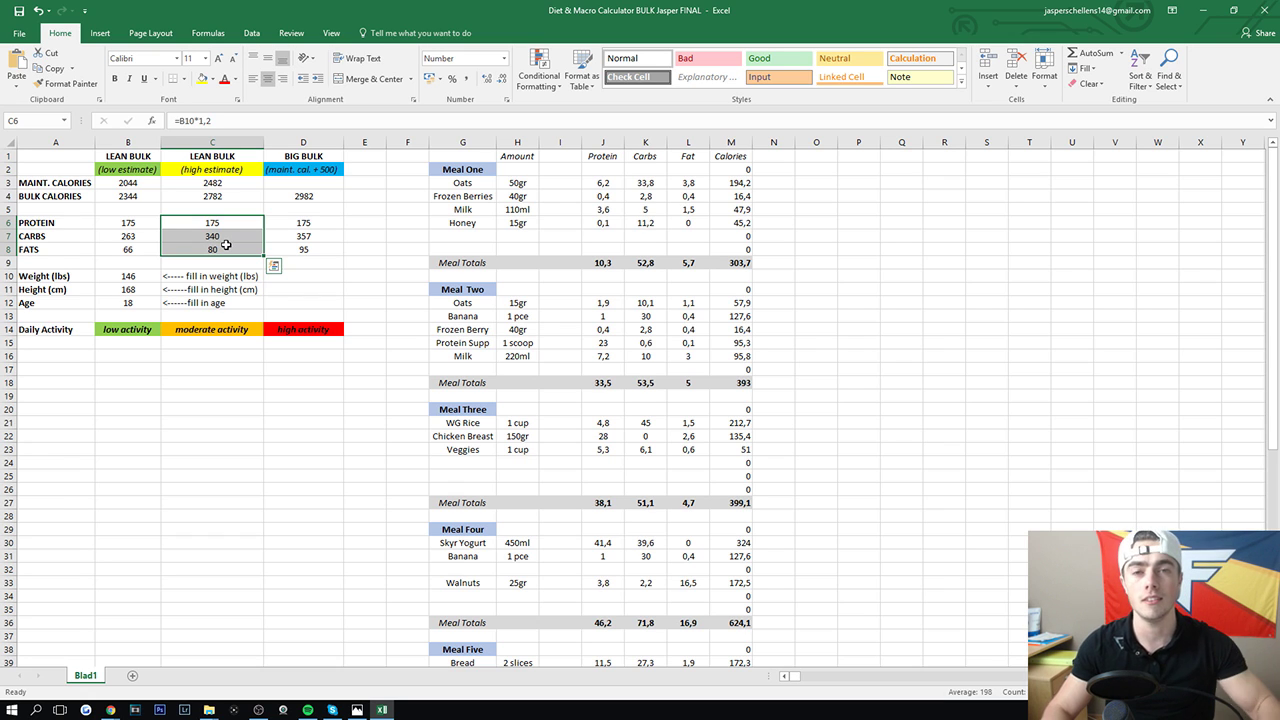
click(225, 246)
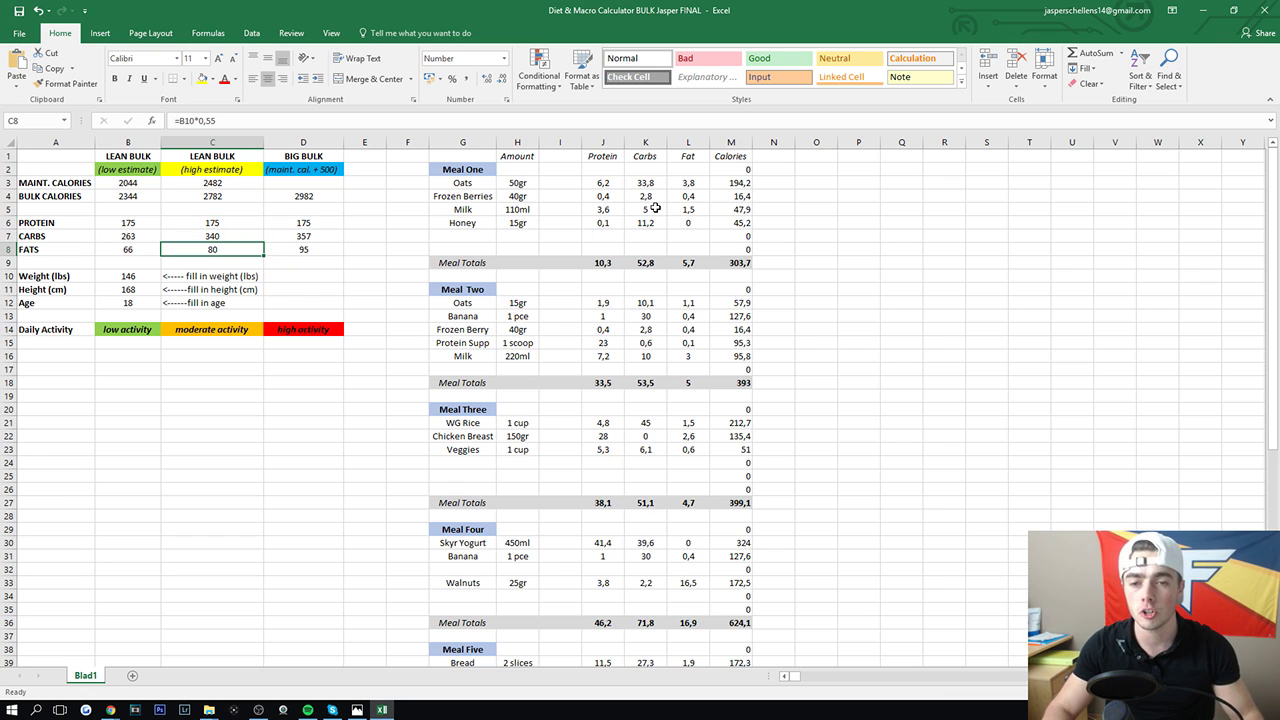
scroll(655, 207, down, 9)
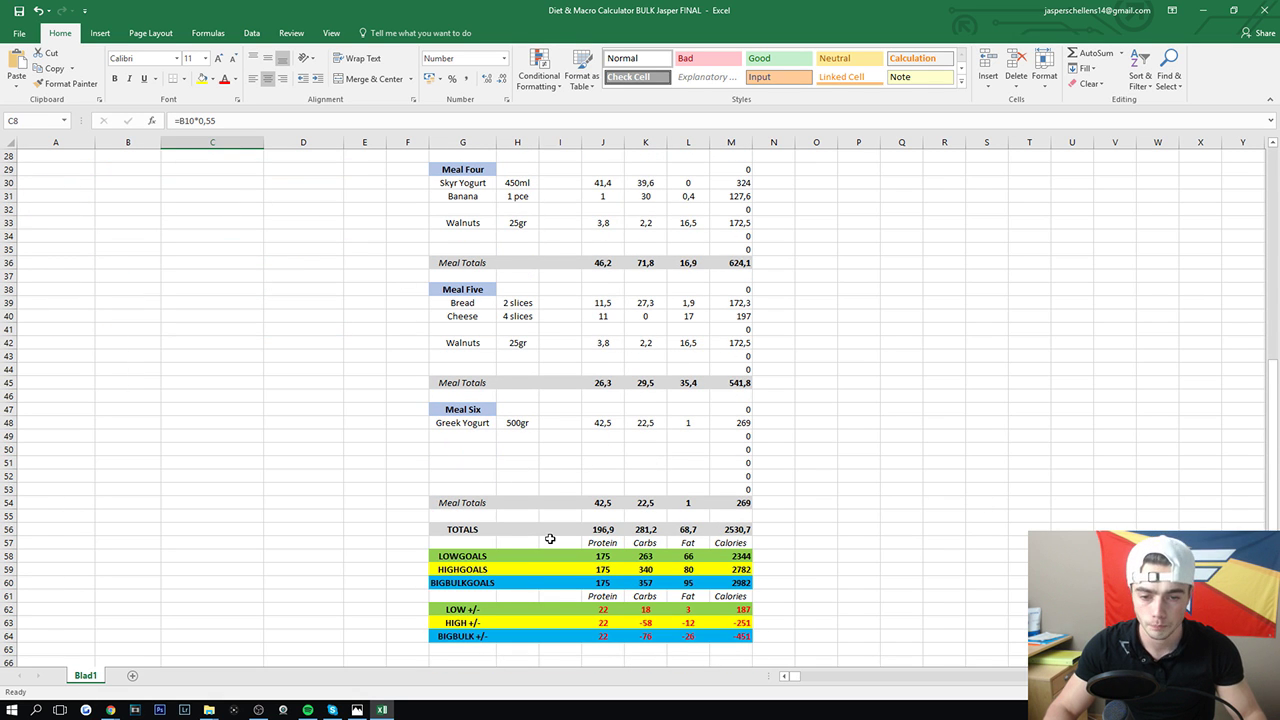
scroll(550, 539, down, 2)
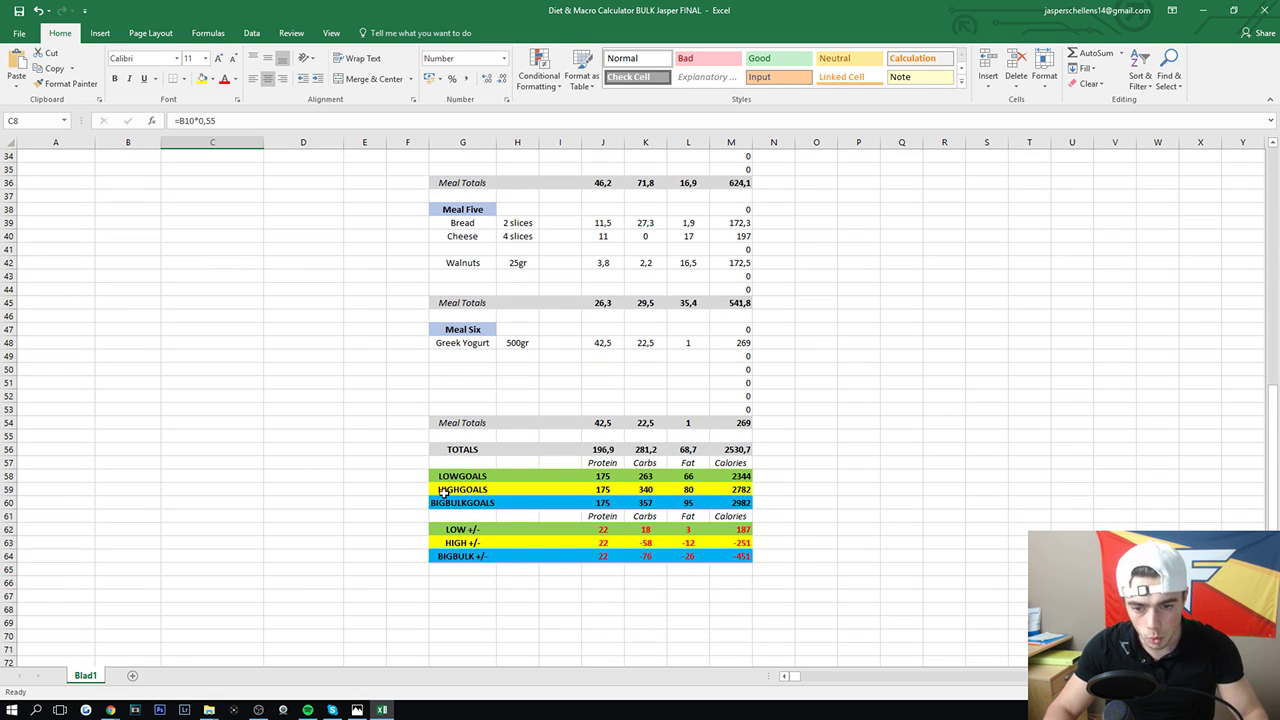
drag(441, 477, 735, 505)
drag(482, 481, 740, 504)
click(735, 500)
click(607, 490)
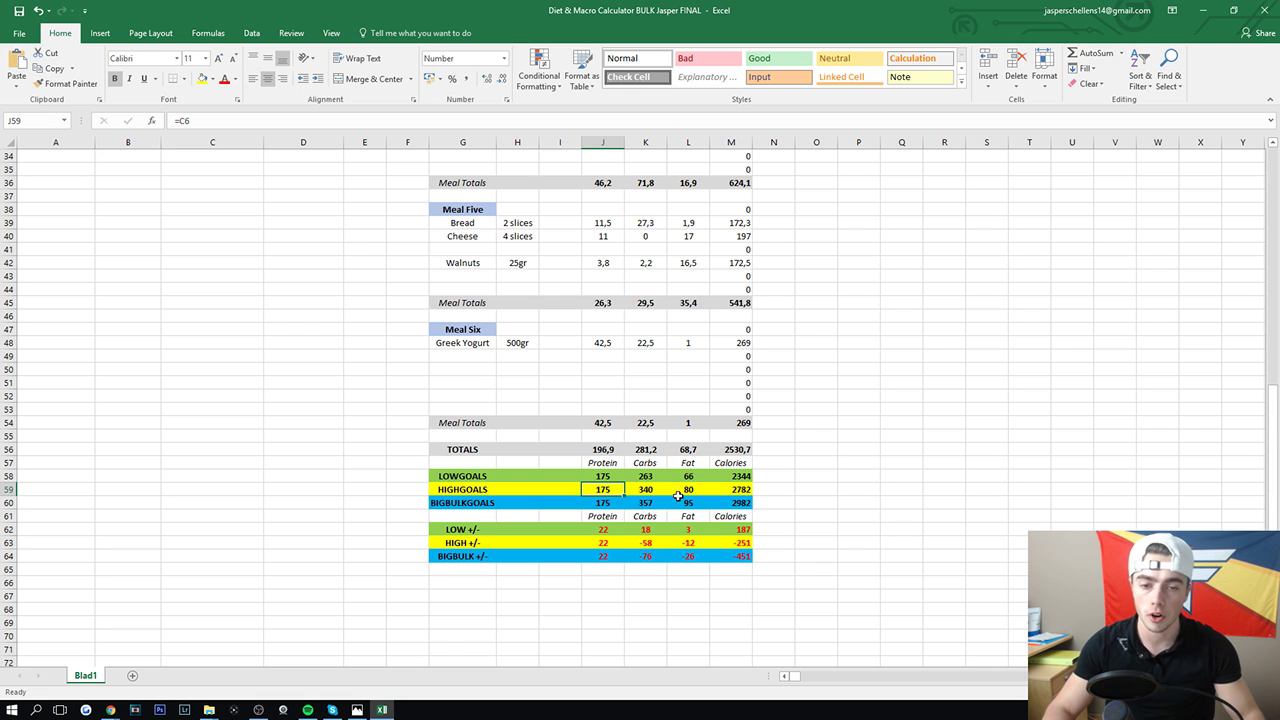
drag(610, 490, 650, 492)
scroll(224, 441, up, 11)
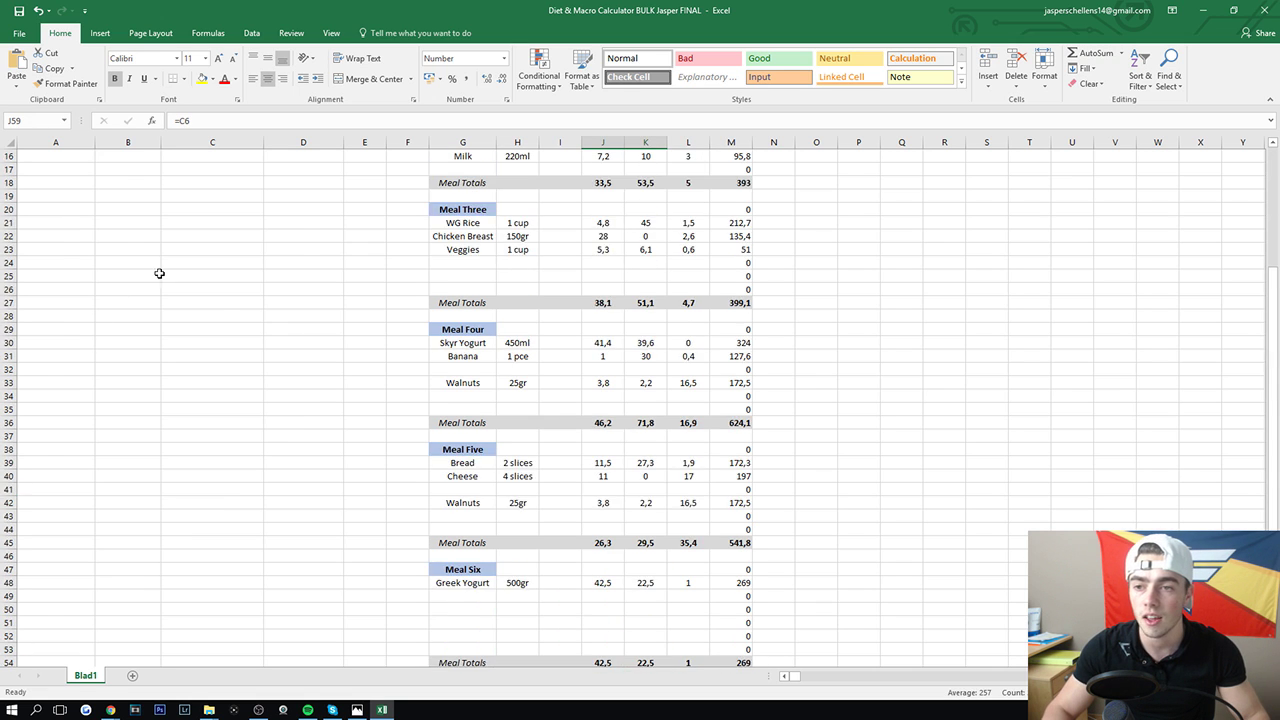
scroll(623, 610, down, 6)
scroll(126, 203, up, 6)
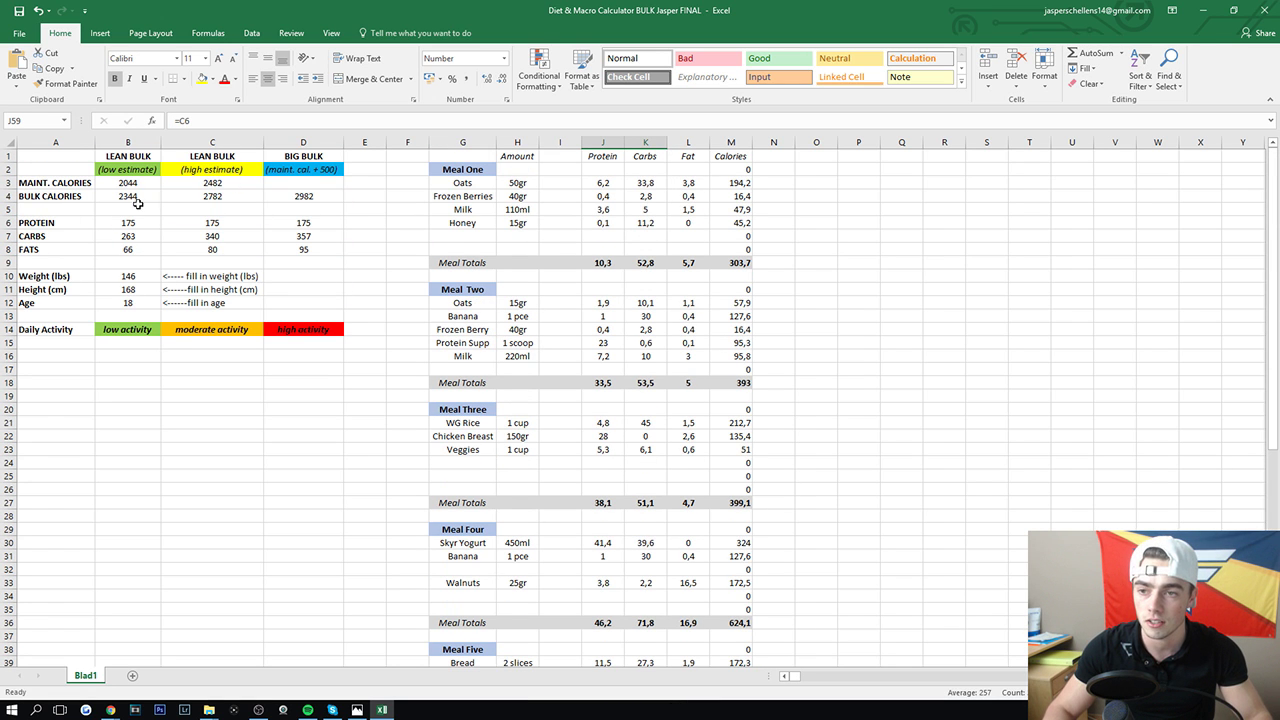
scroll(414, 294, down, 12)
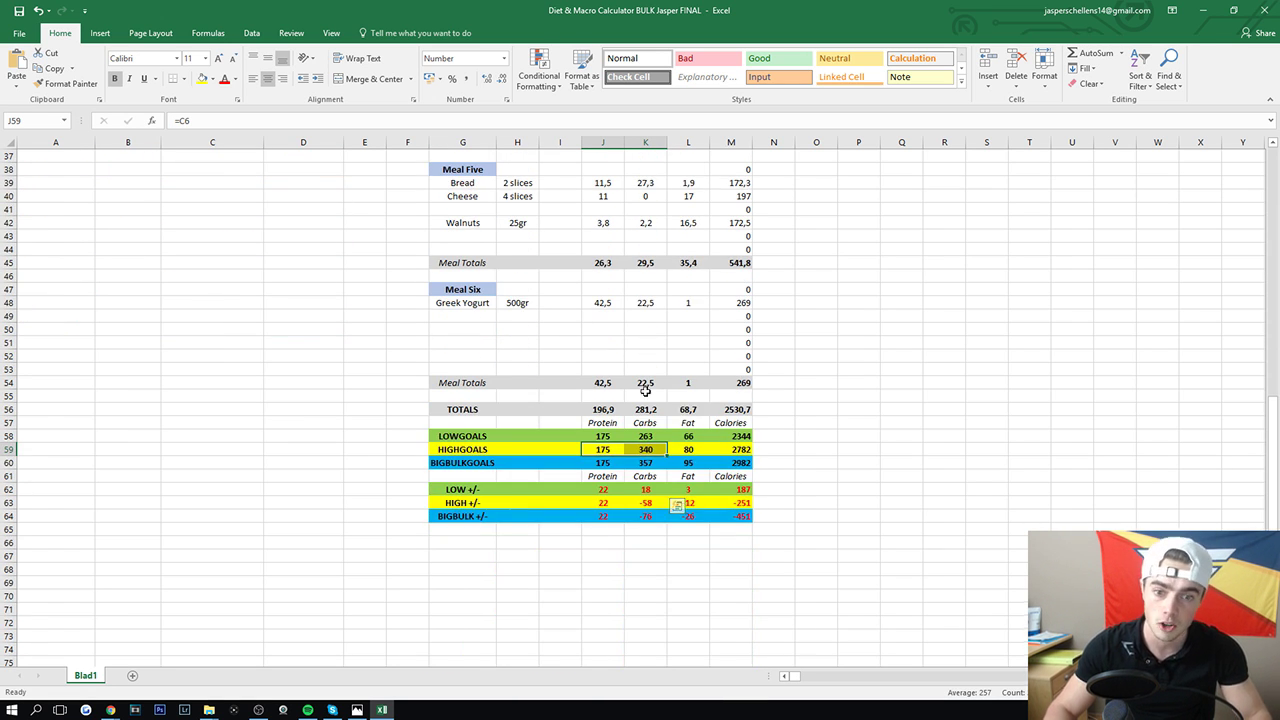
click(586, 452)
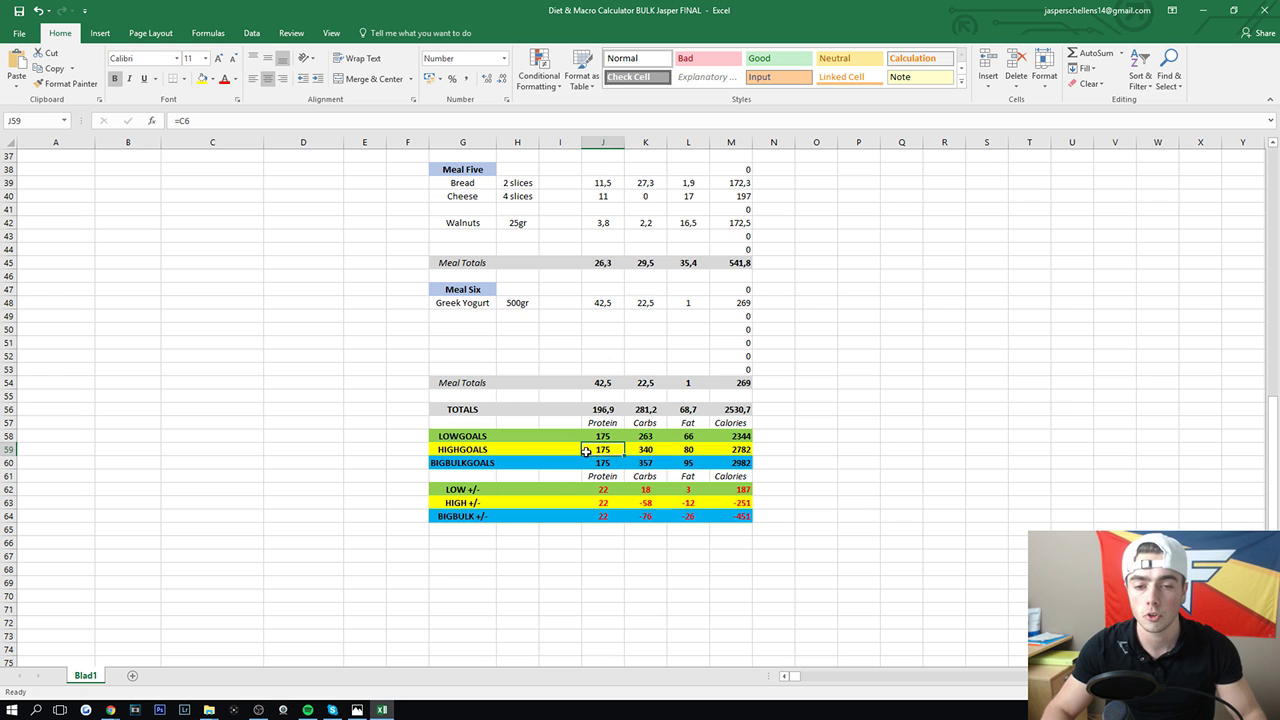
drag(462, 449, 745, 455)
click(491, 449)
scroll(228, 252, up, 12)
click(212, 170)
click(210, 210)
scroll(585, 449, down, 9)
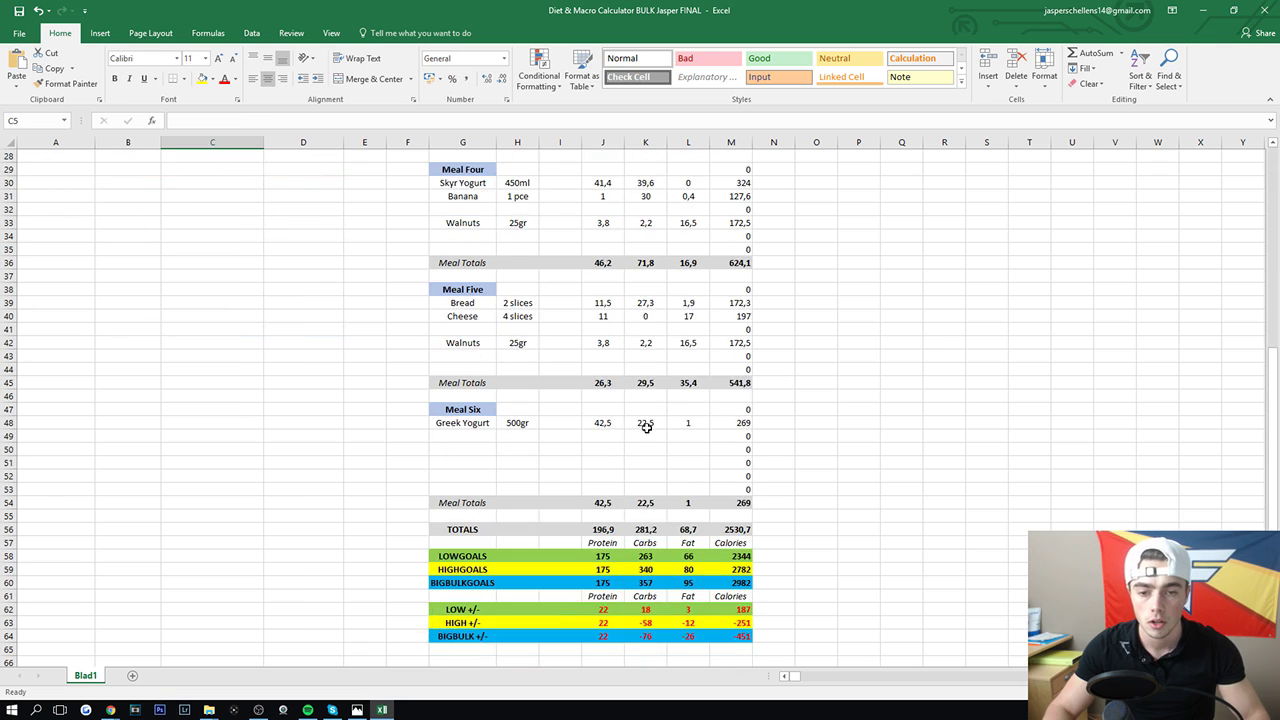
scroll(585, 449, down, 2)
click(602, 484)
click(656, 490)
click(690, 489)
scroll(538, 317, up, 11)
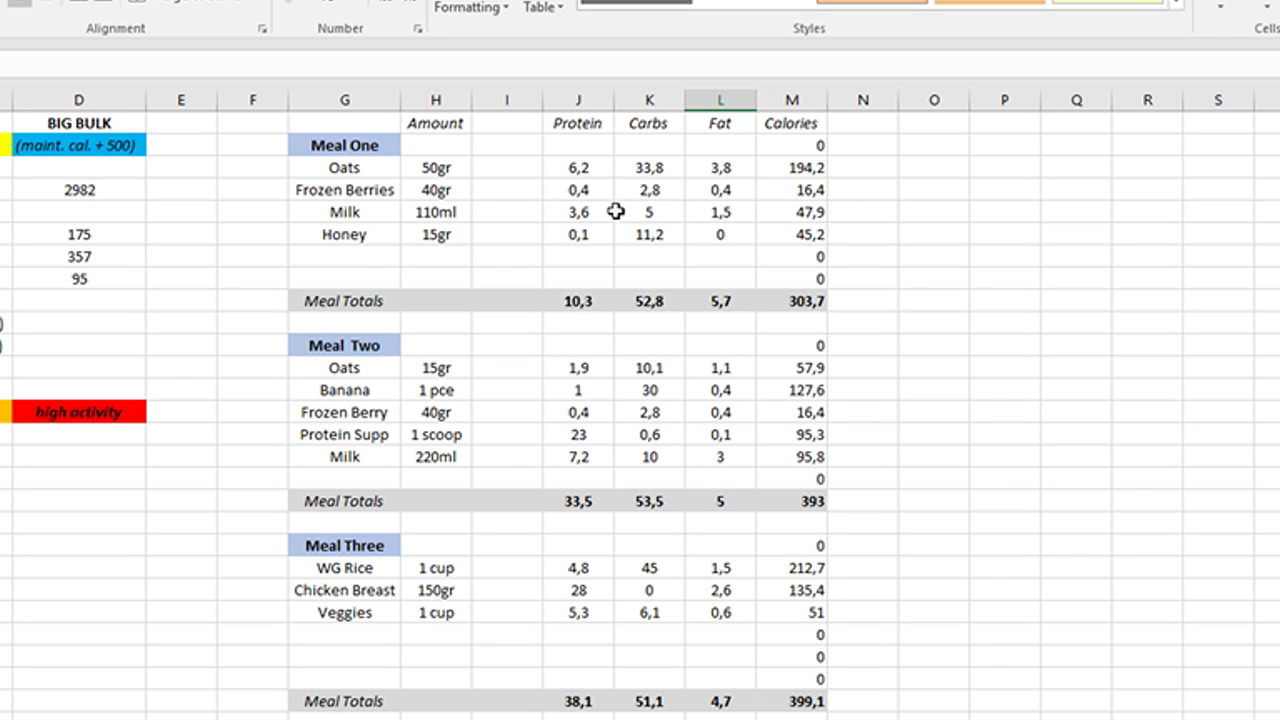
click(566, 169)
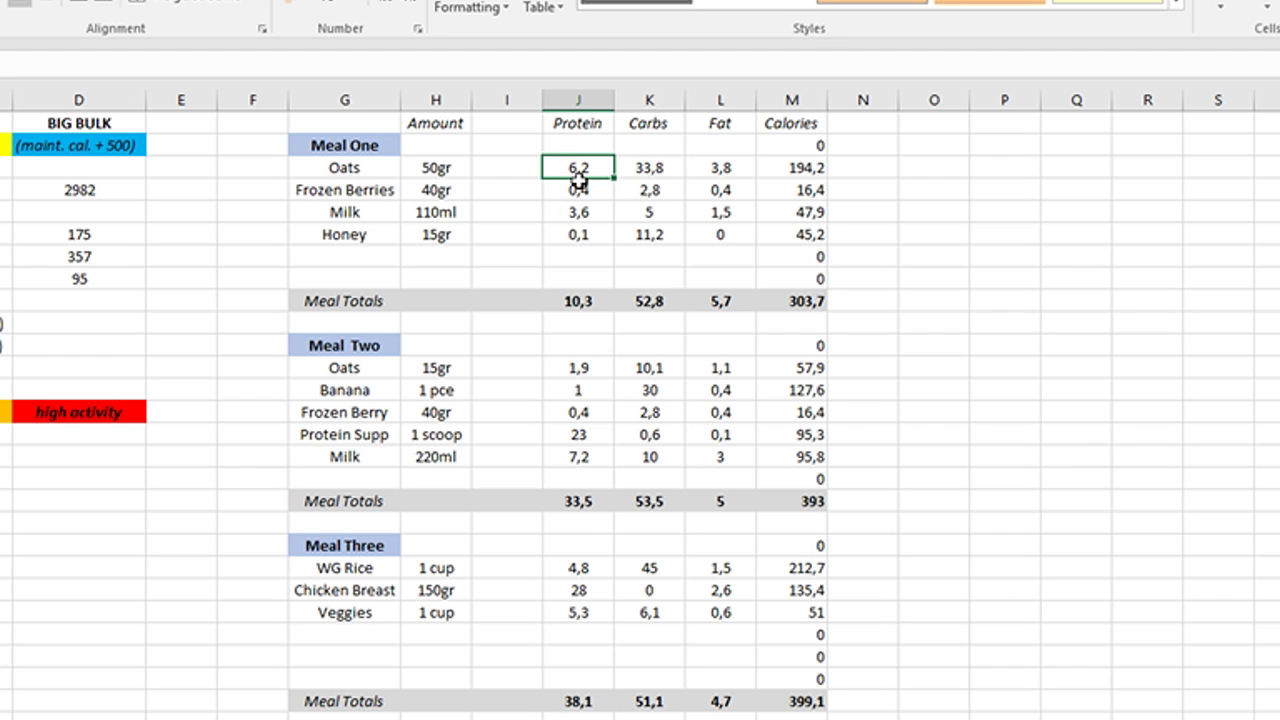
text(5)
click(654, 171)
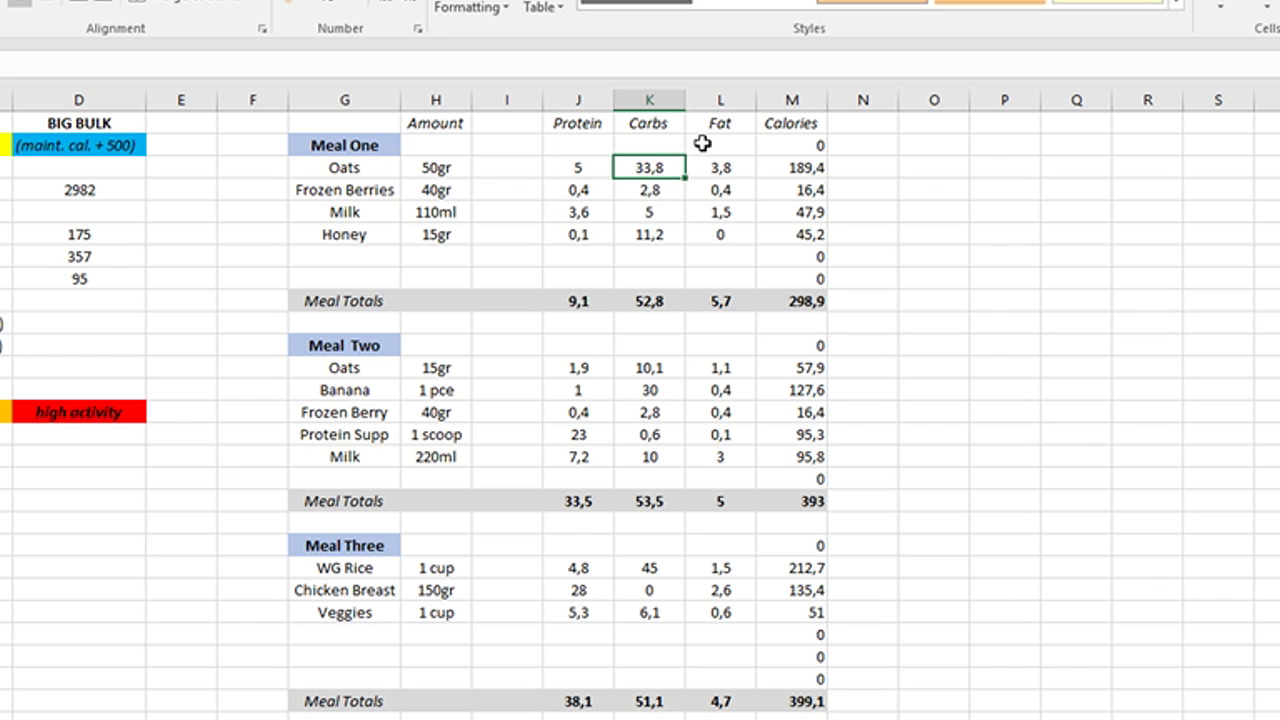
text(35)
click(734, 169)
text(4)
click(693, 191)
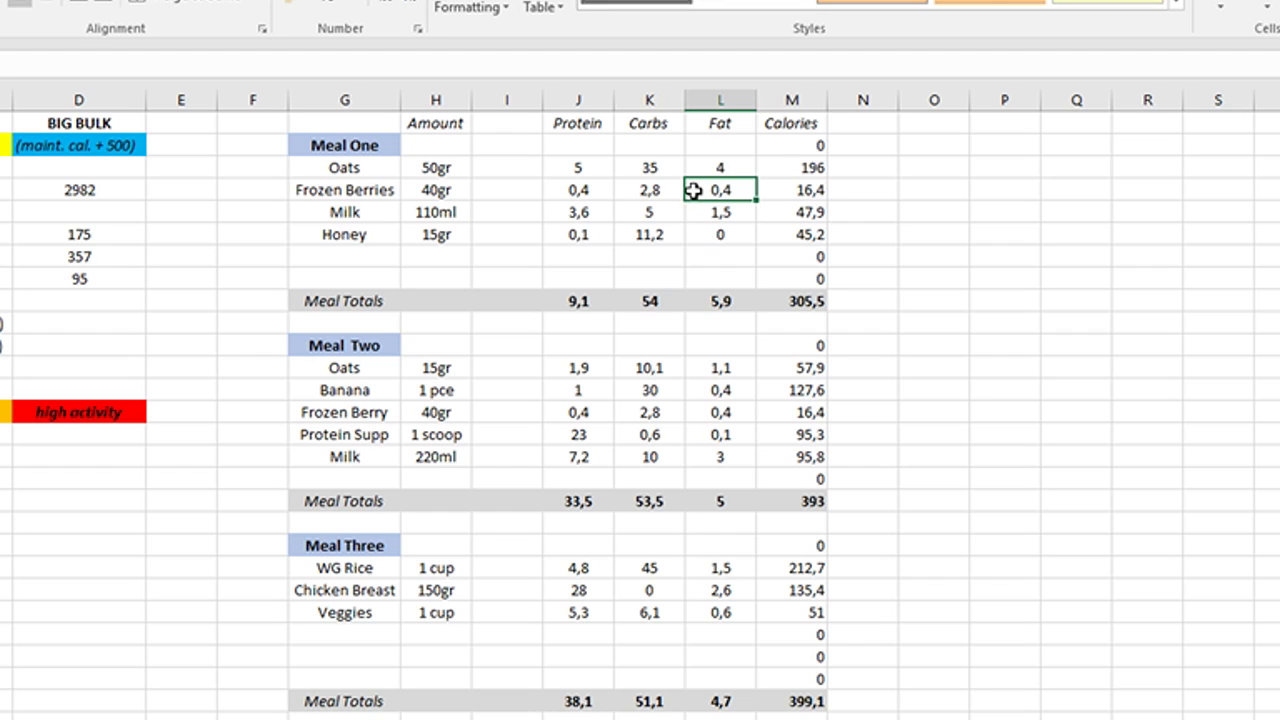
click(578, 165)
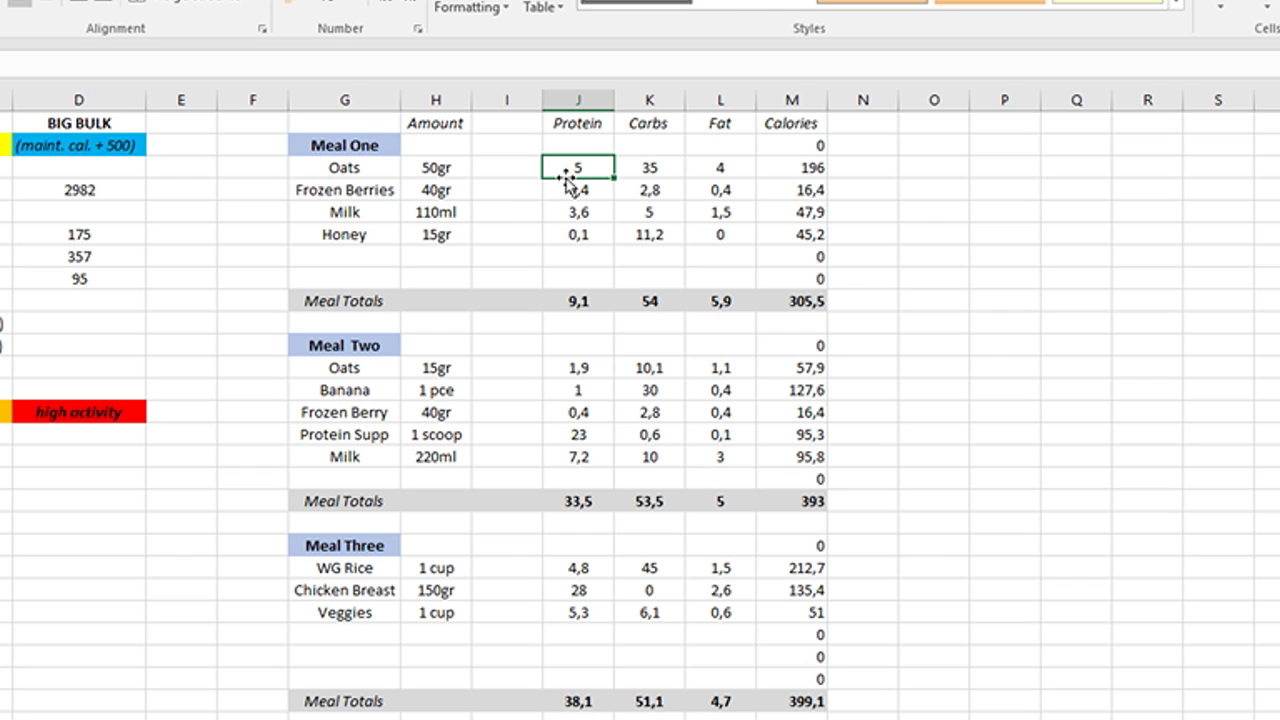
click(665, 168)
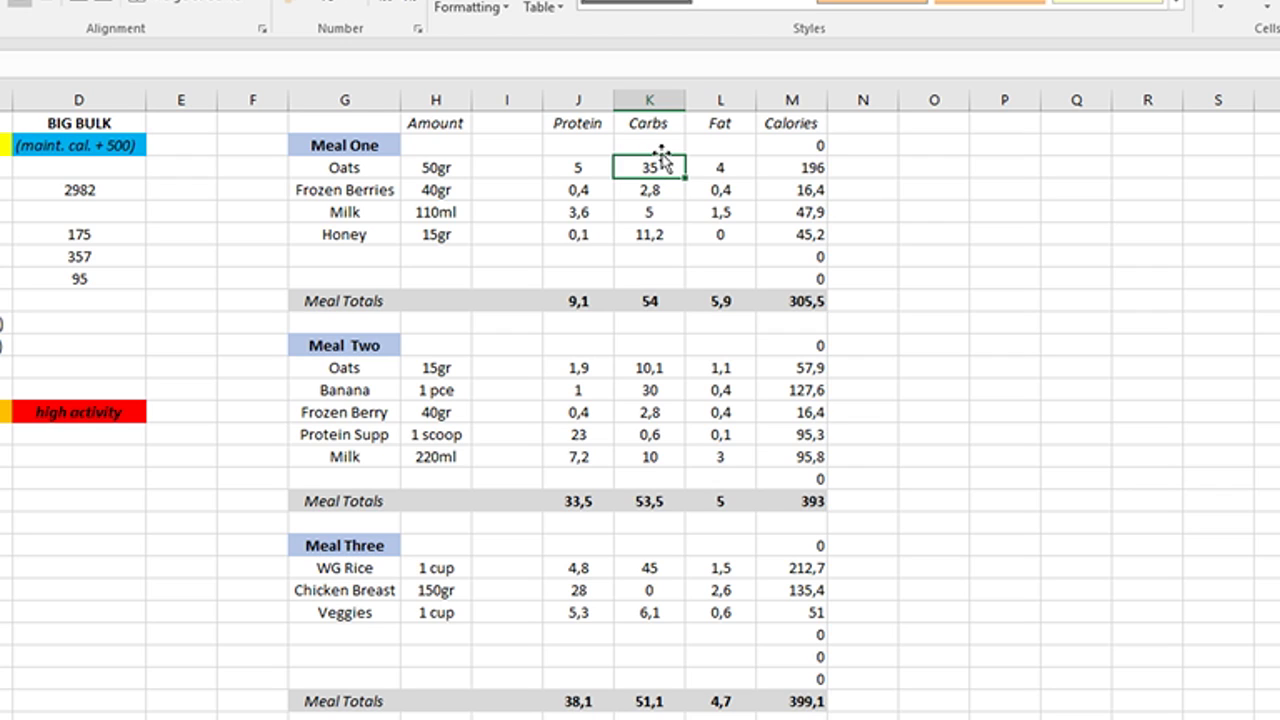
click(737, 175)
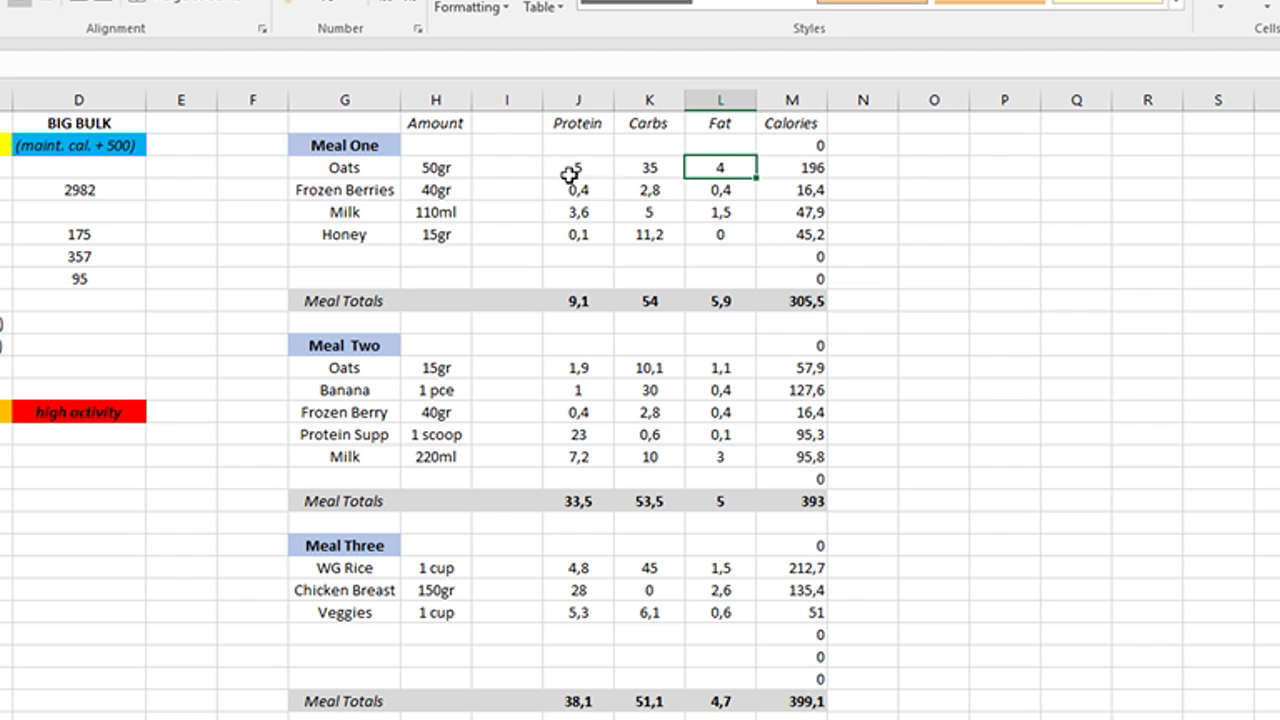
click(814, 168)
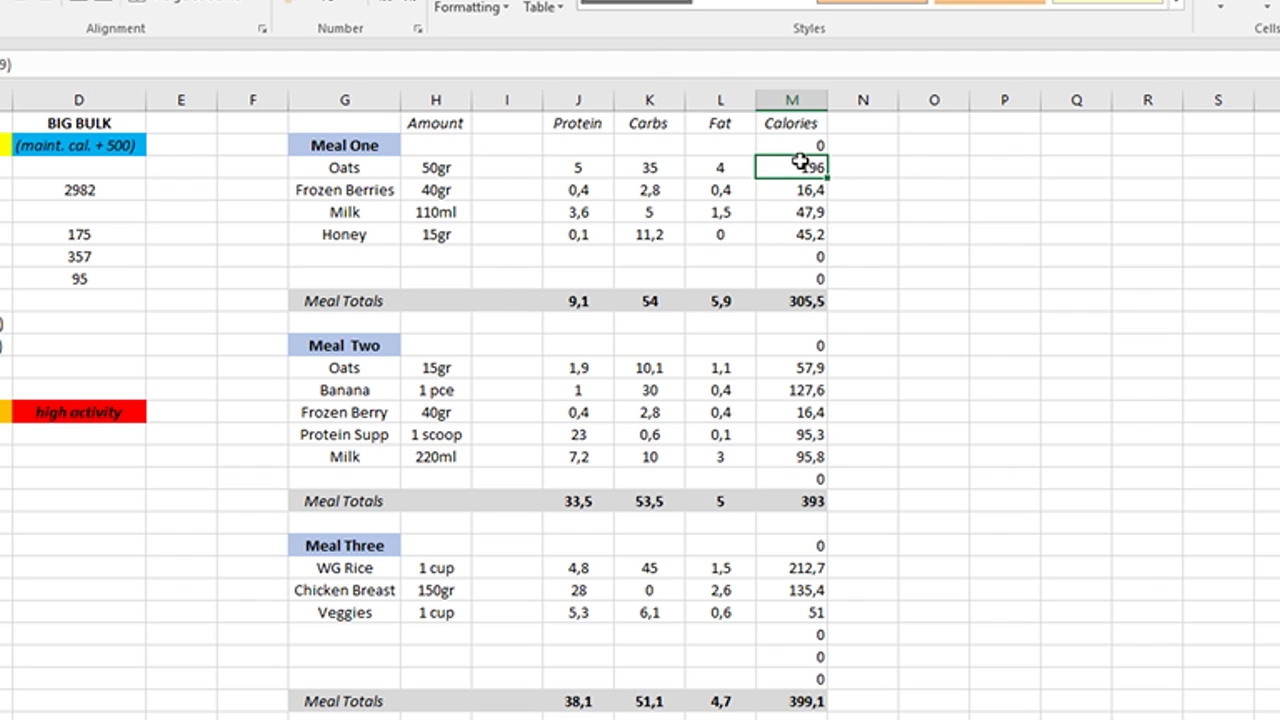
drag(333, 170, 814, 170)
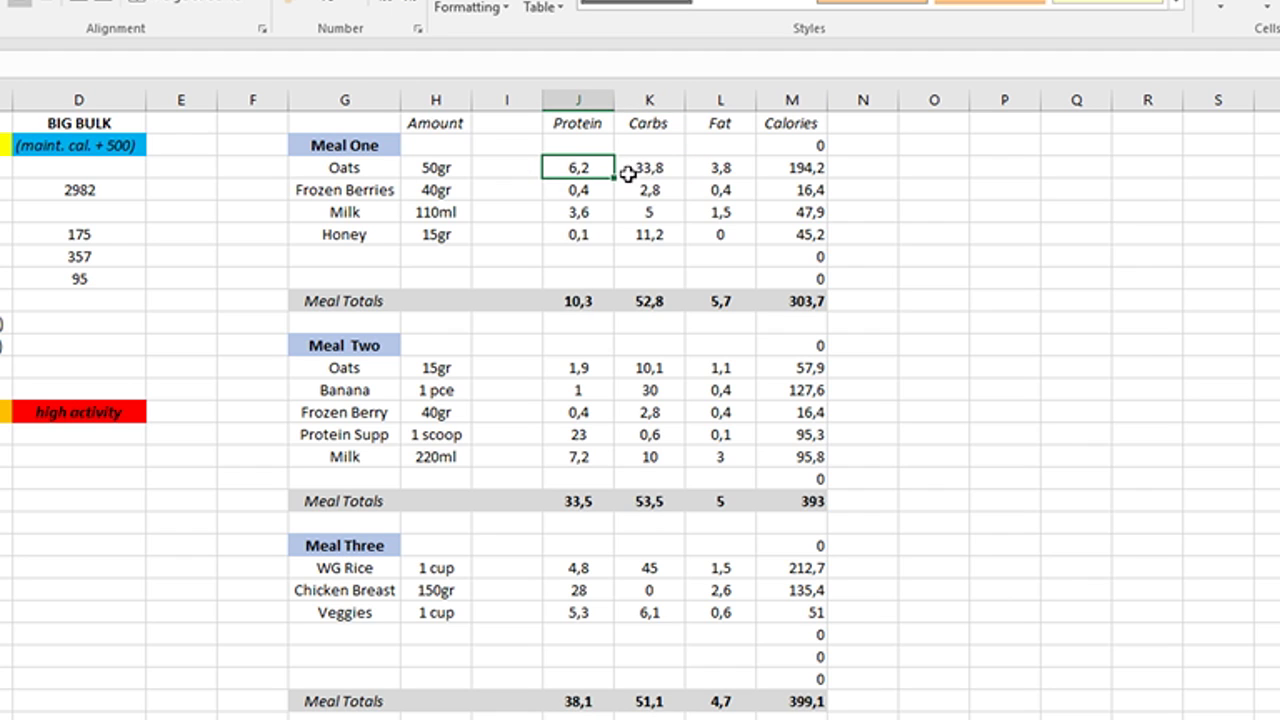
drag(580, 166, 814, 163)
click(814, 166)
drag(314, 166, 766, 257)
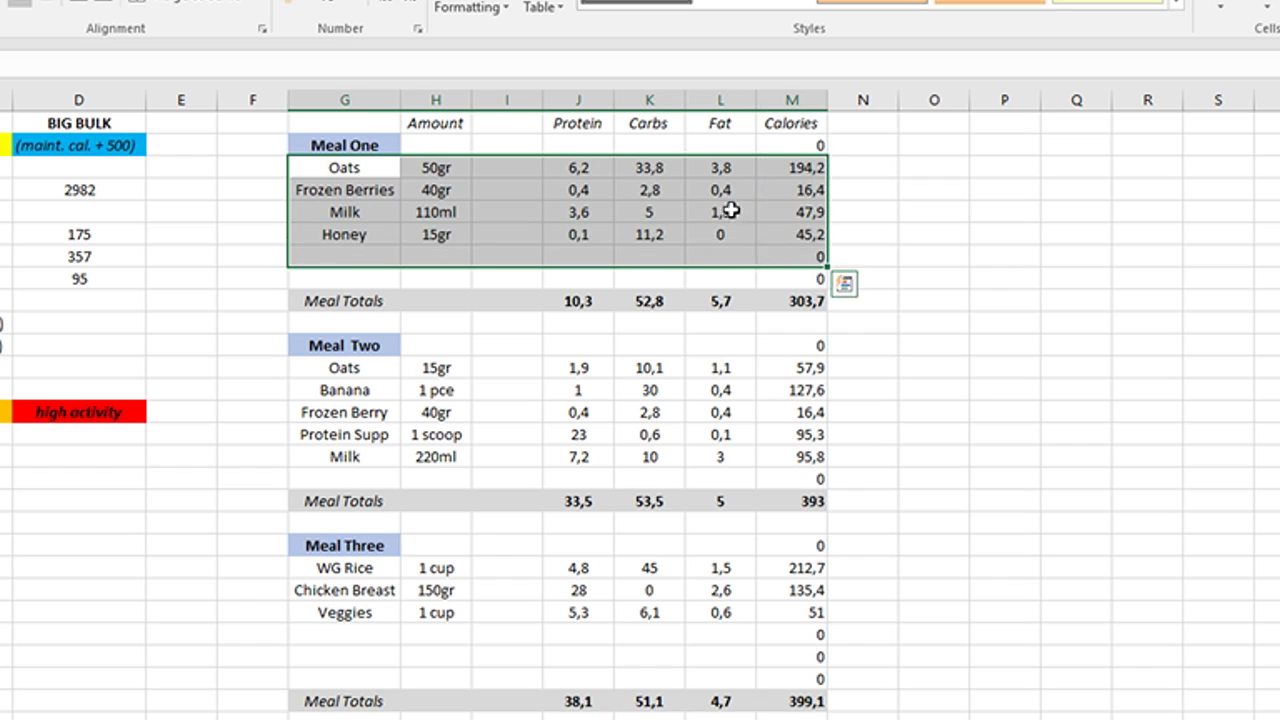
click(720, 211)
click(797, 305)
drag(585, 302, 826, 306)
click(850, 300)
click(810, 302)
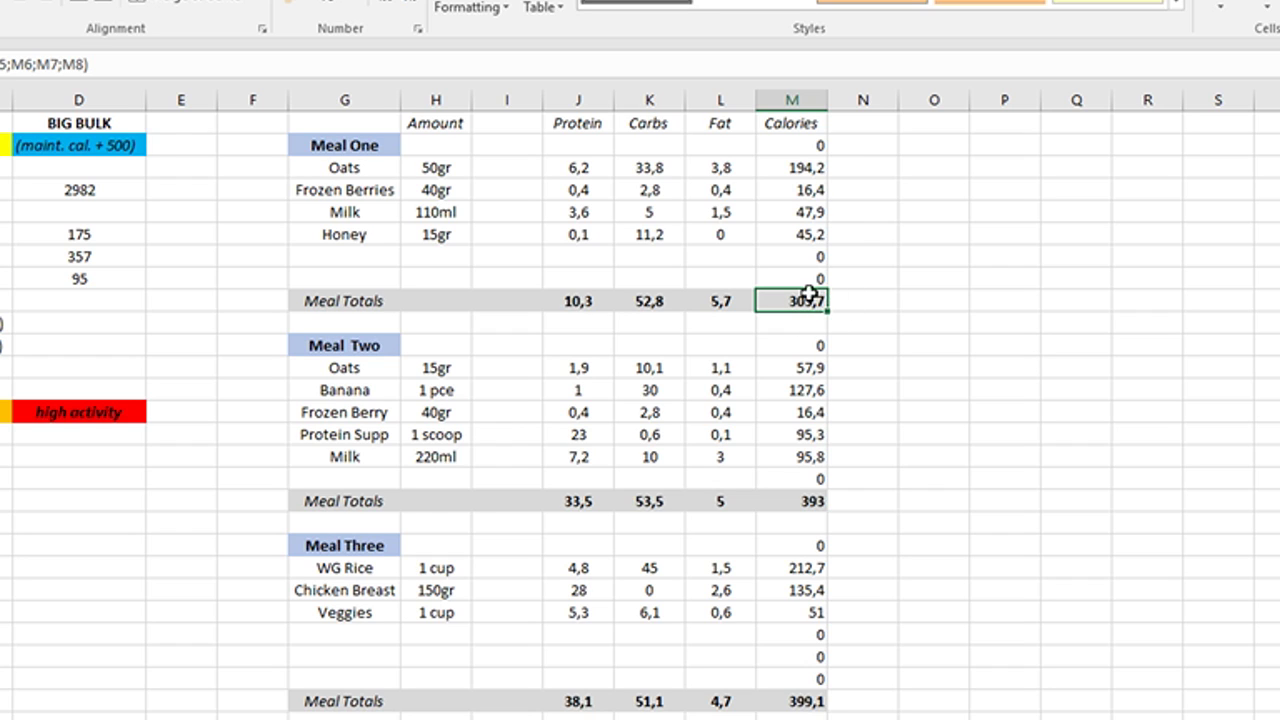
Inspect Meal One's protein, carbs and fat SUM formulas, then scroll down the meal tables.
click(566, 300)
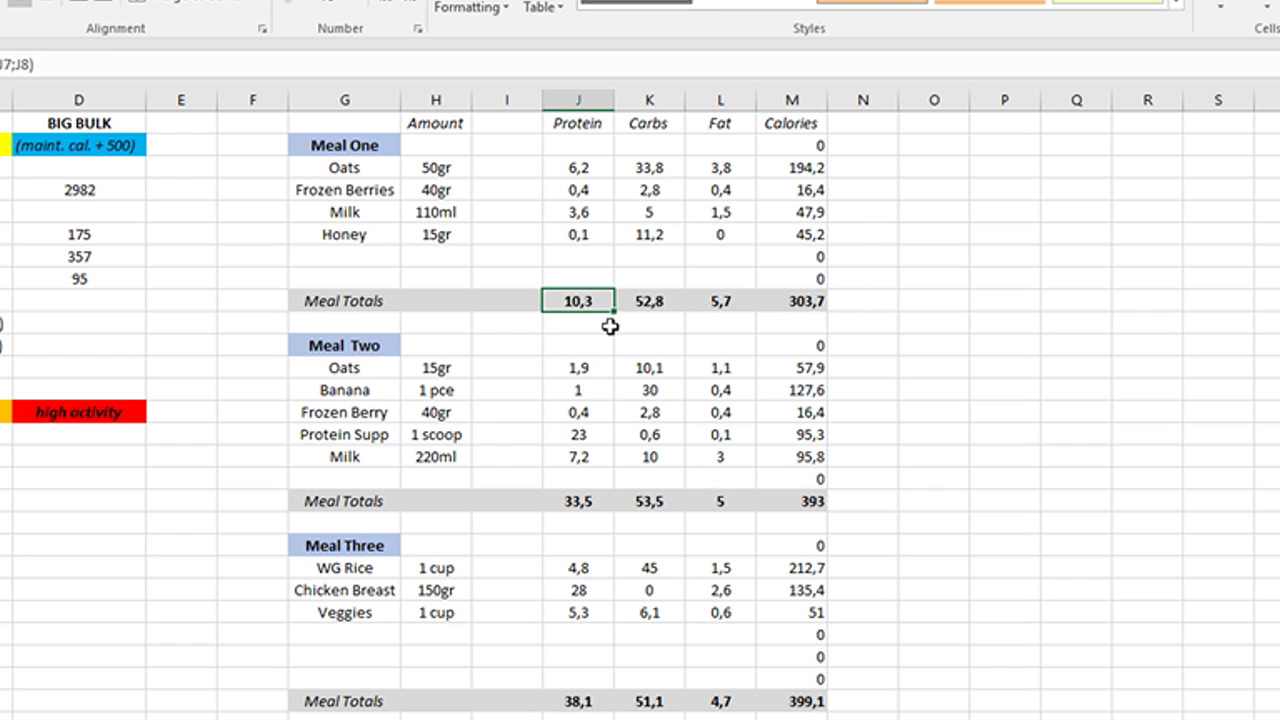
click(650, 305)
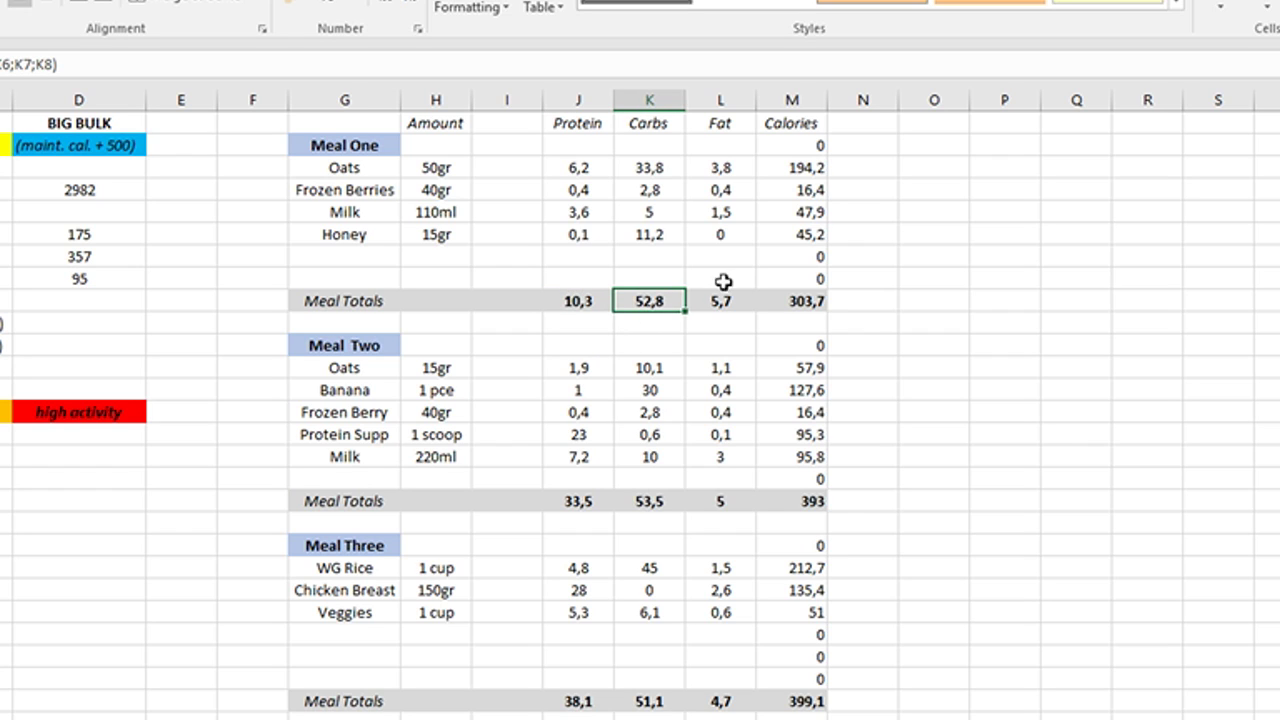
click(748, 302)
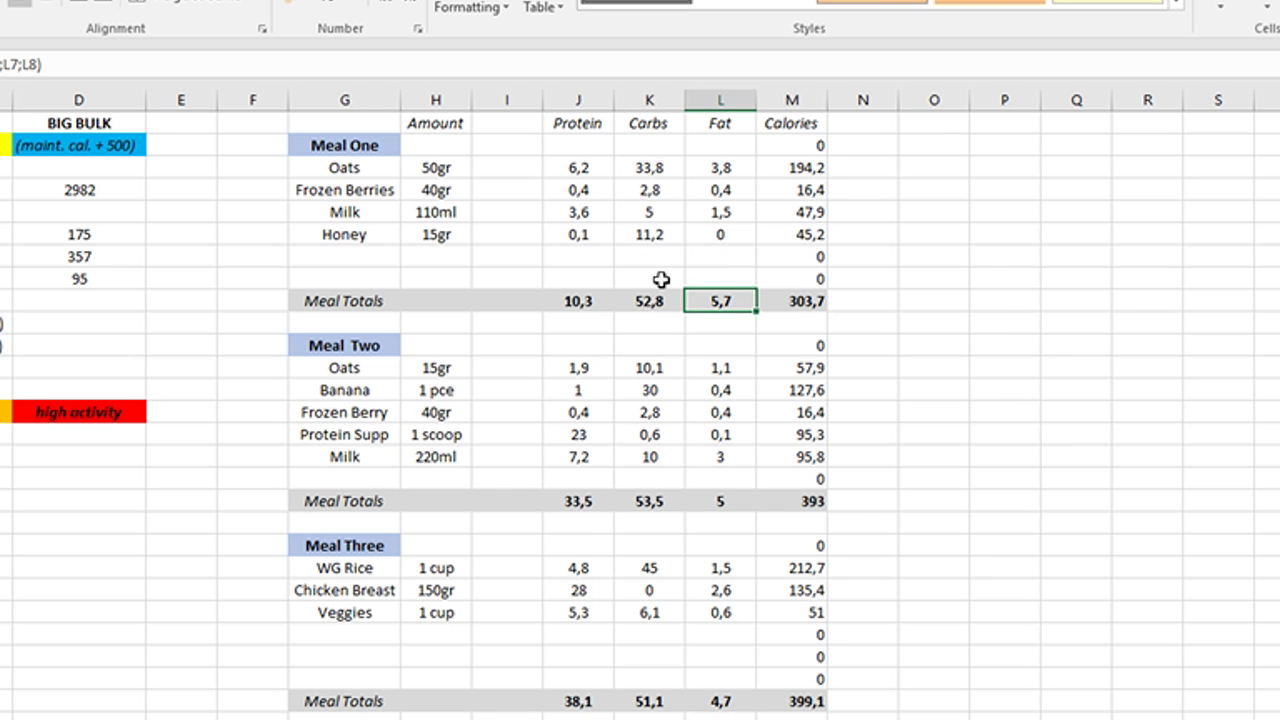
scroll(580, 349, down, 1)
scroll(812, 165, down, 2)
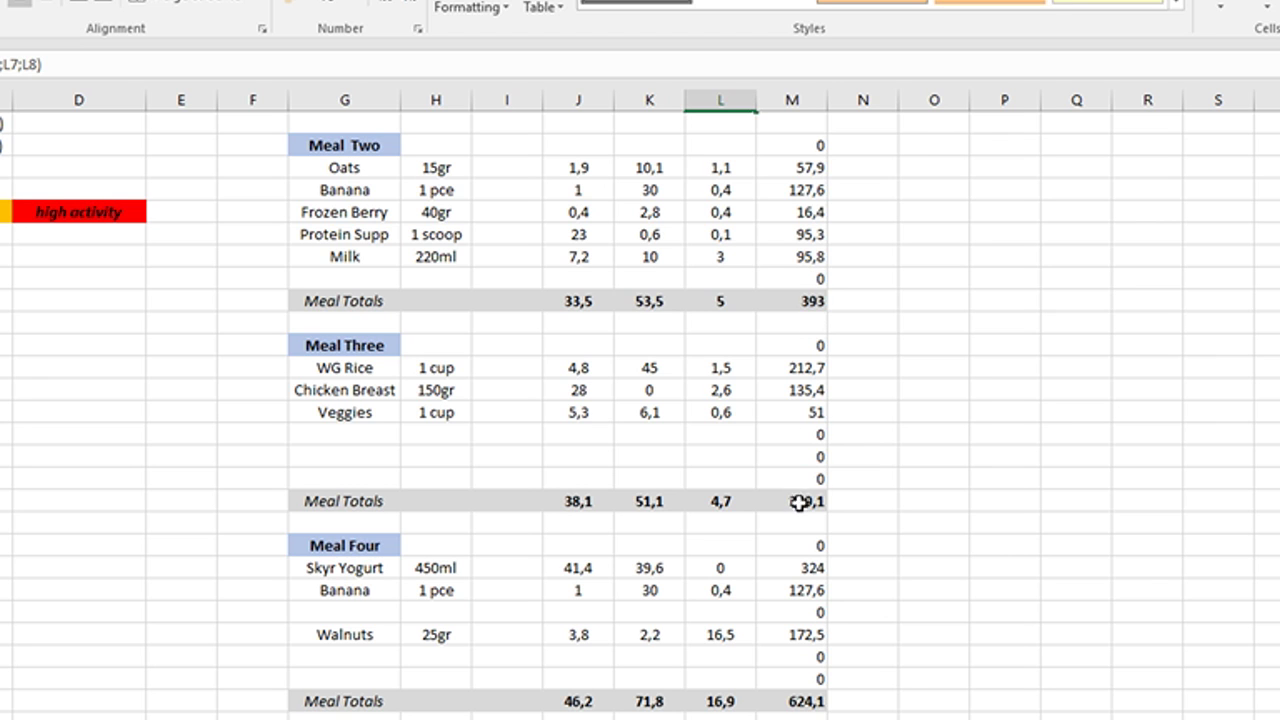
scroll(800, 508, down, 1)
scroll(803, 600, down, 3)
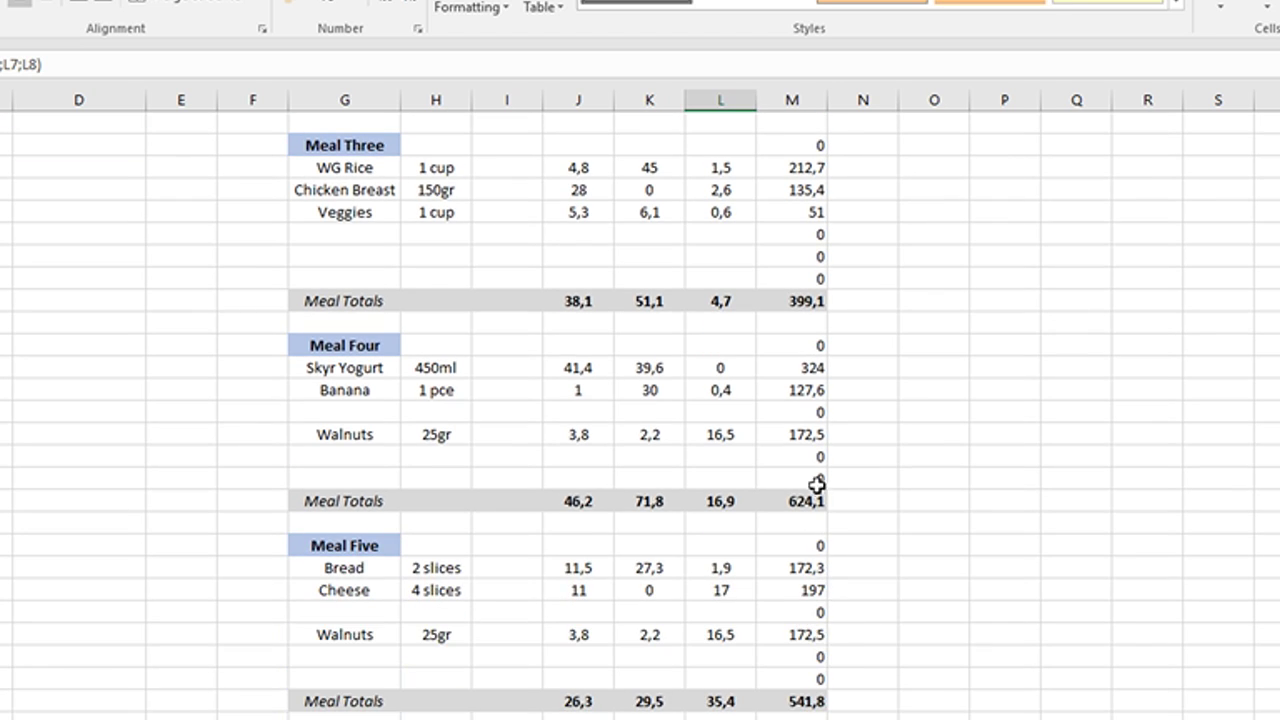
scroll(817, 503, down, 2)
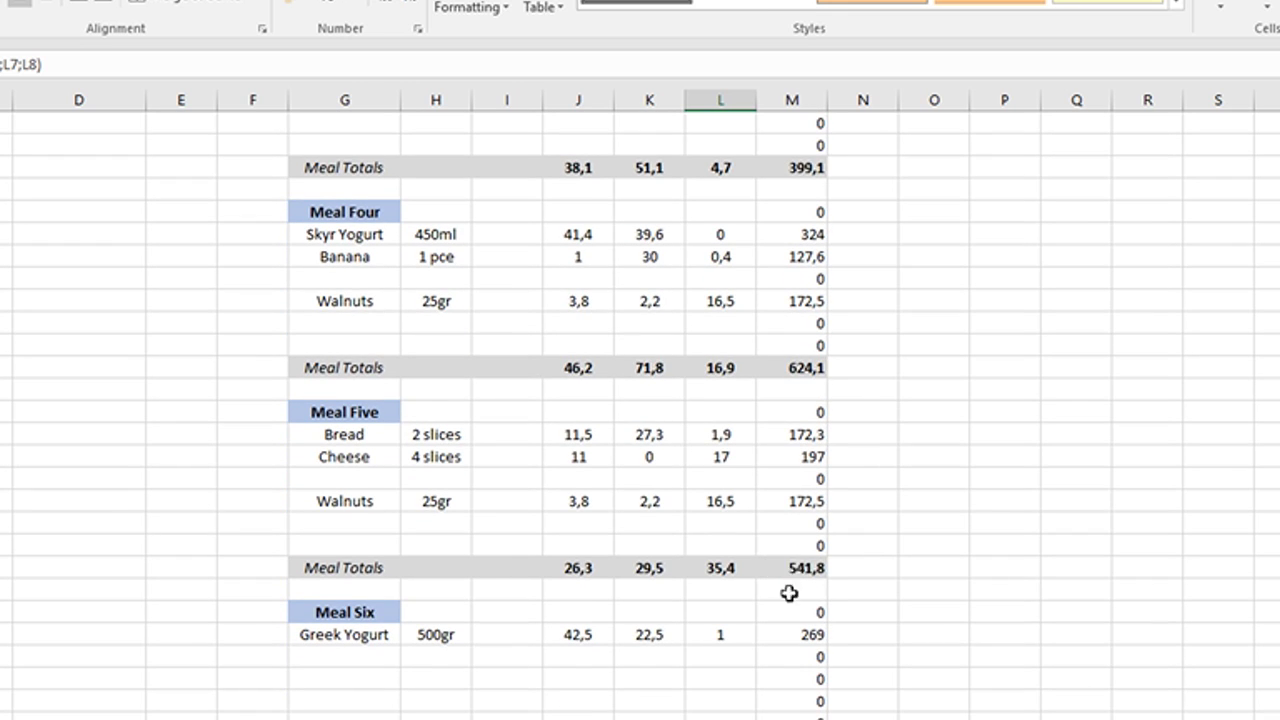
scroll(789, 600, down, 2)
Check the Meal Six calories and the overall calories and fat total formulas.
click(815, 634)
scroll(900, 608, up, 7)
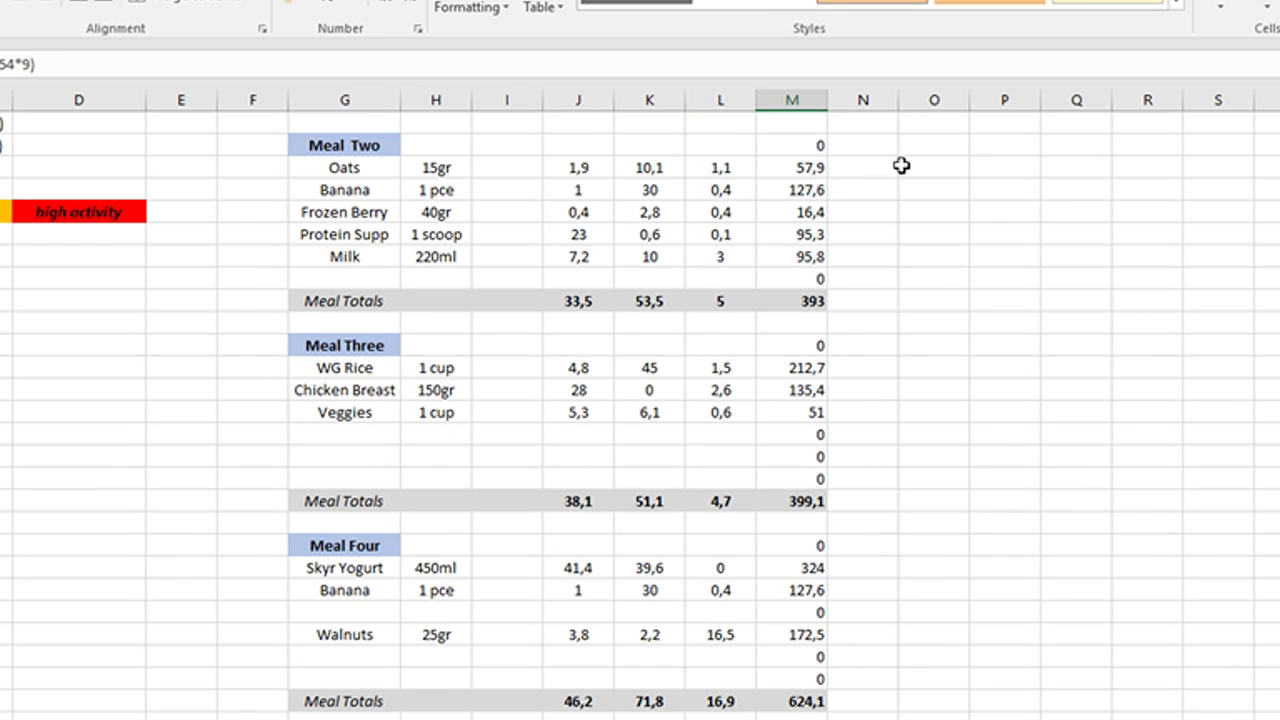
scroll(854, 211, down, 8)
click(816, 611)
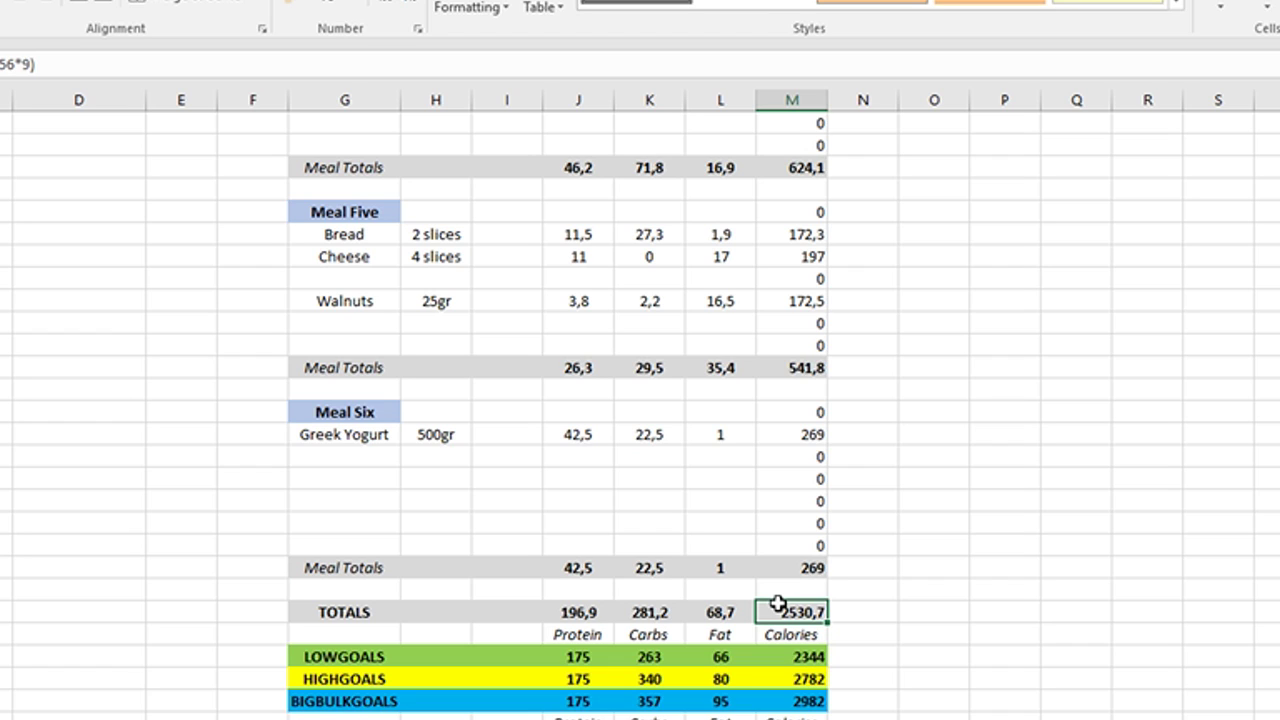
key(Left)
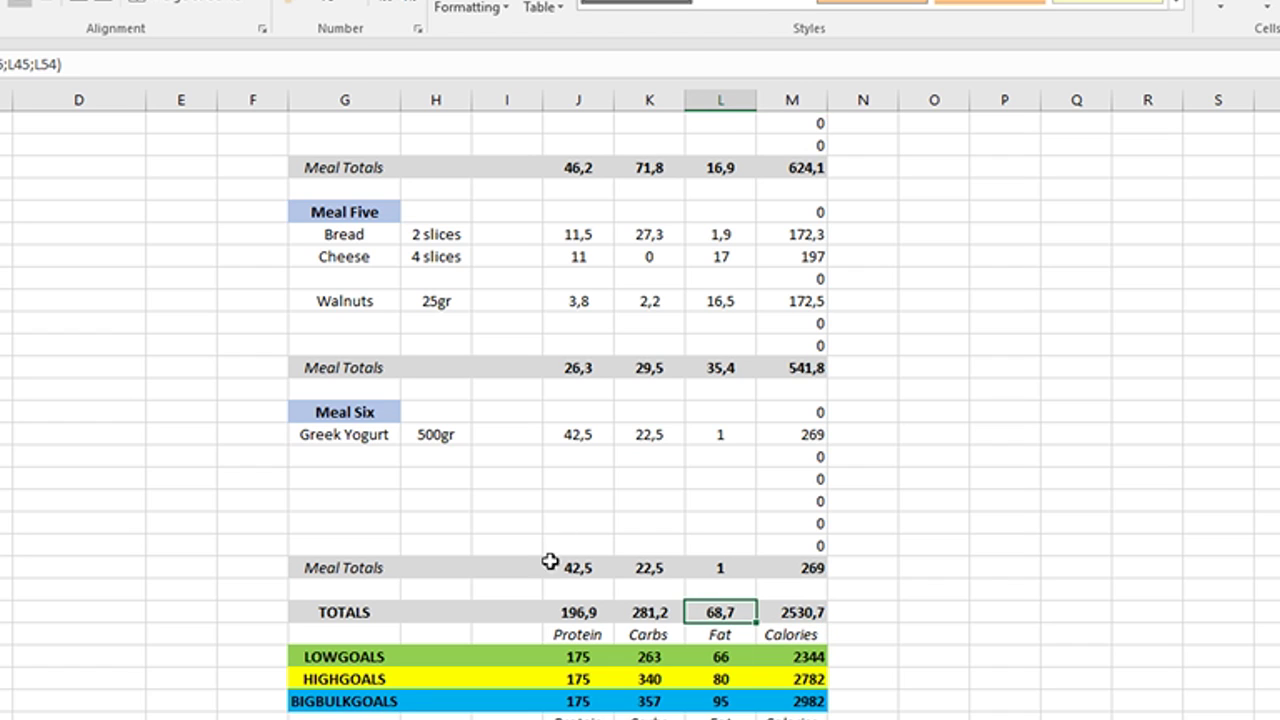
scroll(712, 547, up, 8)
scroll(640, 400, up, 3)
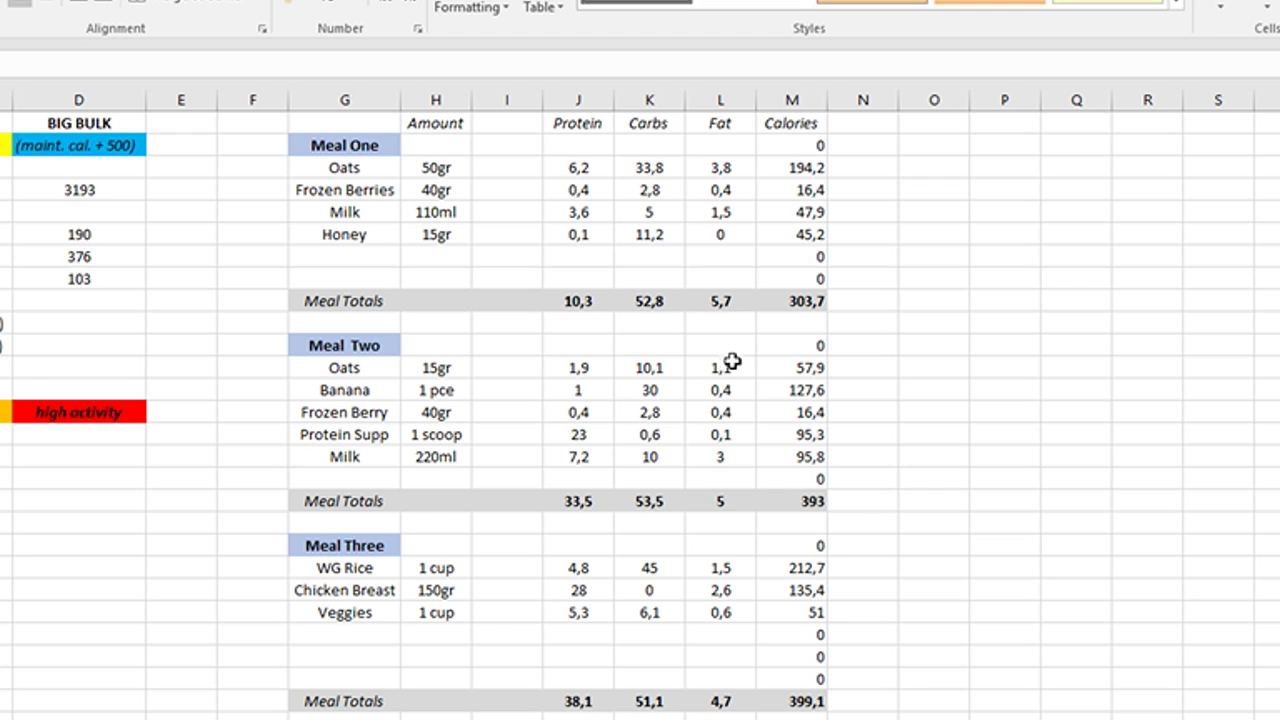
scroll(734, 363, down, 14)
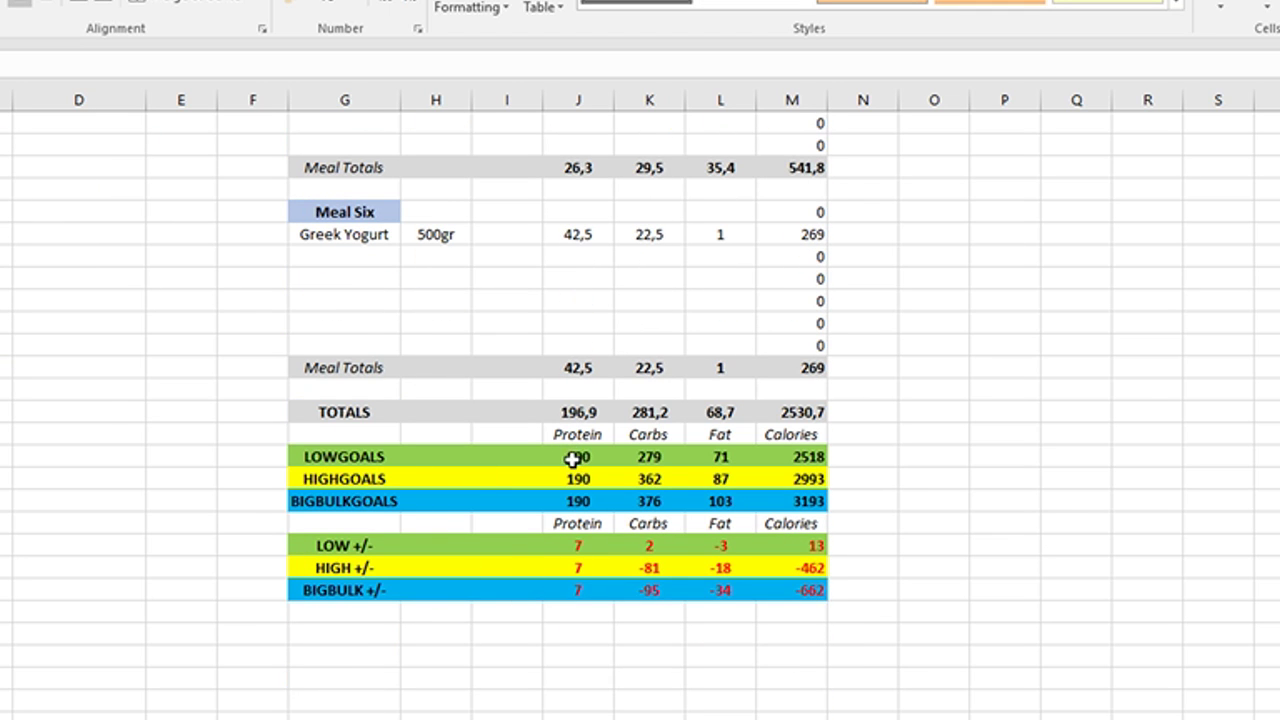
drag(577, 456, 697, 454)
click(565, 459)
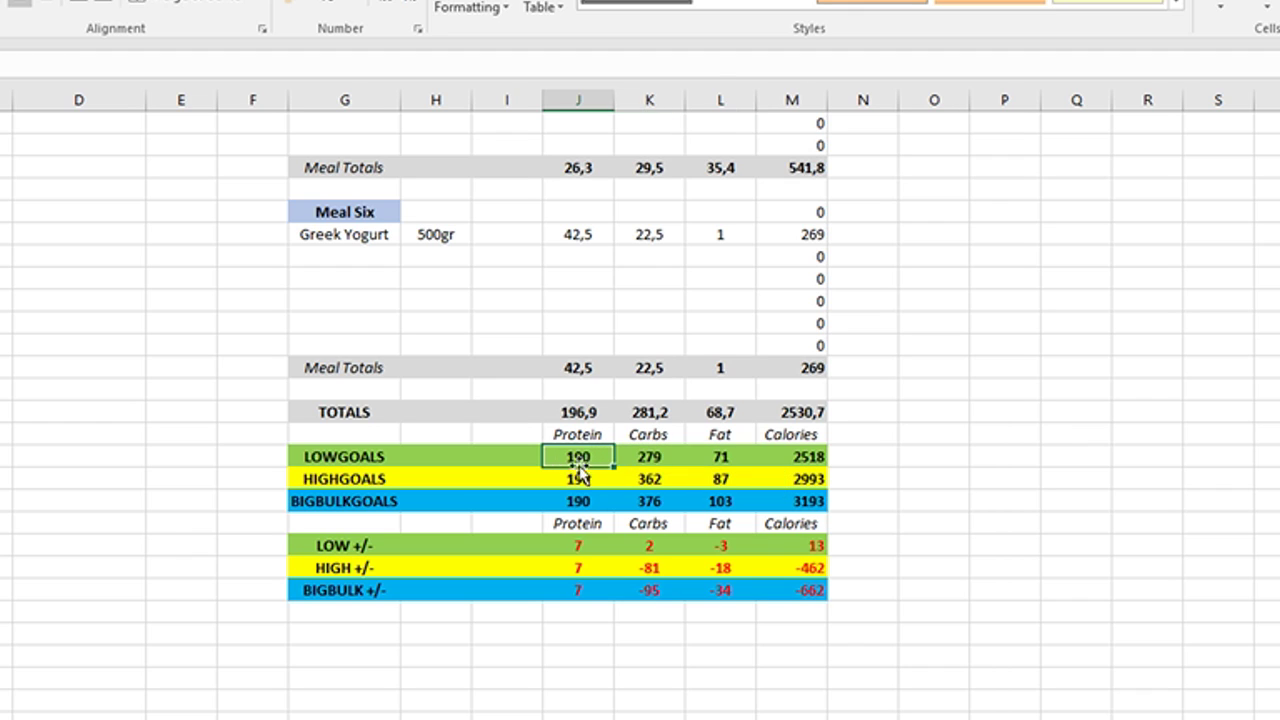
drag(560, 457, 747, 450)
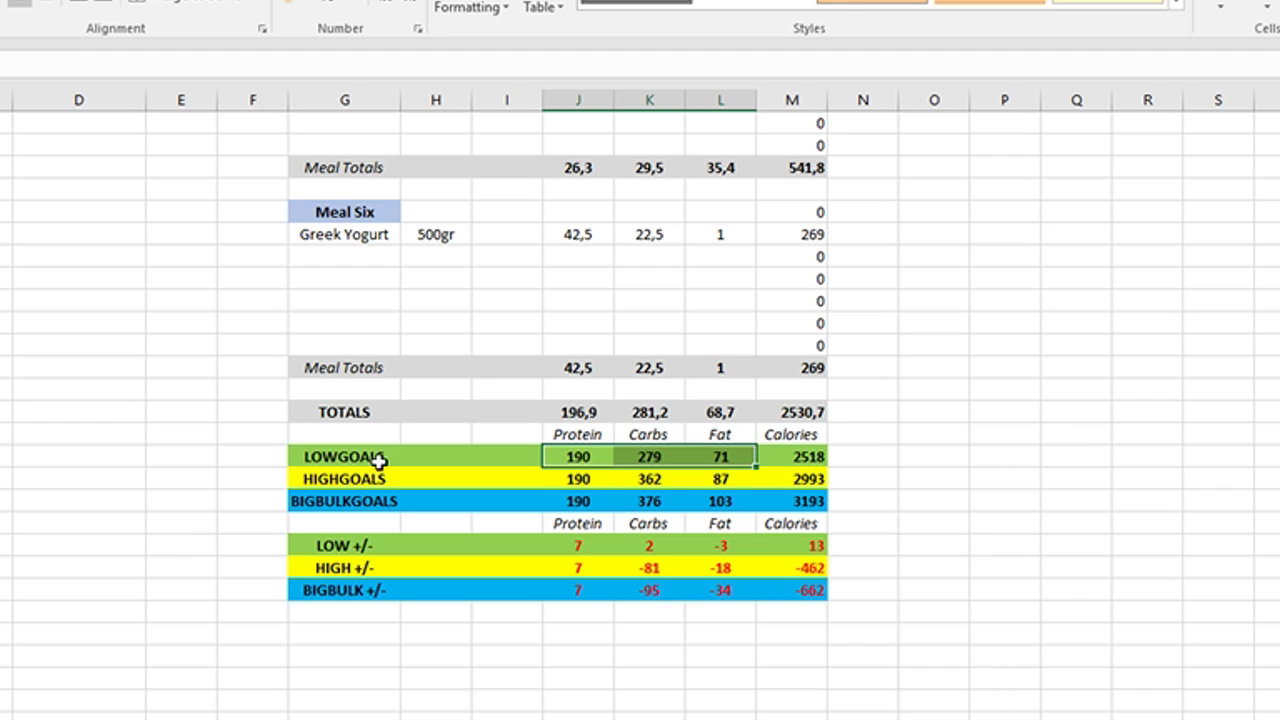
drag(580, 413, 737, 418)
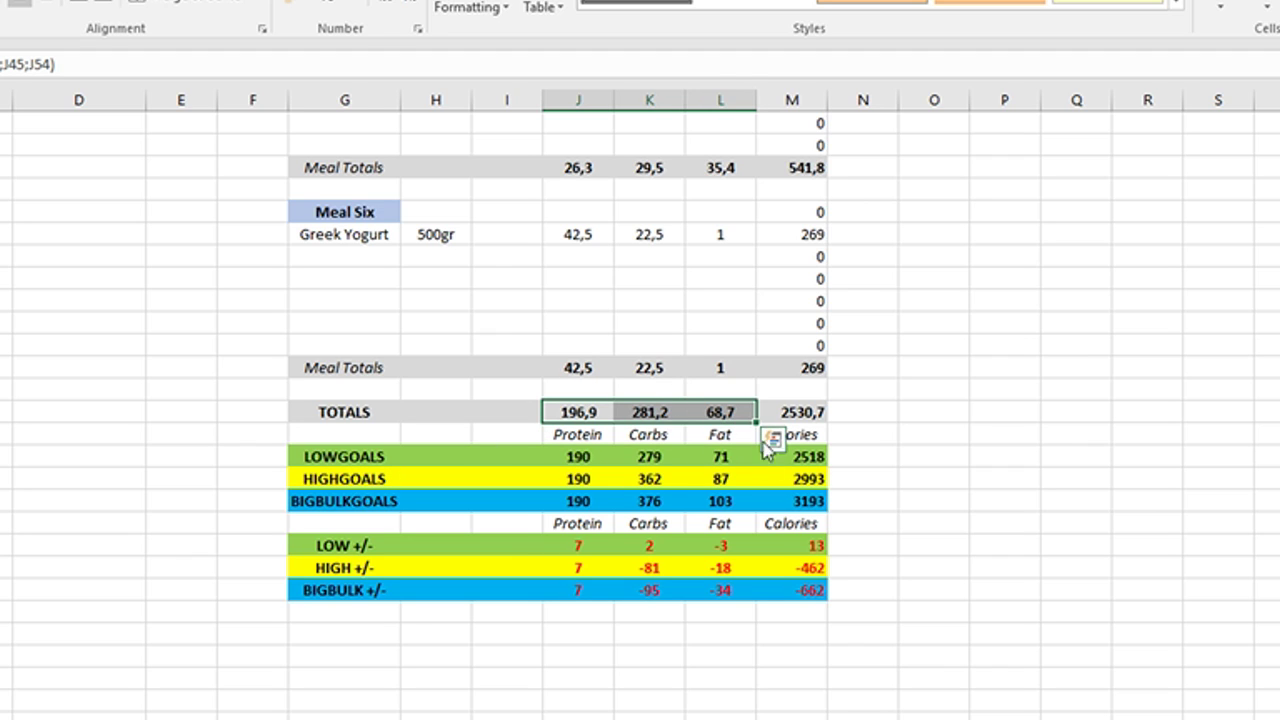
click(650, 457)
click(581, 542)
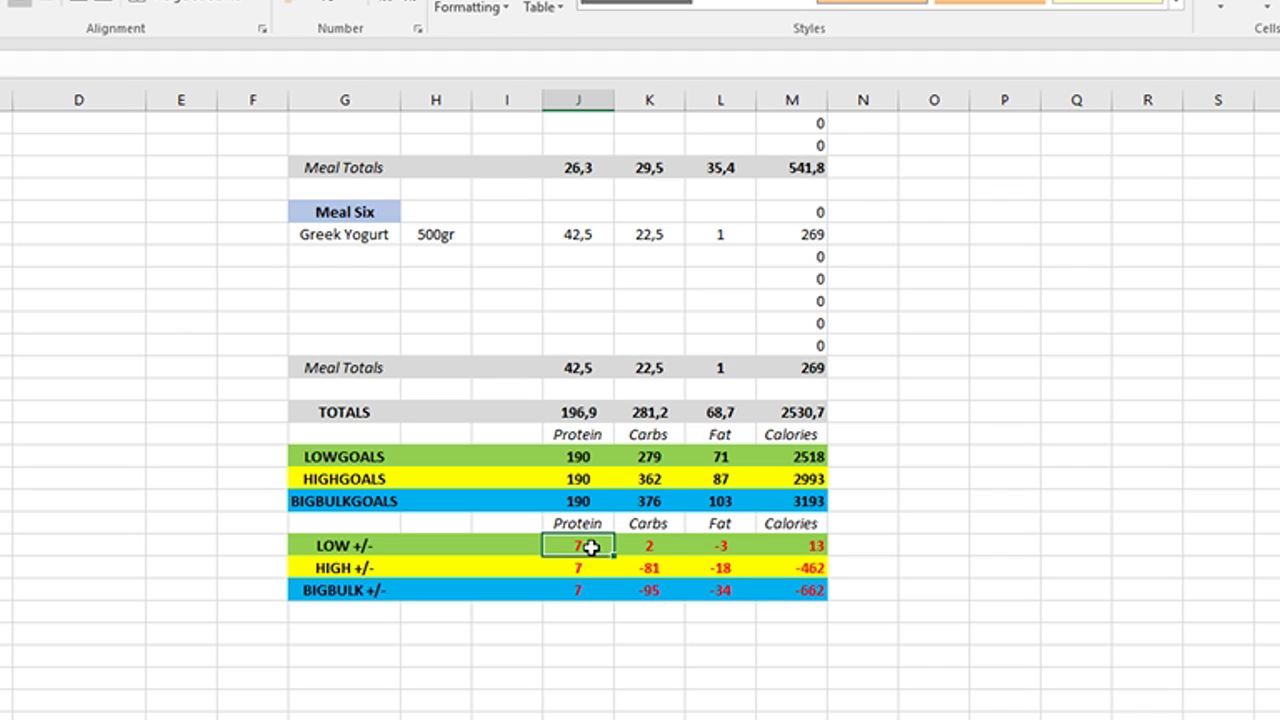
click(663, 547)
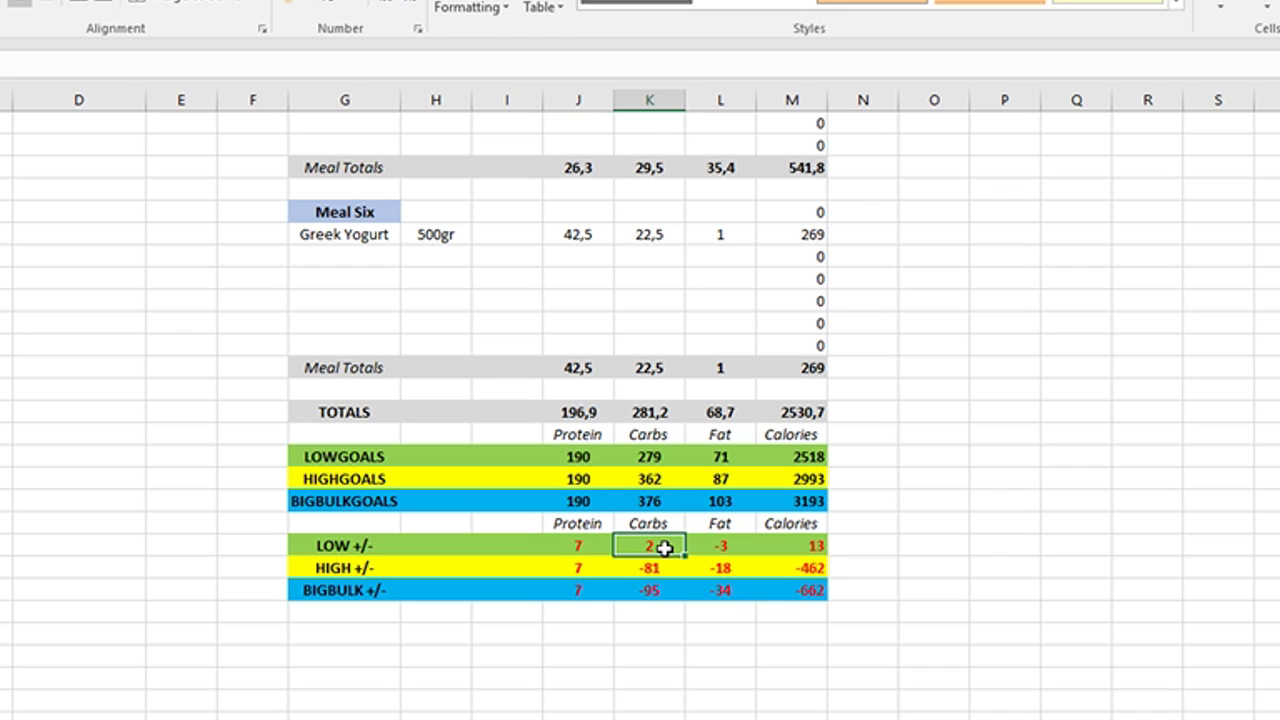
click(732, 543)
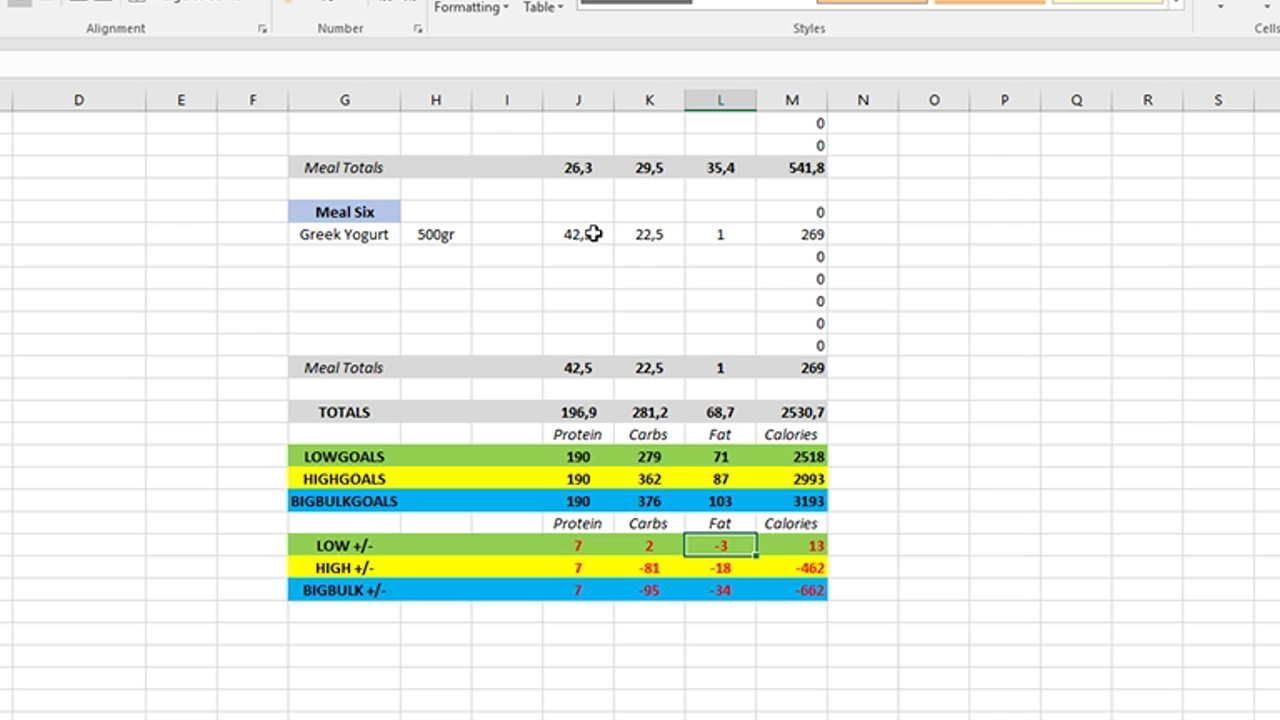
click(585, 240)
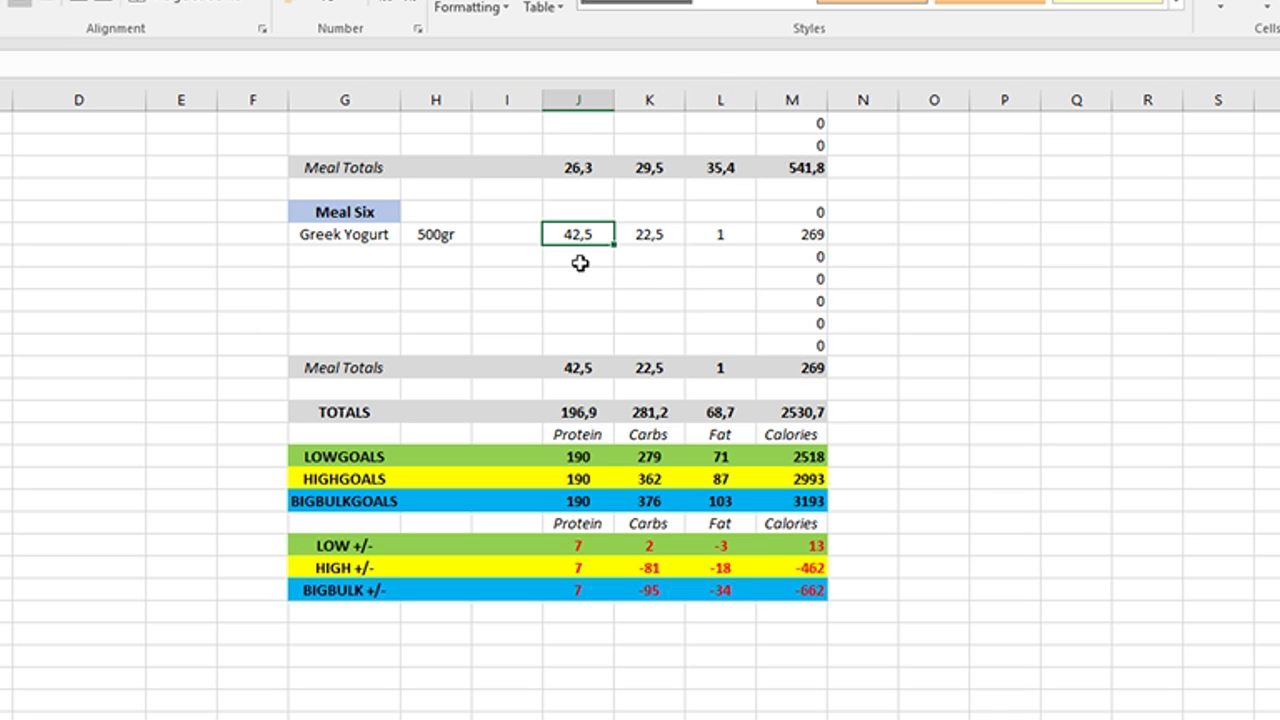
text(0)
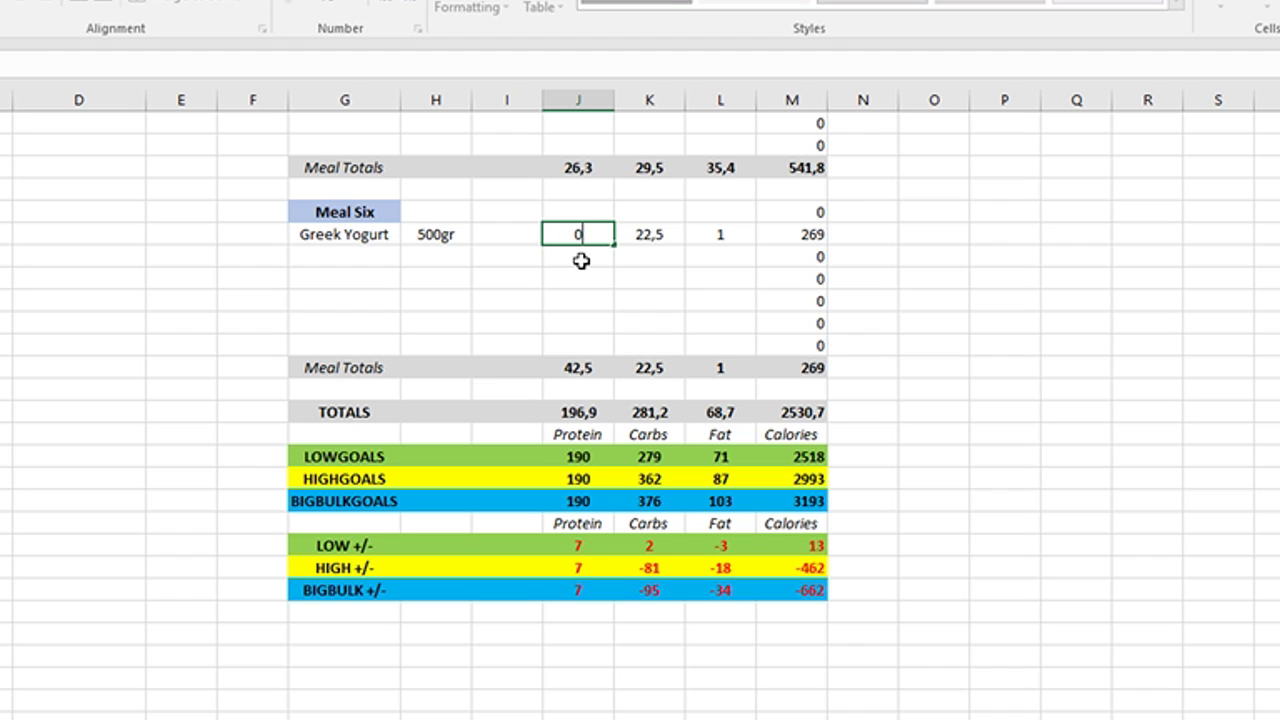
key(Return)
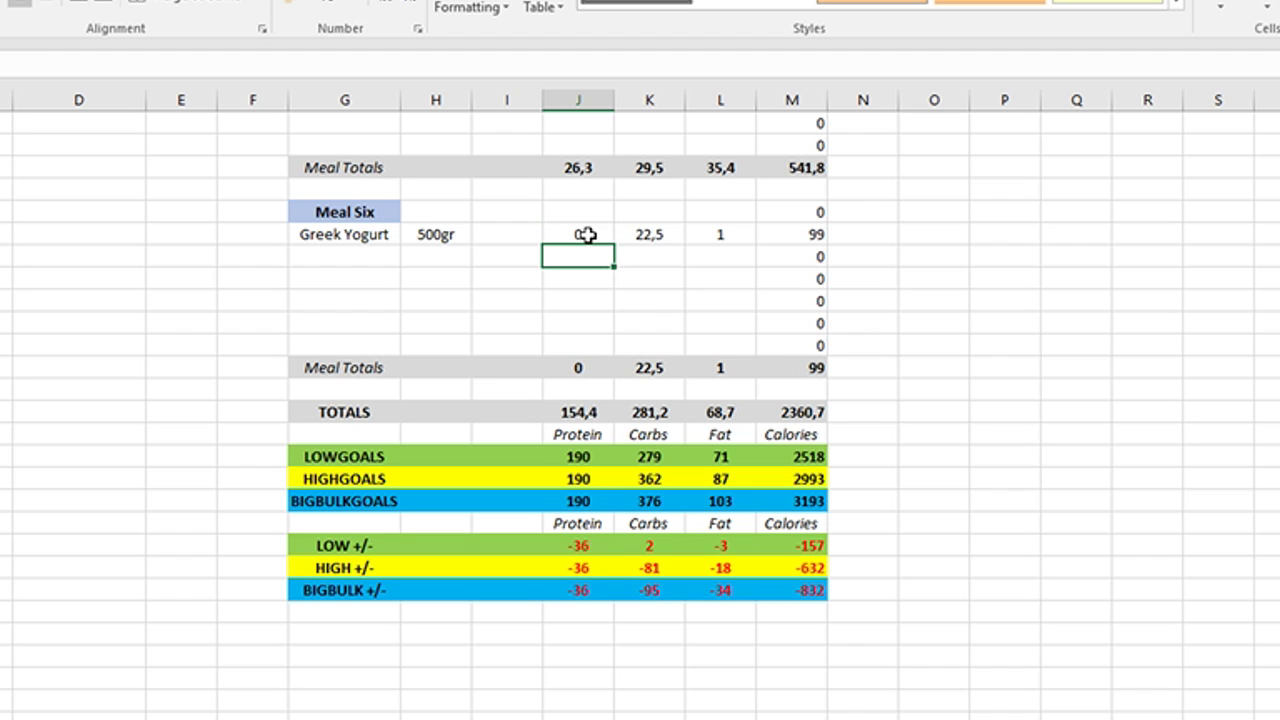
key(ctrl+z)
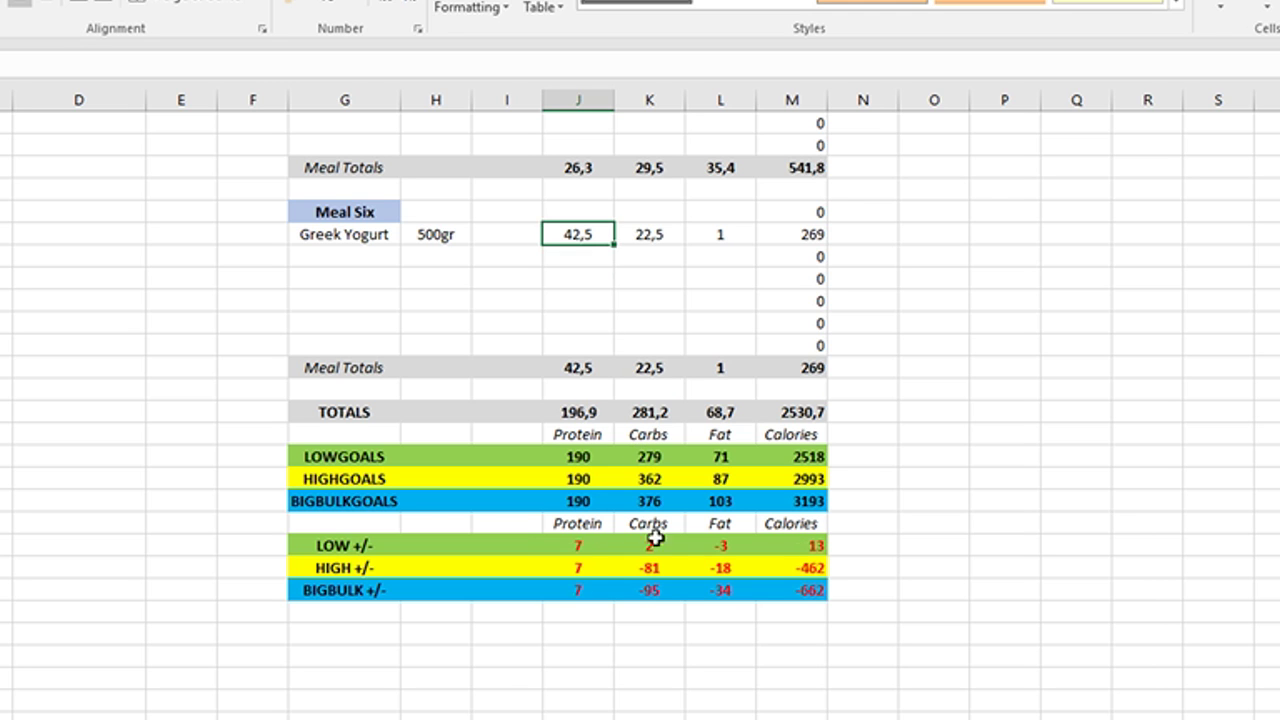
click(580, 545)
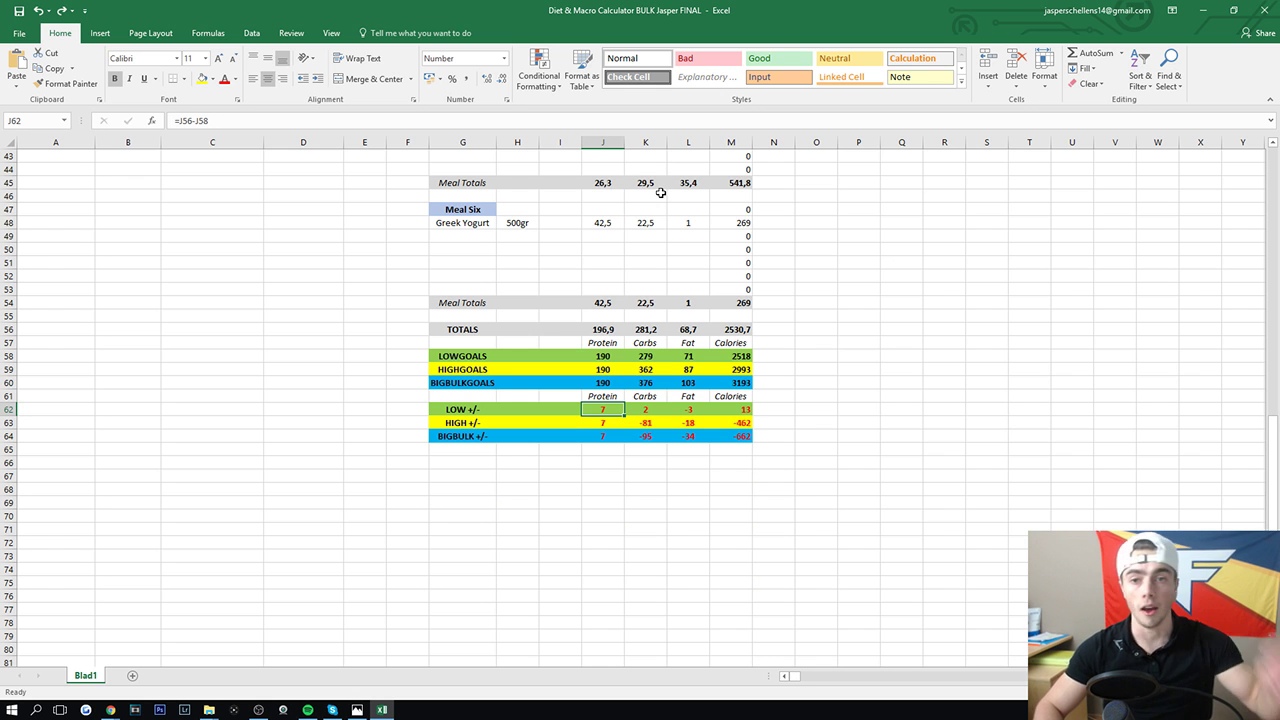
scroll(660, 192, up, 14)
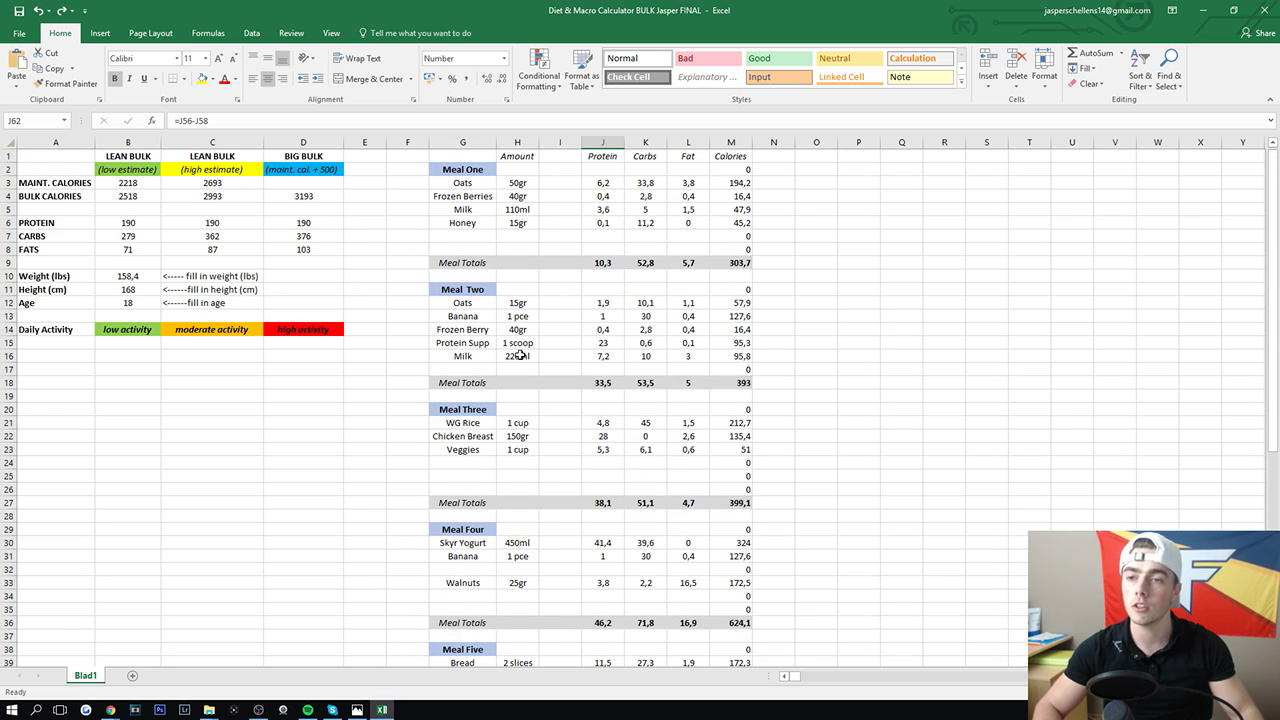
click(120, 276)
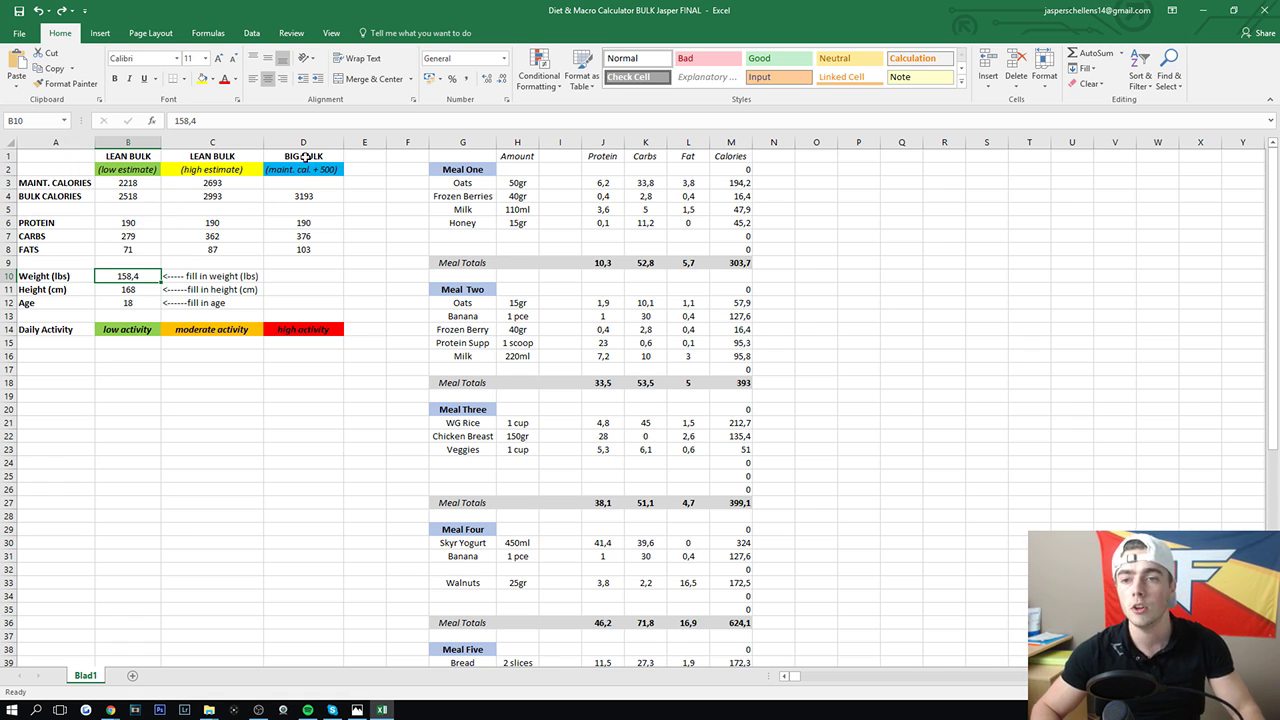
click(306, 157)
key(Down)
key(Down)
click(308, 157)
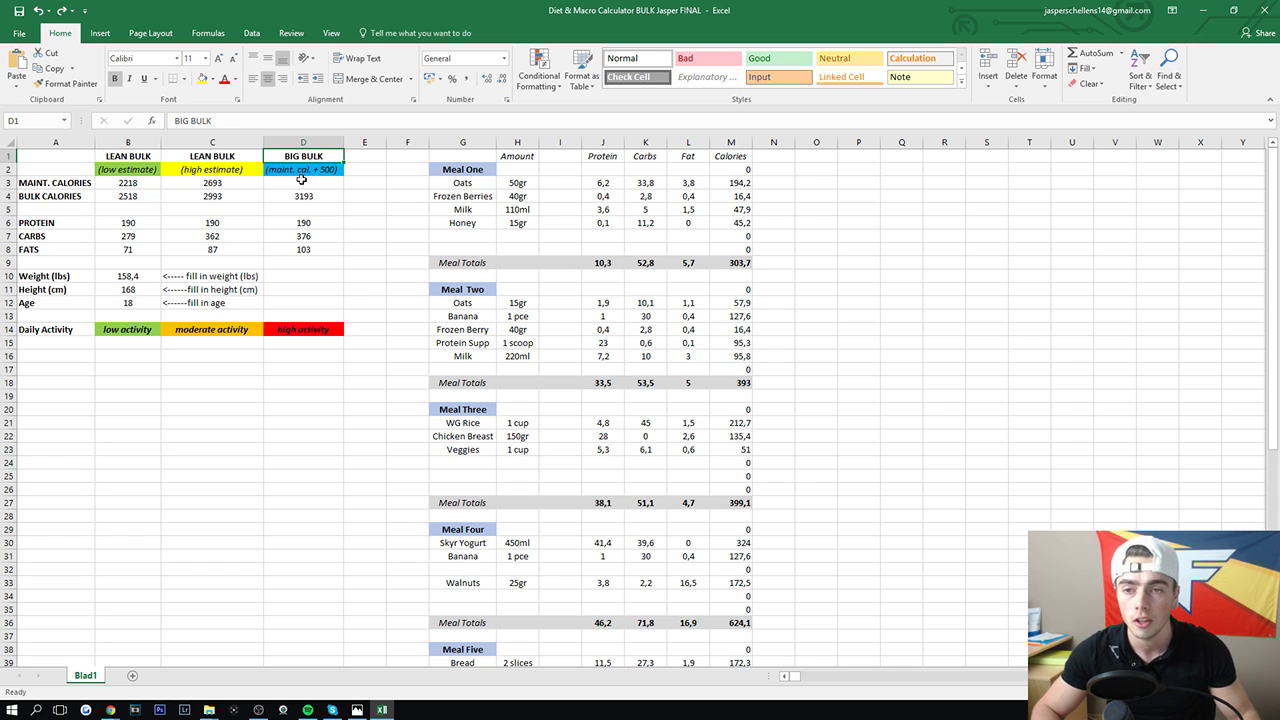
click(310, 170)
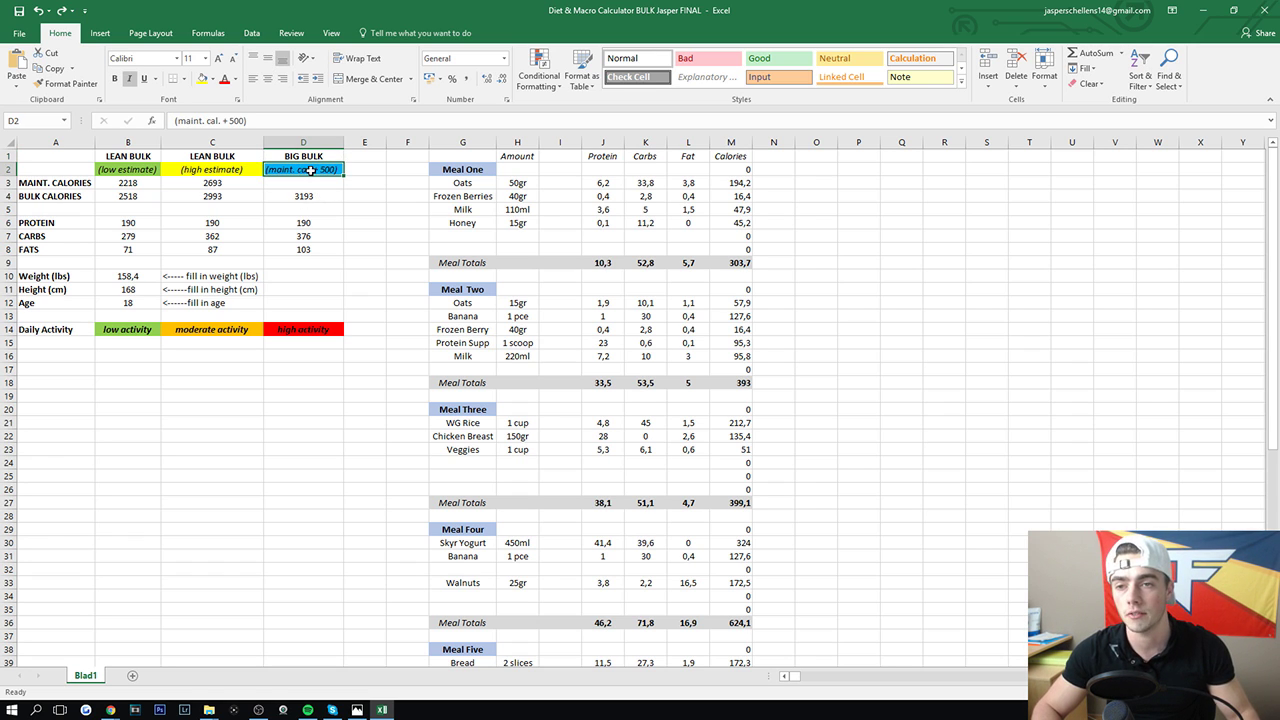
click(199, 200)
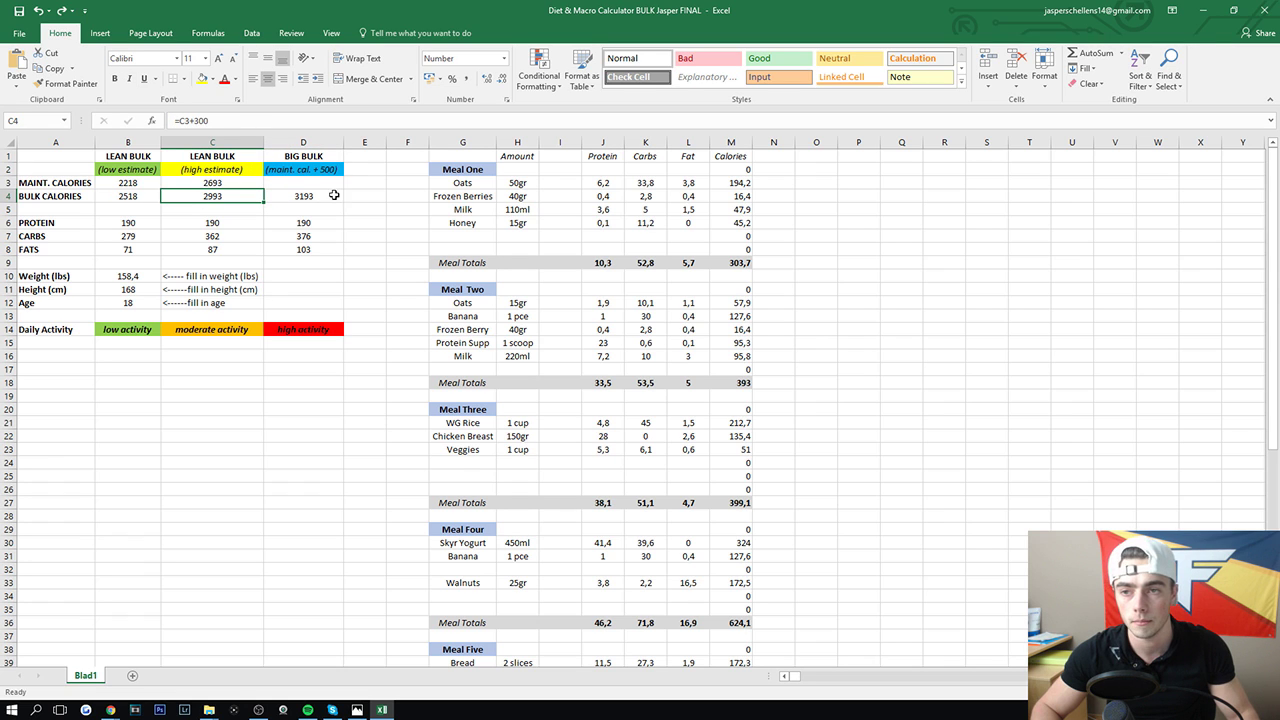
click(310, 172)
click(121, 200)
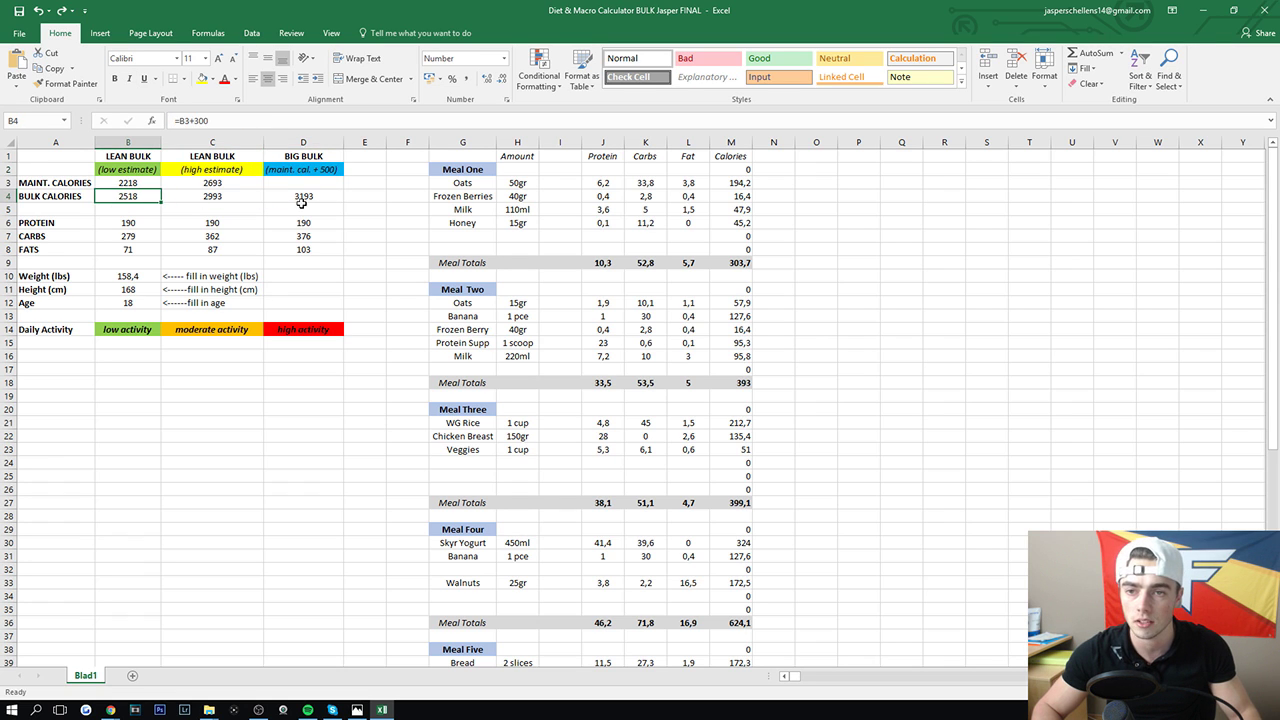
click(309, 169)
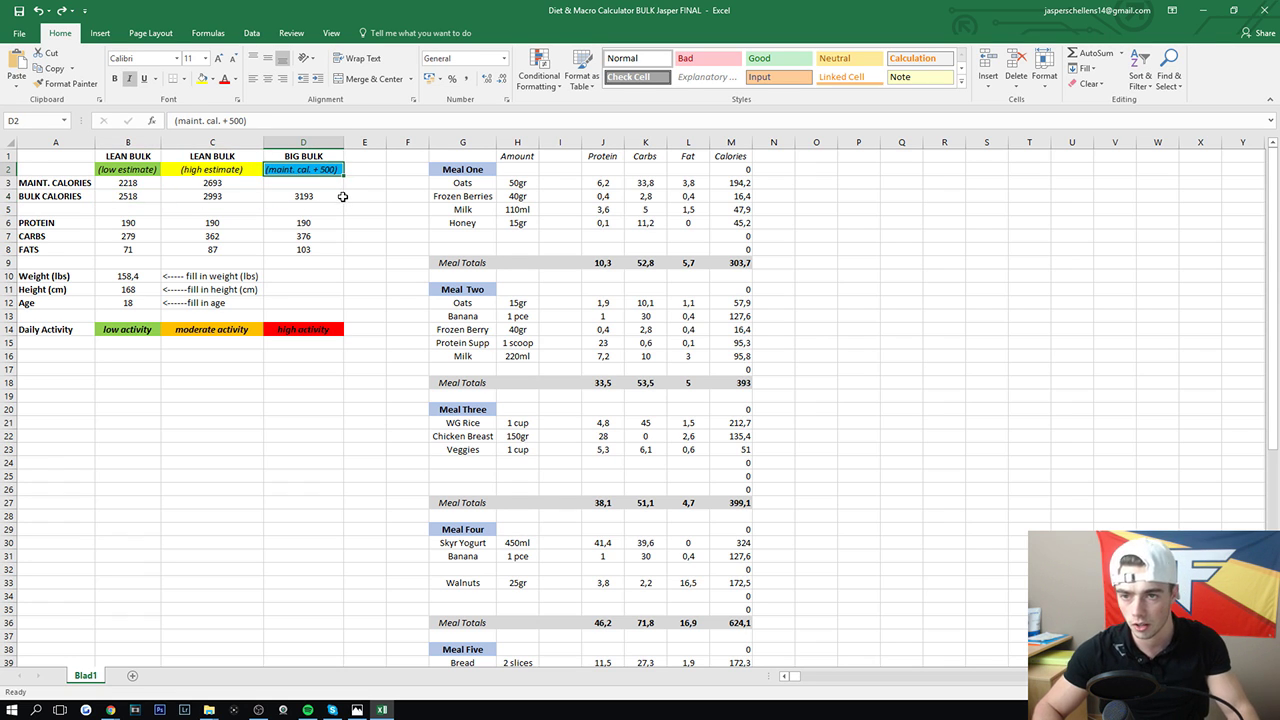
click(208, 197)
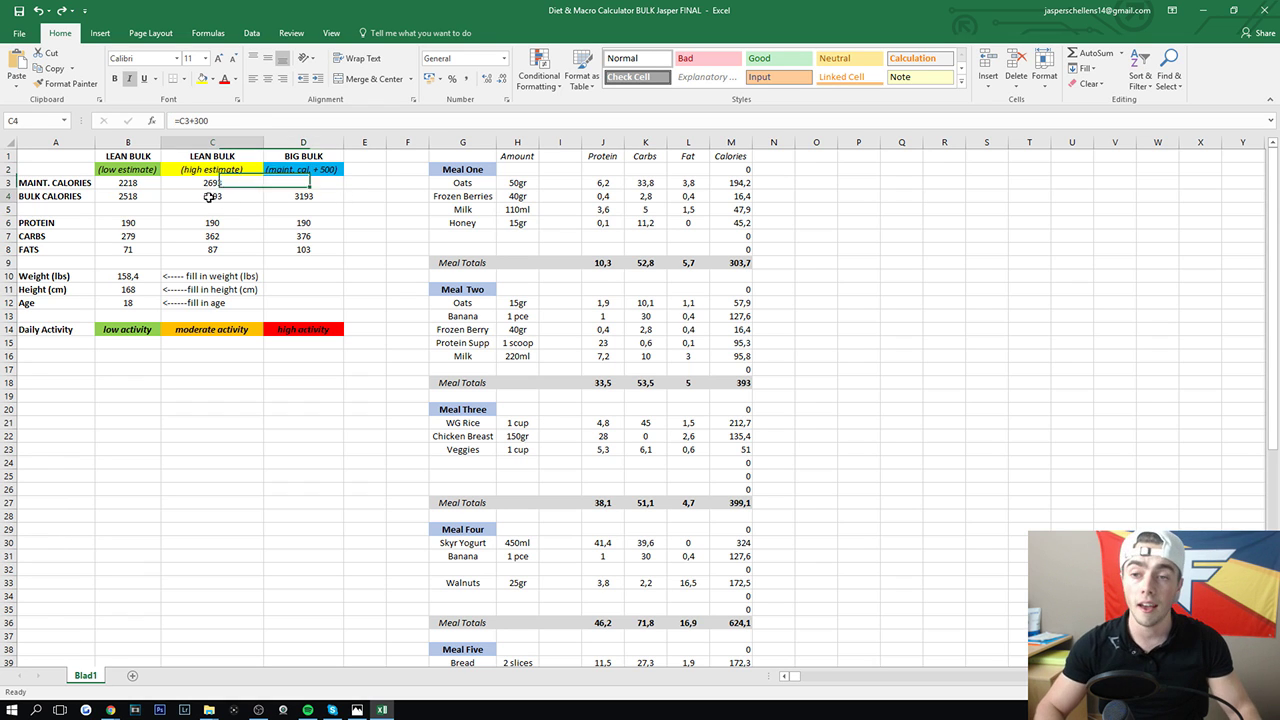
click(288, 194)
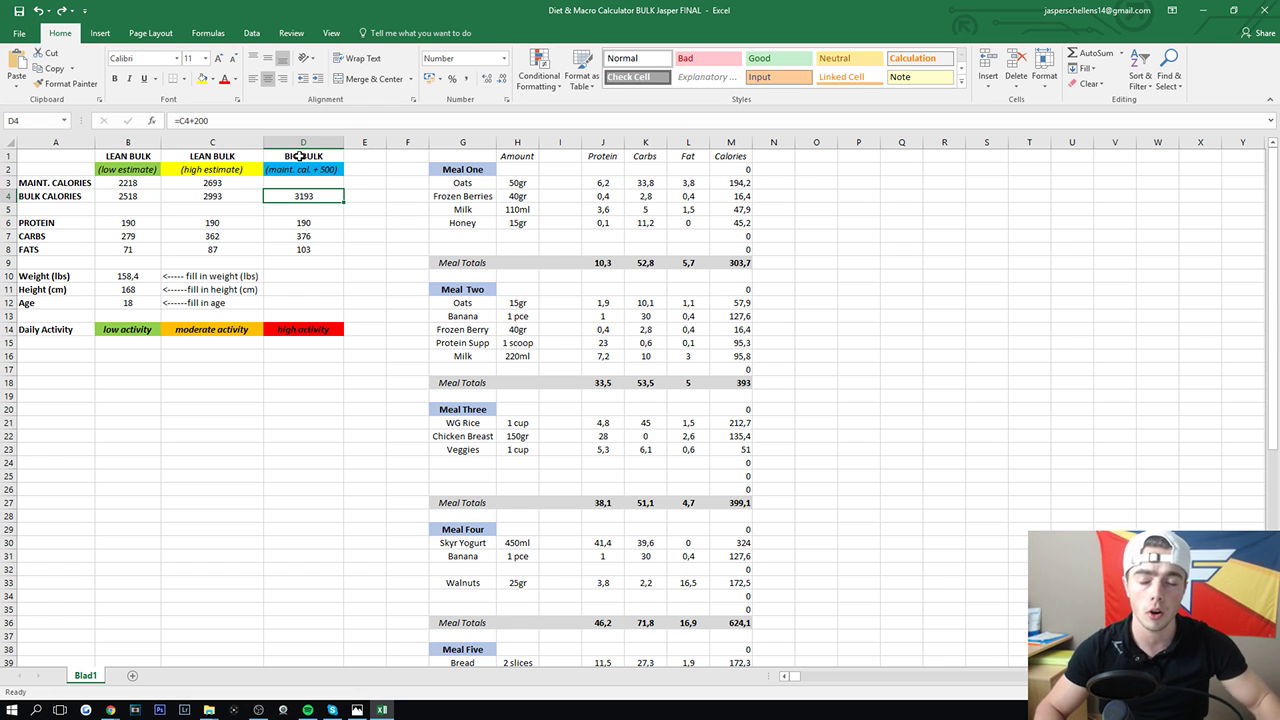
drag(310, 196, 320, 250)
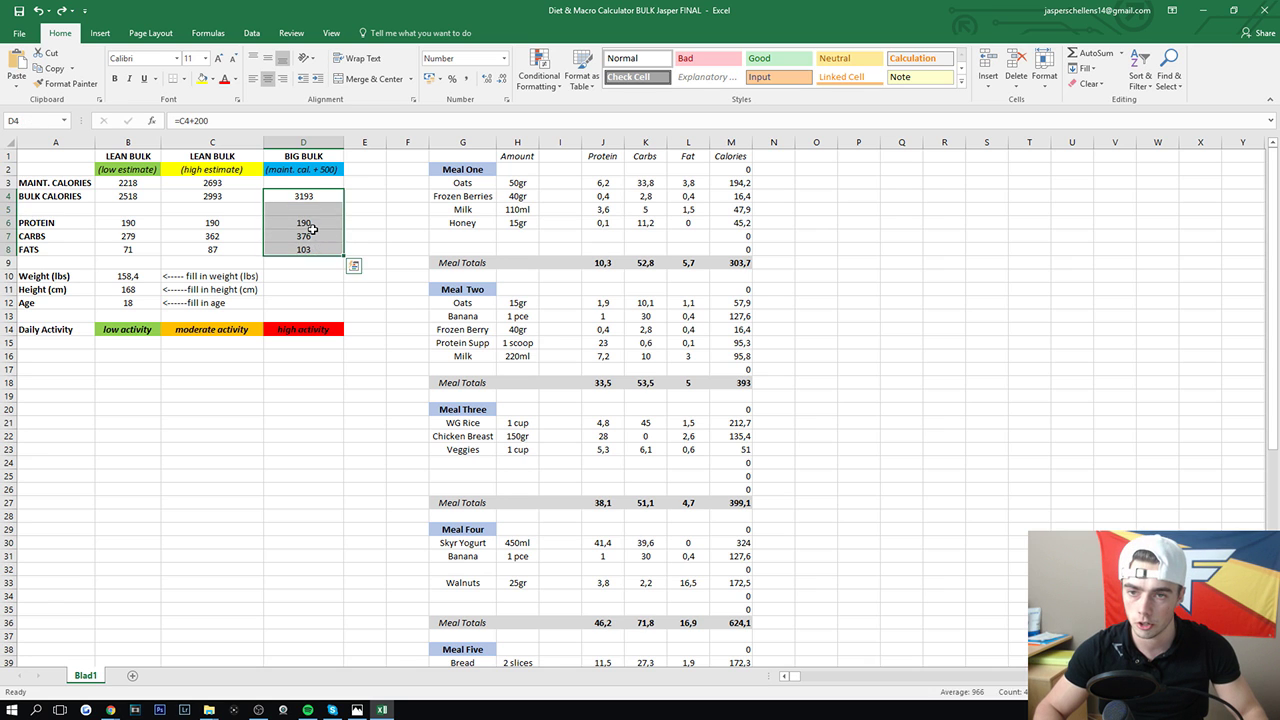
click(310, 236)
scroll(516, 232, down, 9)
scroll(516, 232, down, 7)
drag(445, 302, 745, 302)
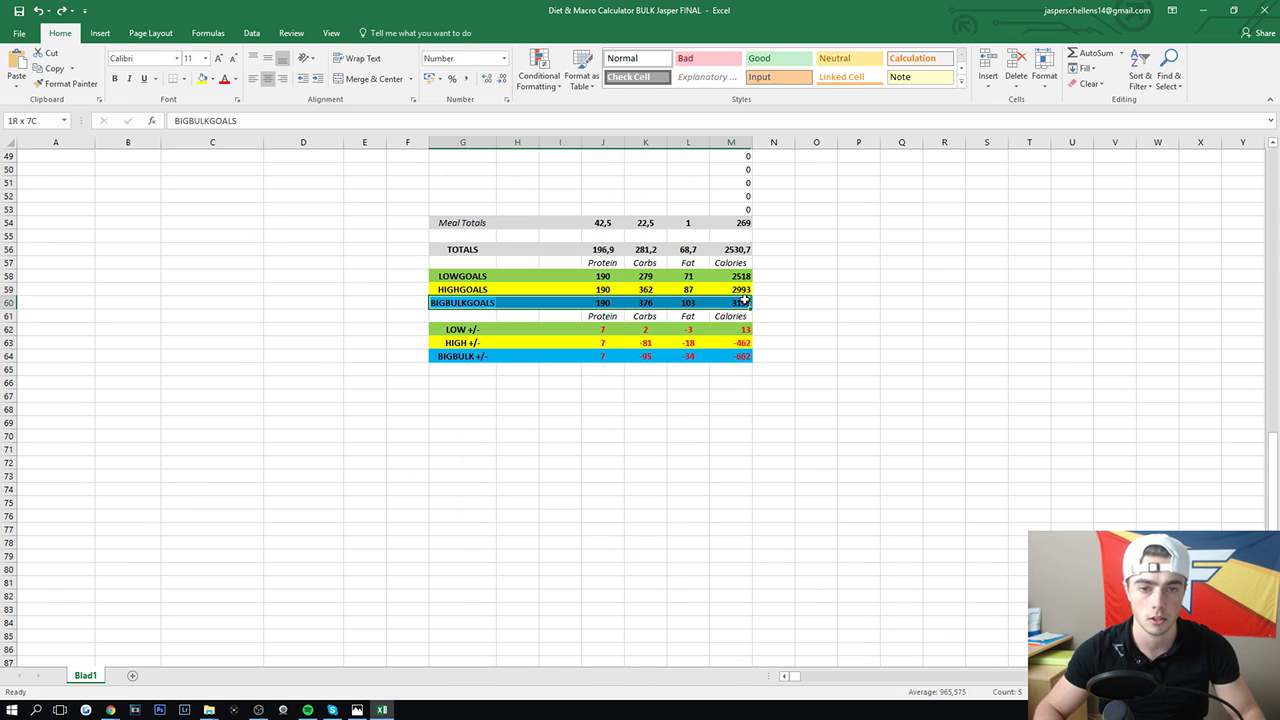
drag(508, 355, 748, 355)
click(748, 355)
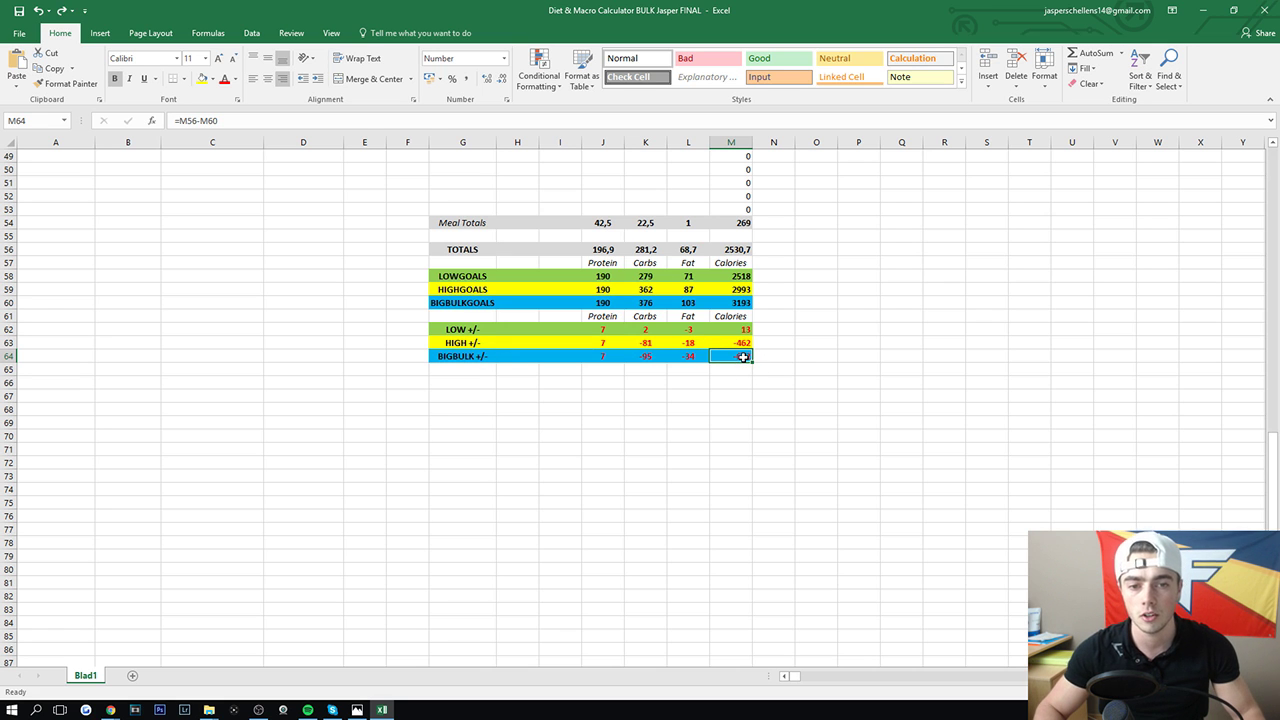
scroll(840, 350, up, 14)
scroll(805, 378, up, 2)
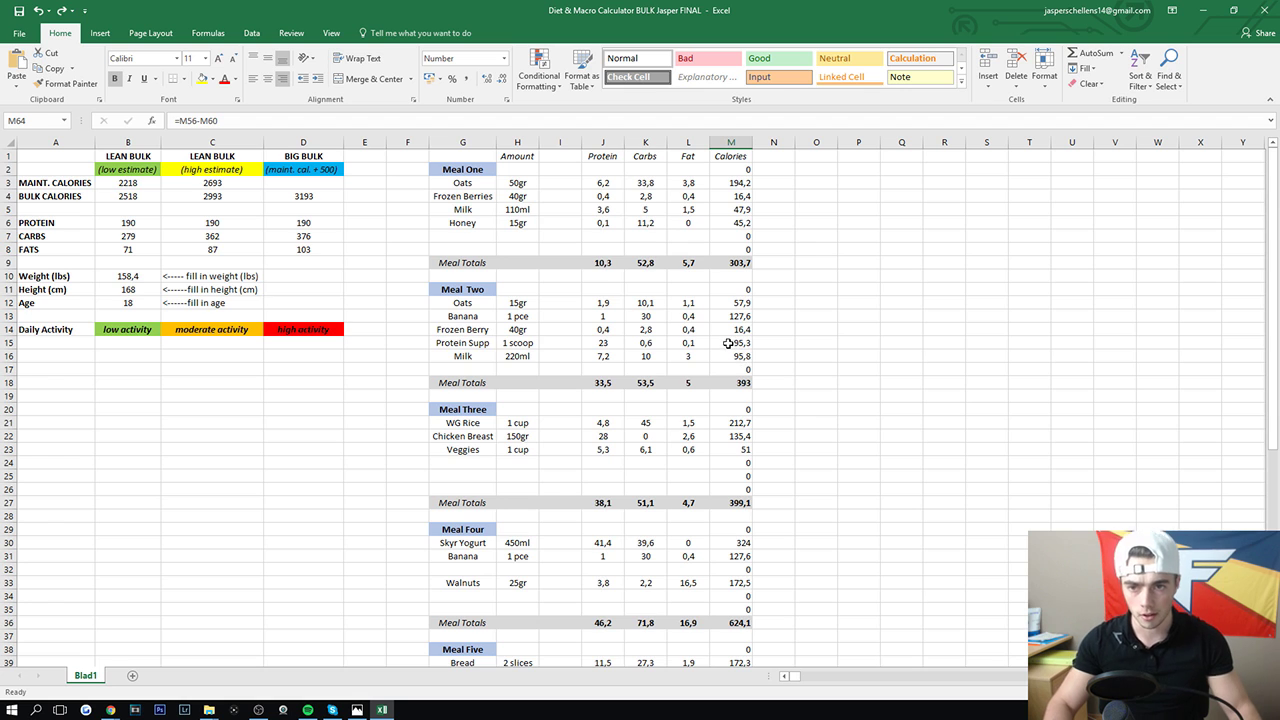
scroll(730, 343, down, 4)
scroll(730, 343, up, 4)
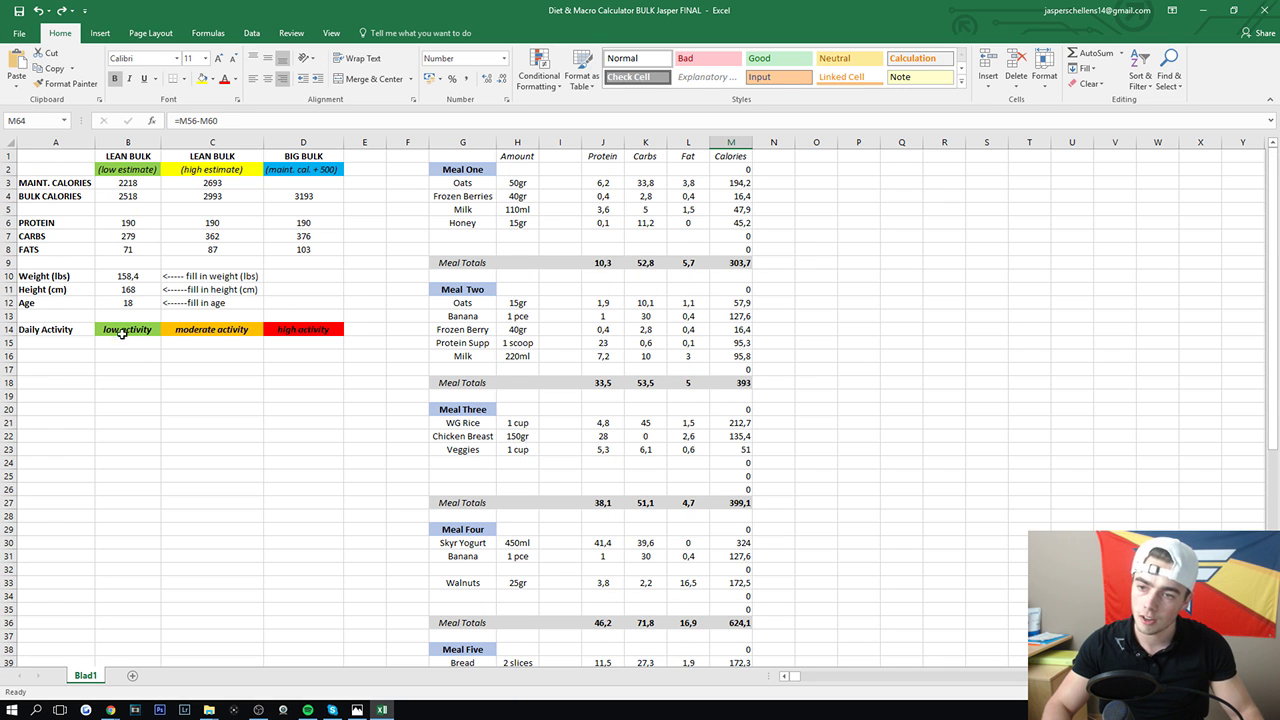
drag(122, 333, 300, 316)
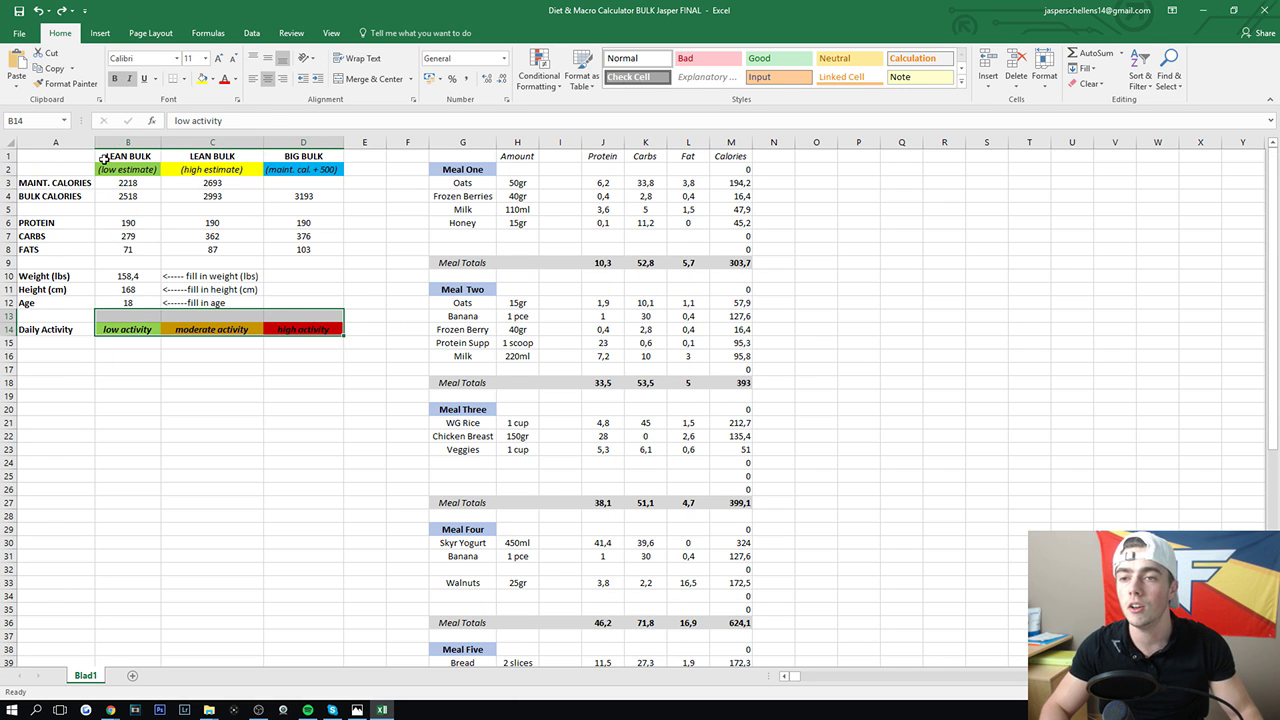
click(133, 278)
scroll(214, 263, down, 3)
scroll(605, 199, up, 3)
drag(515, 168, 762, 515)
click(740, 449)
scroll(511, 452, down, 10)
scroll(511, 452, down, 1)
drag(466, 450, 722, 452)
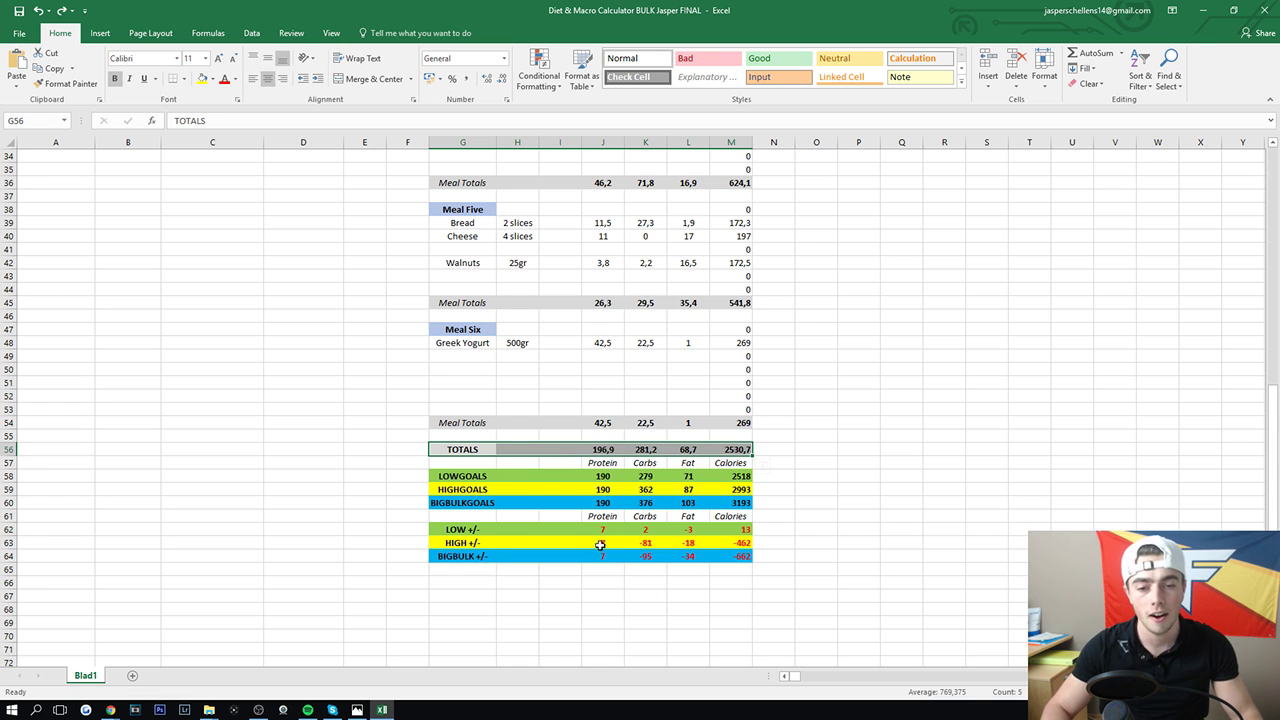
drag(598, 530, 689, 557)
click(772, 543)
scroll(771, 515, up, 11)
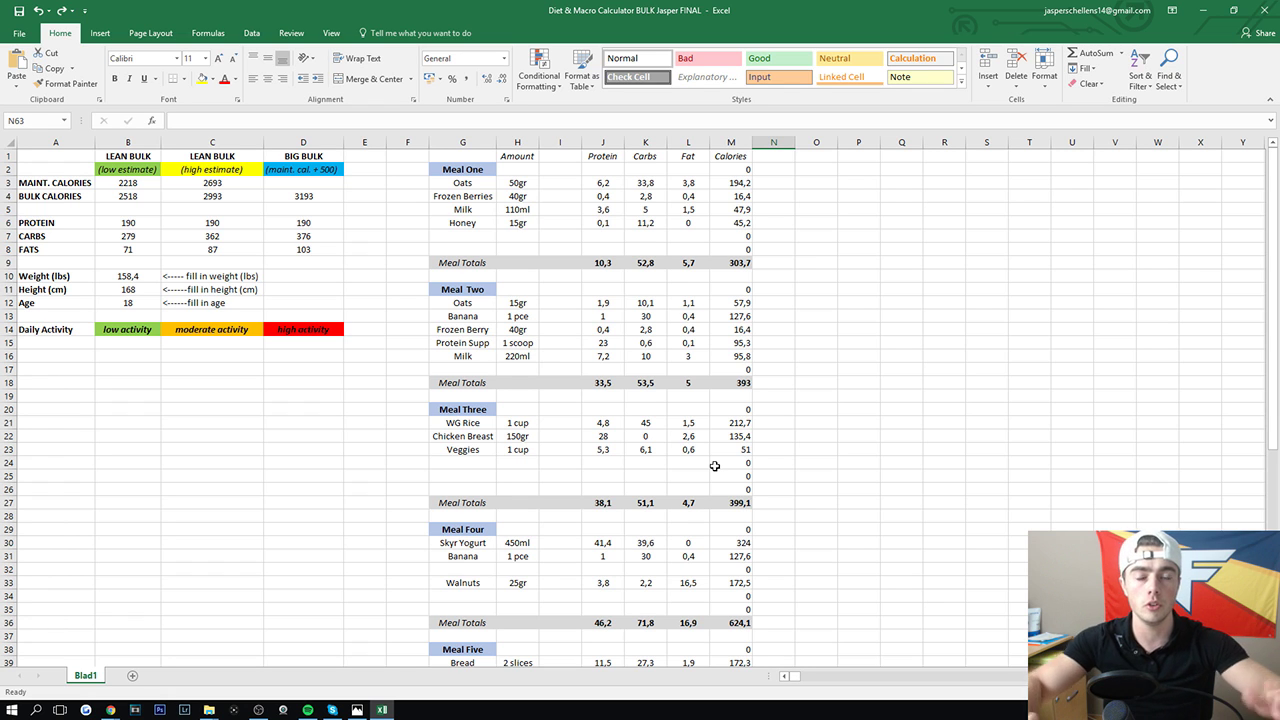
drag(463, 186, 688, 224)
click(517, 209)
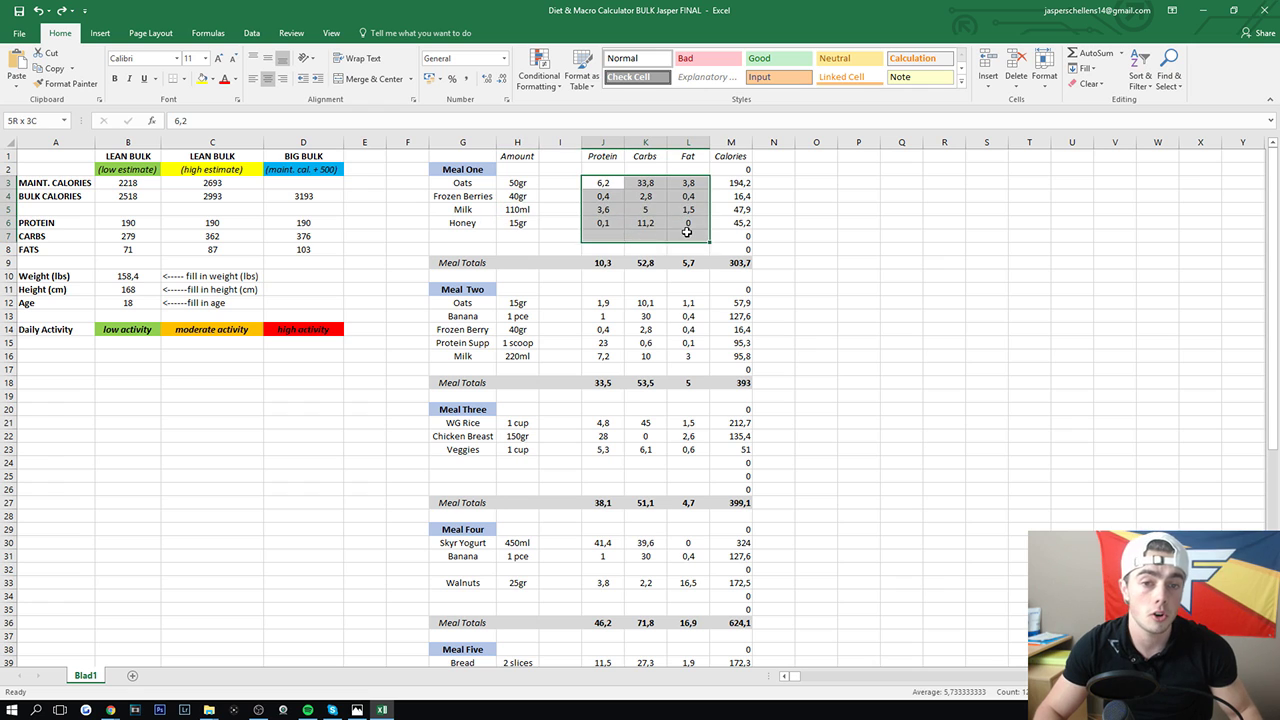
click(627, 195)
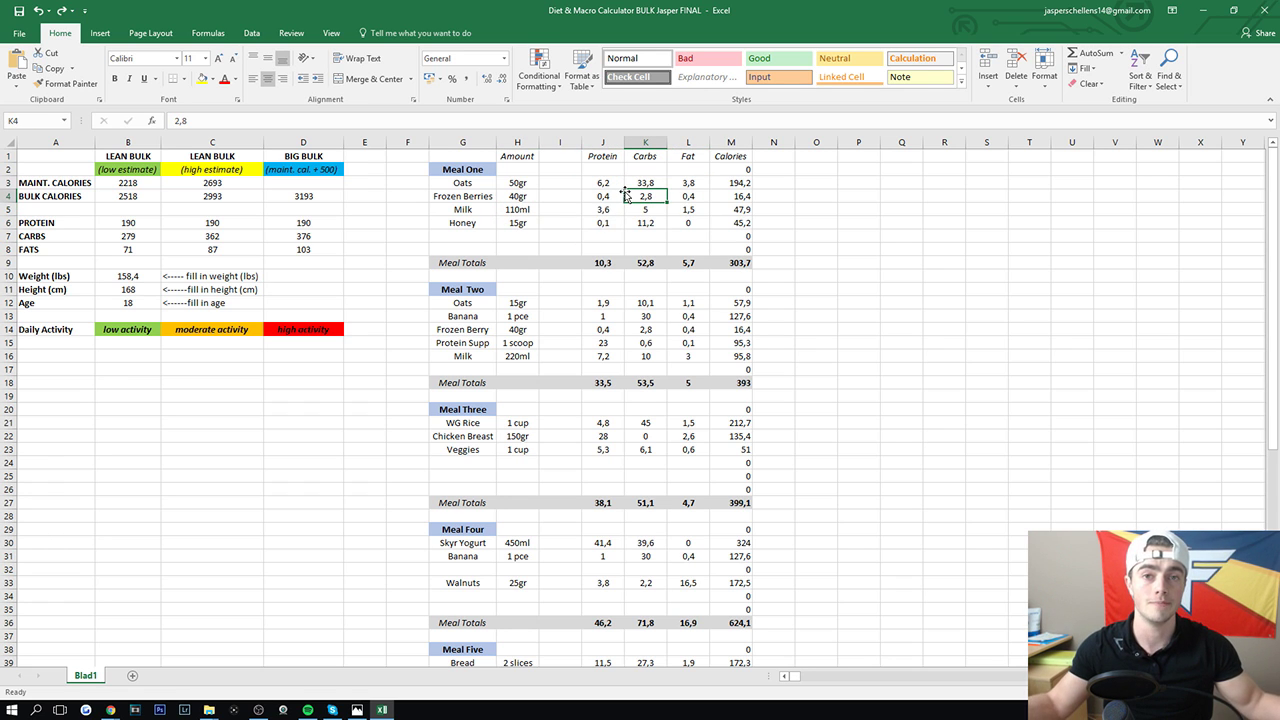